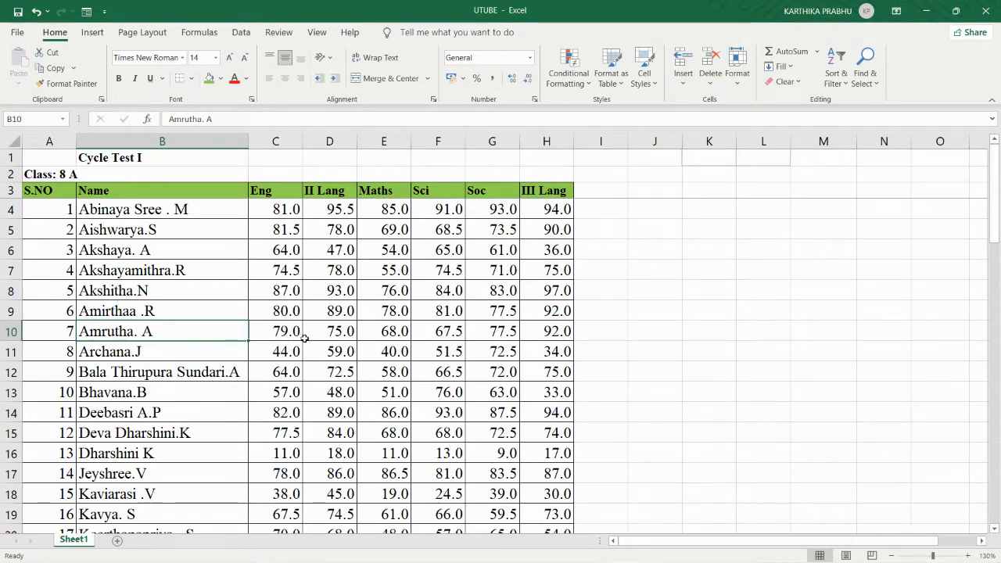
# Step: Examine the subject summary rows from Total Students to Pass % and the mark-range headings of the CT1 100 Marks Analysis table
pyautogui.scroll(-13, 420, 303)
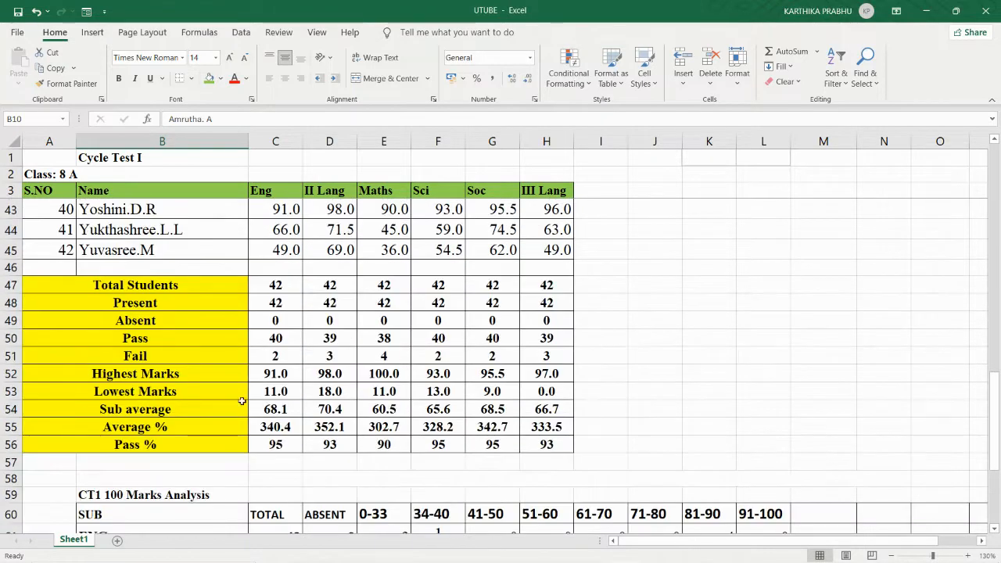
pyautogui.click(184, 411)
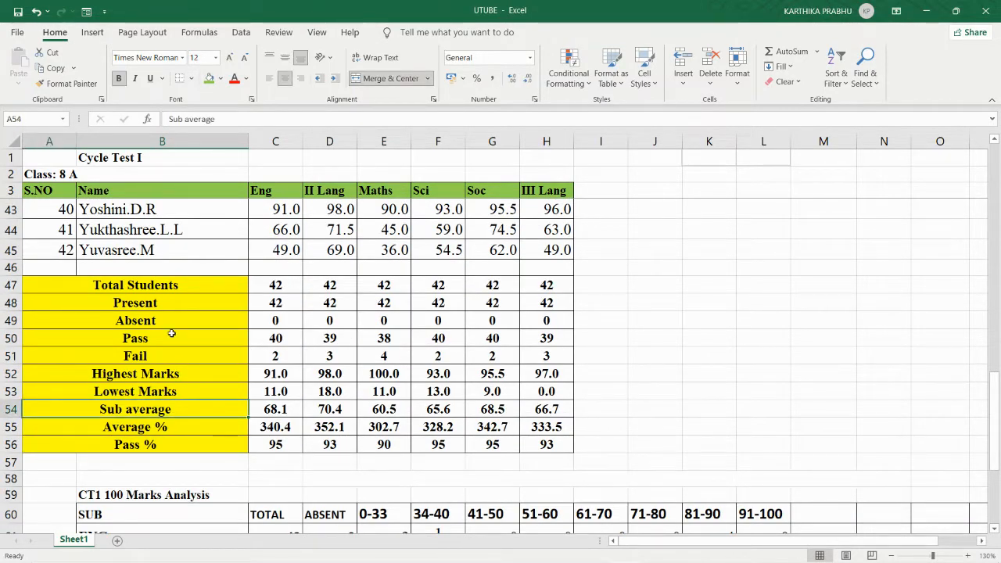
pyautogui.moveTo(172, 336); pyautogui.dragTo(533, 357)
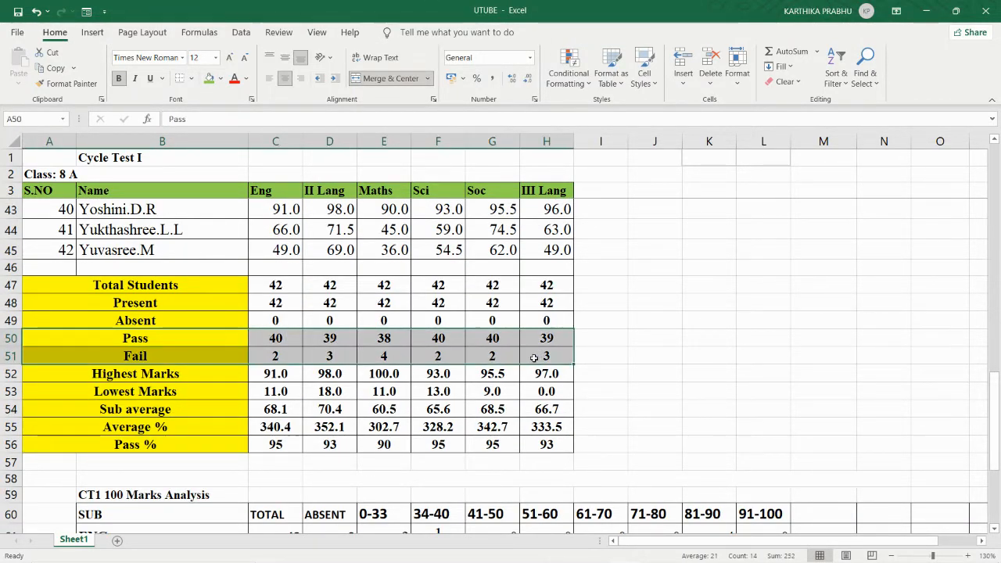
pyautogui.click(188, 422)
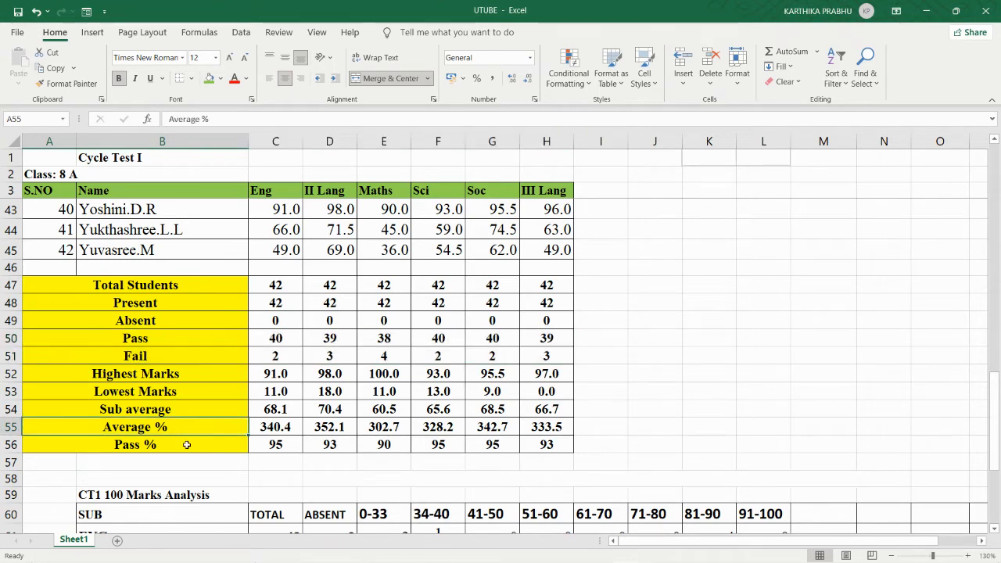
pyautogui.click(196, 446)
pyautogui.click(658, 356)
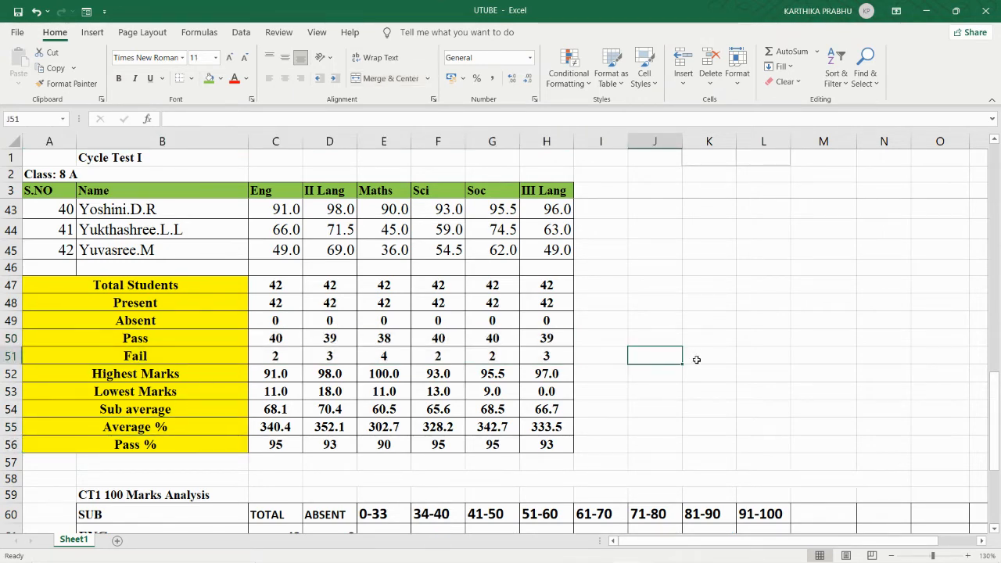
pyautogui.scroll(-4, 696, 359)
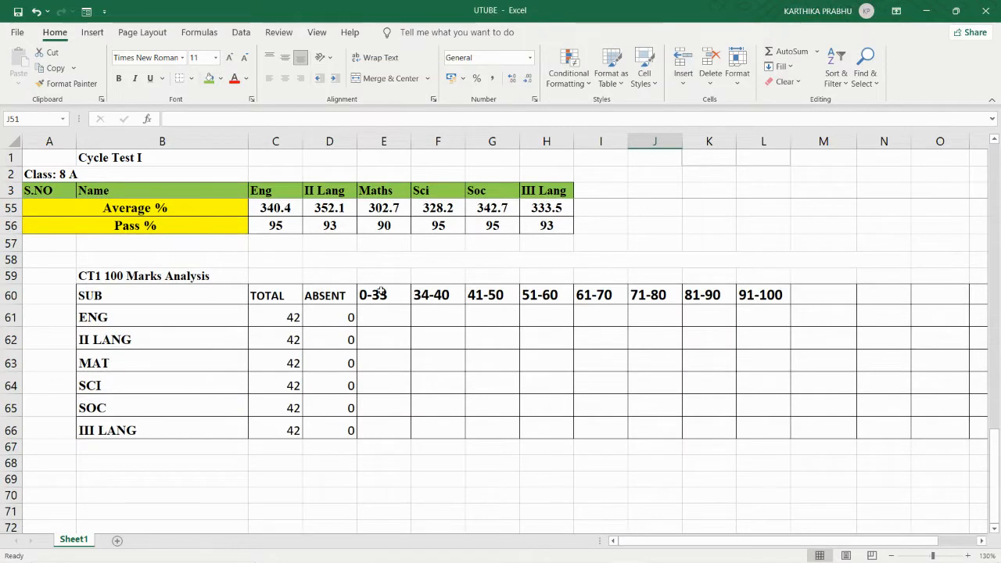
pyautogui.moveTo(382, 295); pyautogui.dragTo(754, 284)
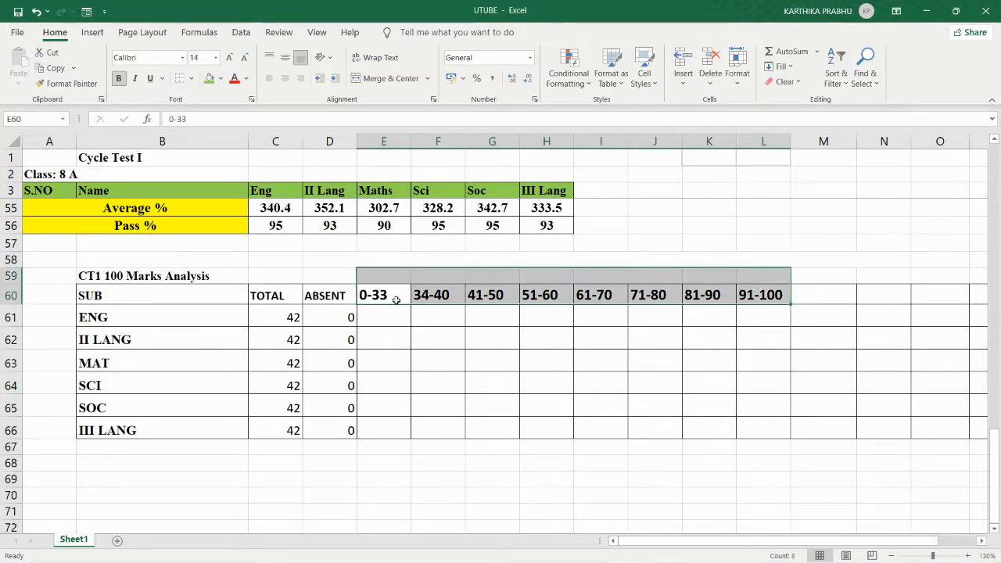
pyautogui.moveTo(398, 298); pyautogui.dragTo(770, 291)
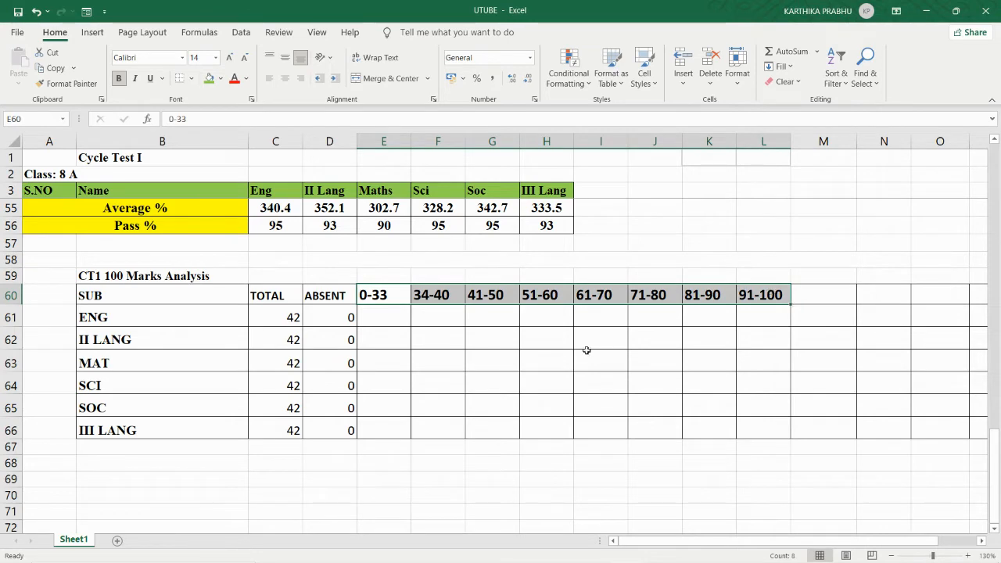
pyautogui.scroll(8, 475, 340)
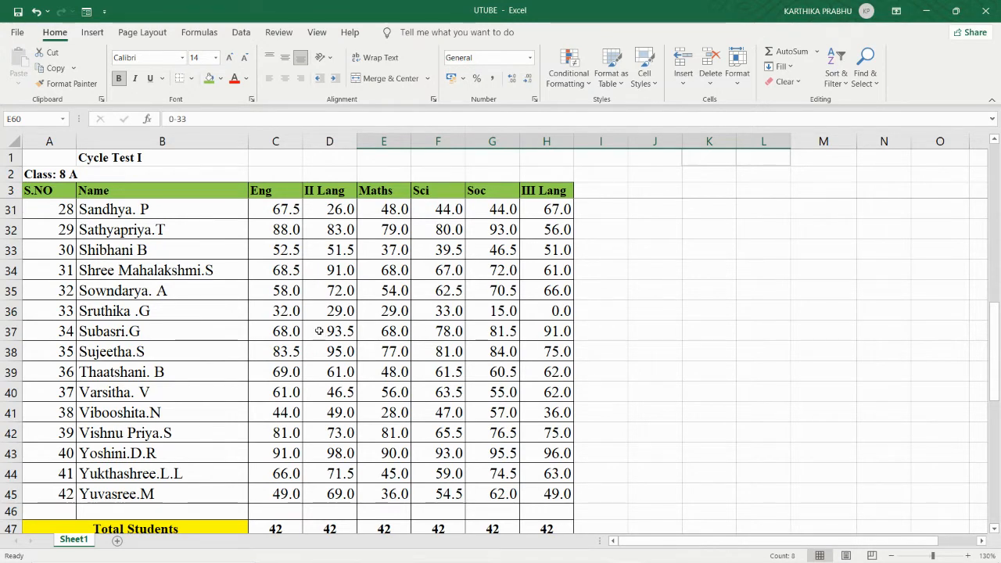
pyautogui.scroll(-7, 323, 339)
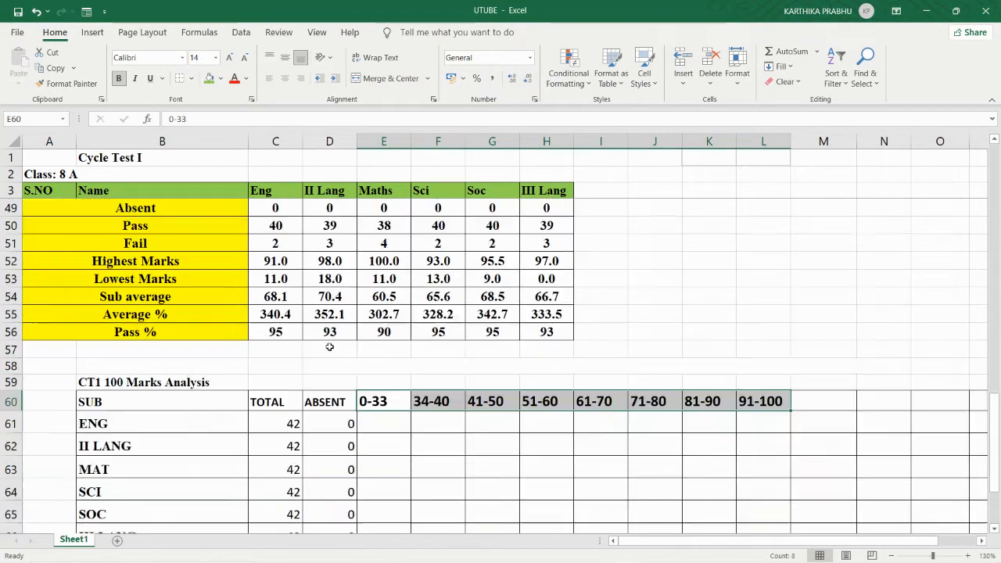
pyautogui.scroll(-1, 330, 348)
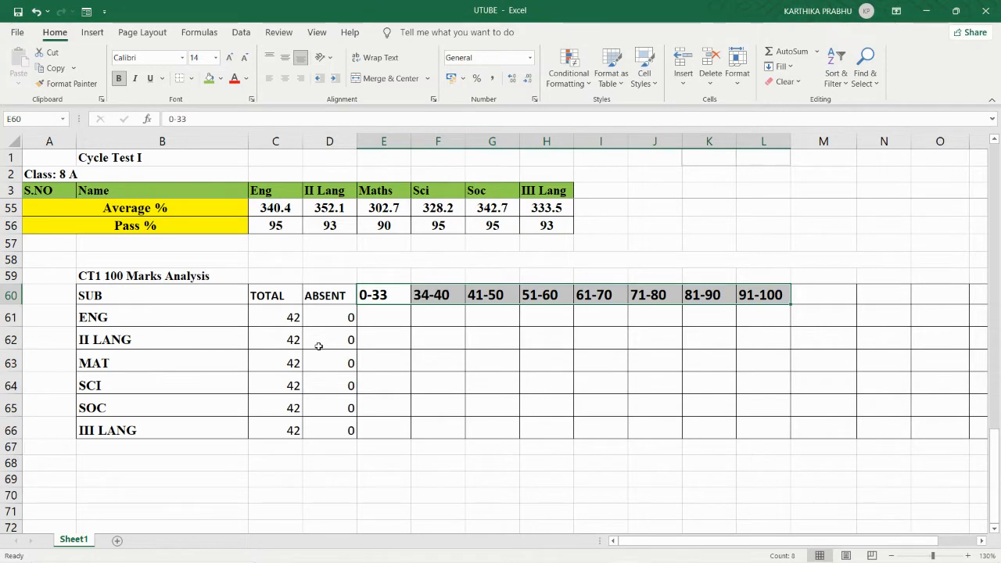
pyautogui.scroll(3, 302, 365)
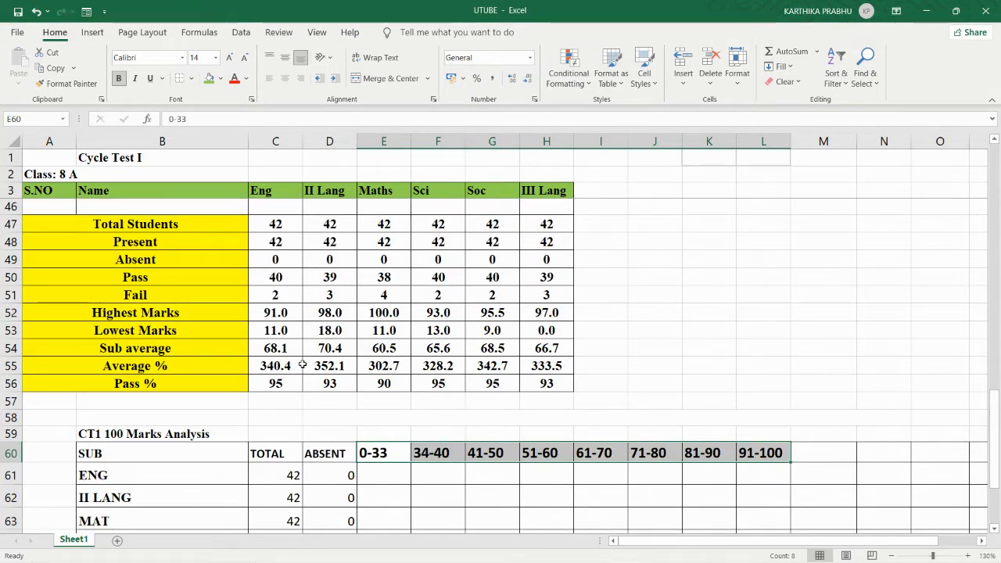
# Step: Review the students' marks, the summary figures, and the TOTAL and ABSENT columns that feed the CT1 100 Marks Analysis table
pyautogui.scroll(13, 357, 329)
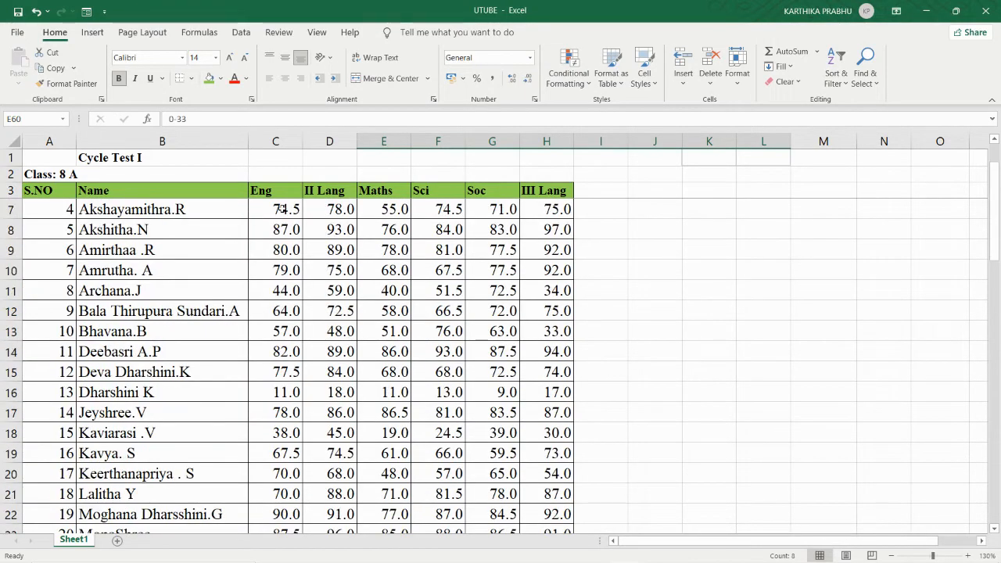
pyautogui.moveTo(280, 209); pyautogui.dragTo(567, 450)
pyautogui.scroll(-8, 543, 453)
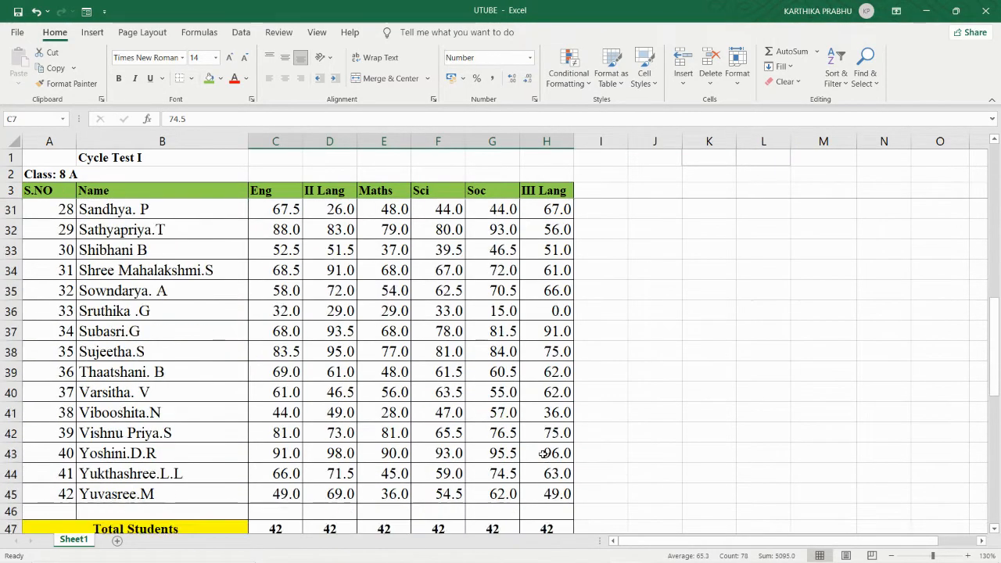
pyautogui.scroll(-4, 543, 454)
pyautogui.moveTo(266, 283); pyautogui.dragTo(540, 444)
pyautogui.scroll(-4, 391, 289)
pyautogui.moveTo(383, 317); pyautogui.dragTo(748, 443)
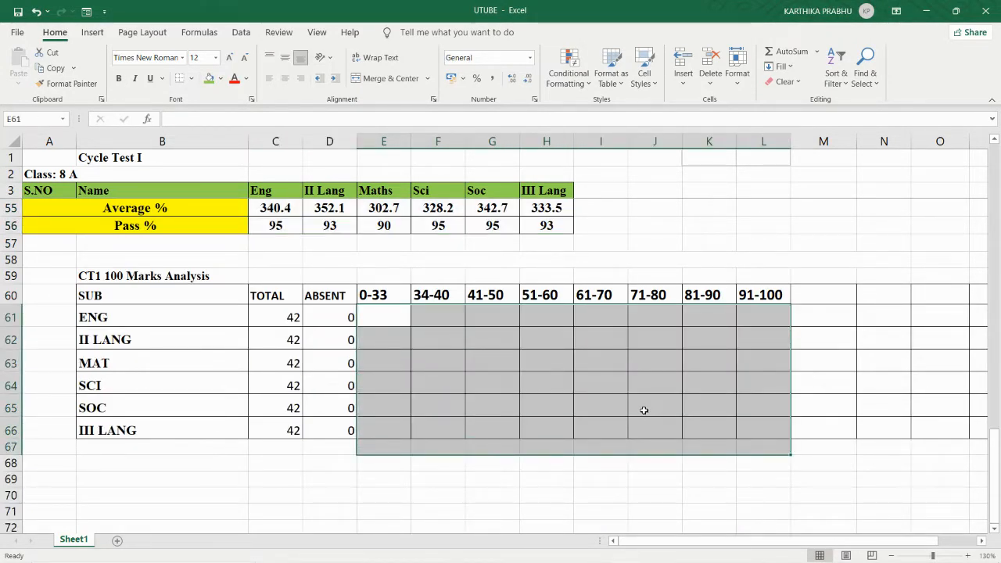
pyautogui.click(390, 312)
pyautogui.moveTo(263, 317); pyautogui.dragTo(280, 435)
pyautogui.moveTo(330, 323); pyautogui.dragTo(331, 420)
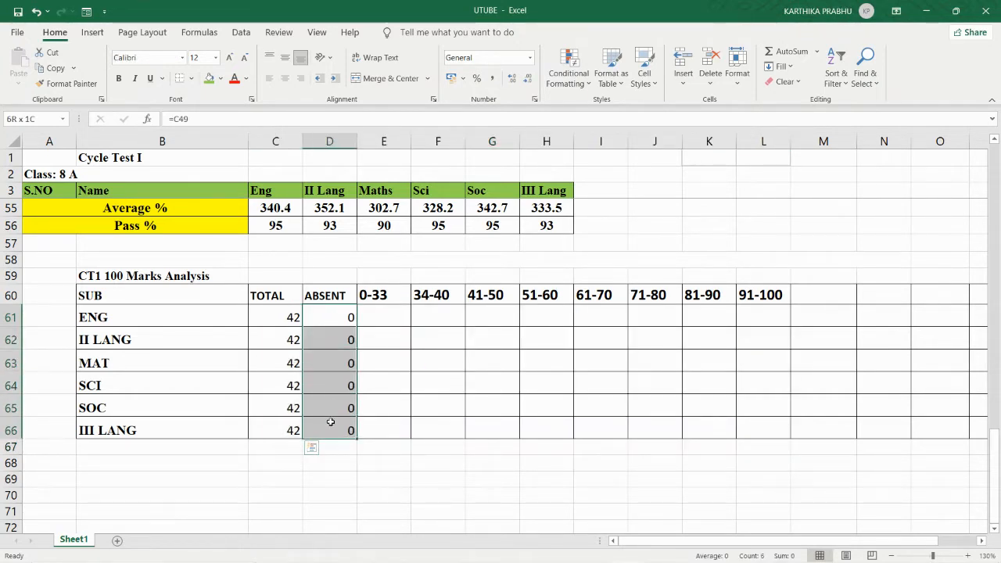
pyautogui.scroll(3, 315, 389)
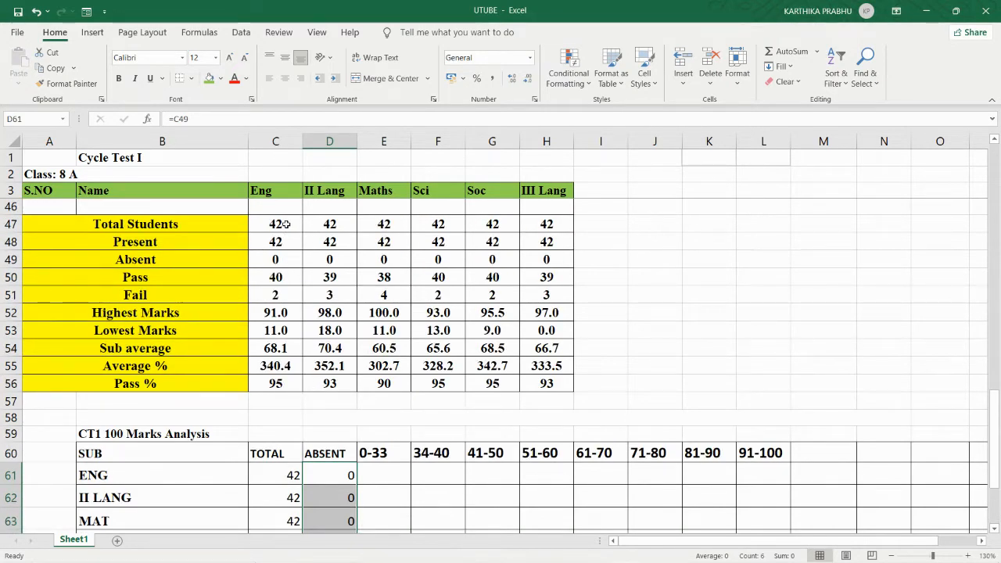
pyautogui.click(283, 261)
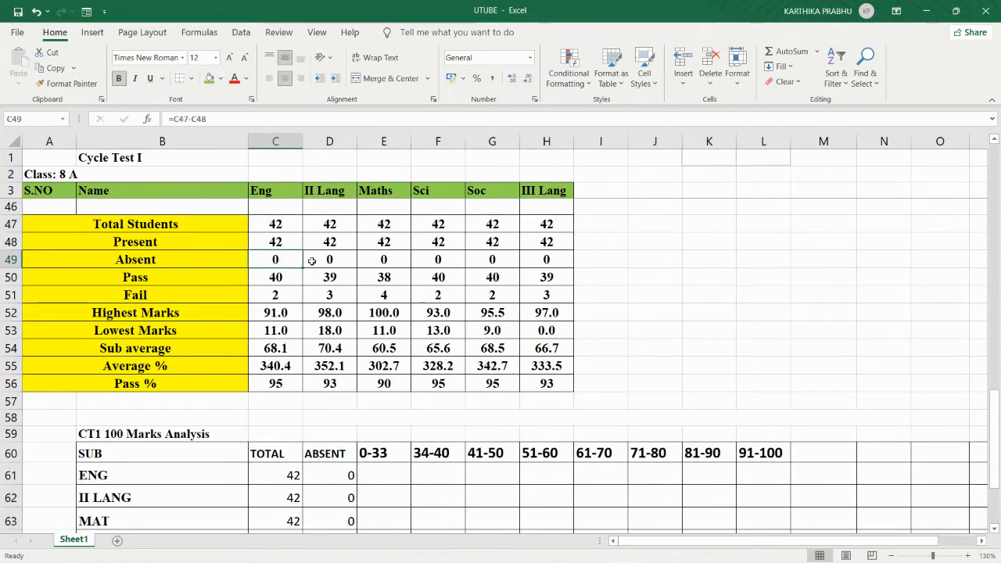
pyautogui.scroll(-3, 359, 331)
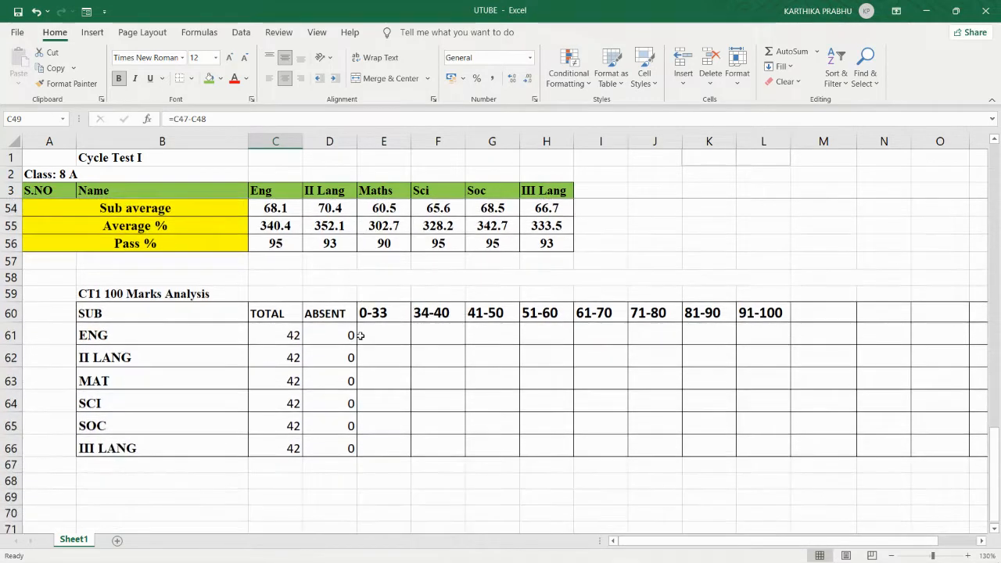
# Step: Count the English marks of 33 or below in E61 with the formula =COUNTIFS(C4:C45,"<=33")
pyautogui.click(385, 312)
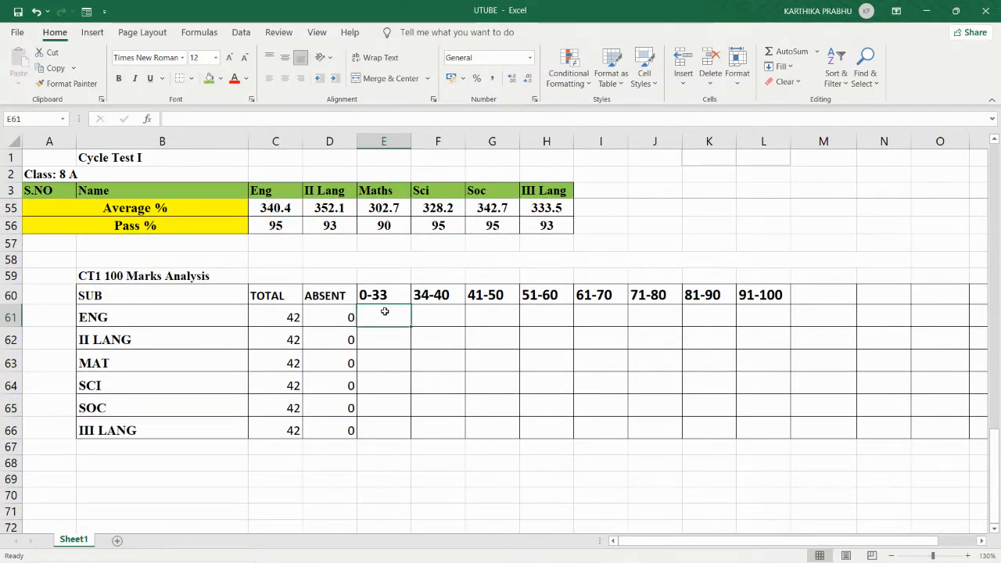
pyautogui.scroll(1, 385, 312)
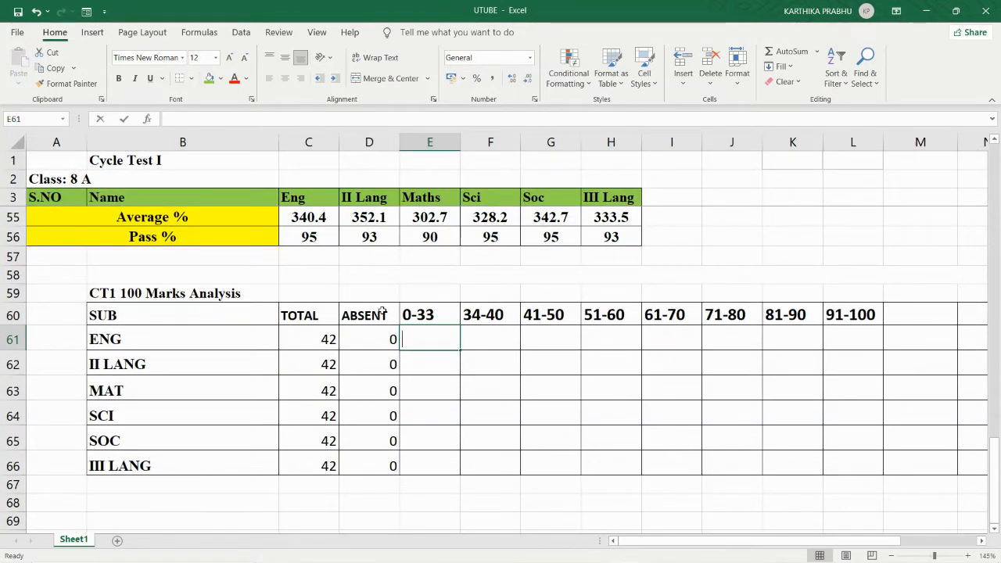
pyautogui.write('=COU')
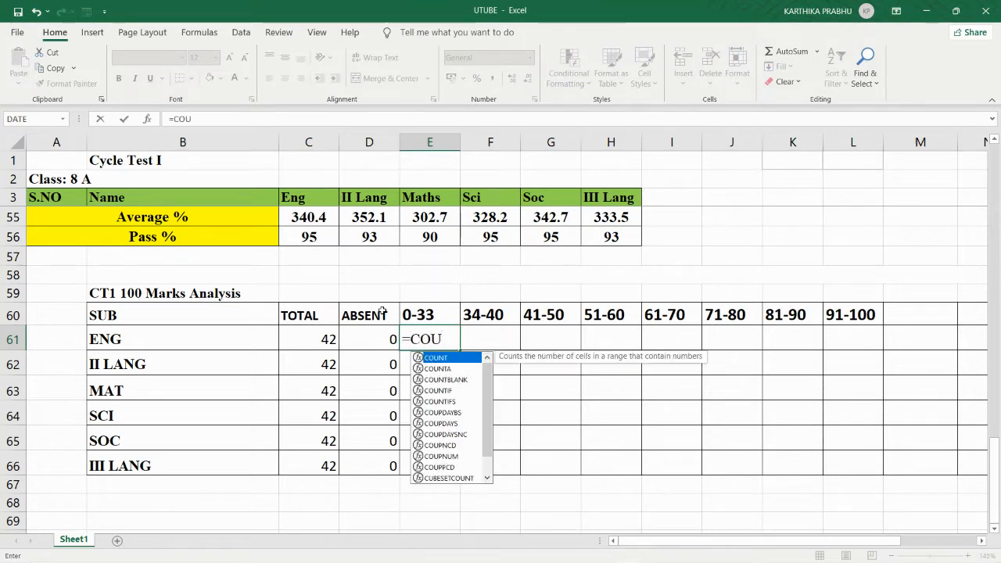
pyautogui.write('NT')
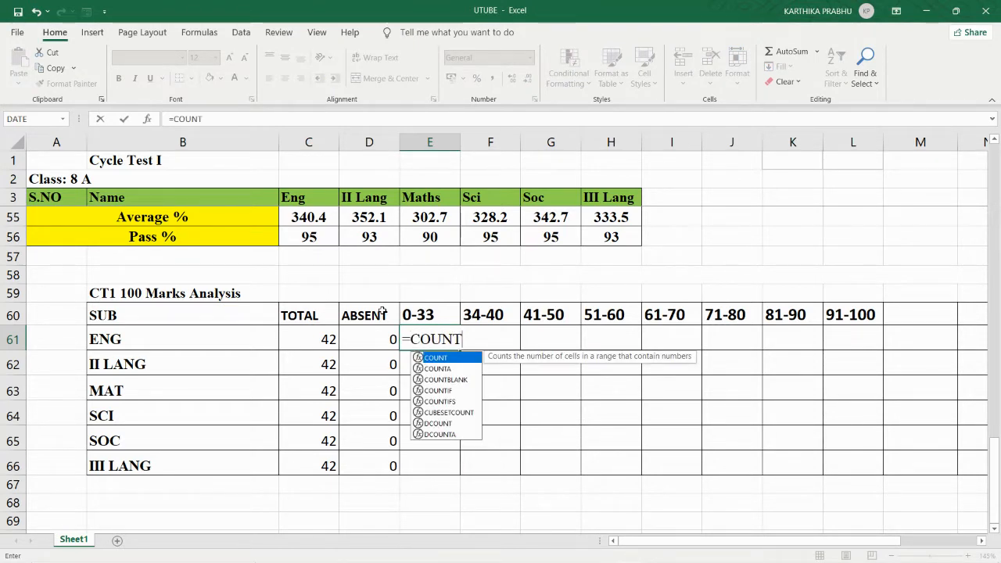
pyautogui.write('IF')
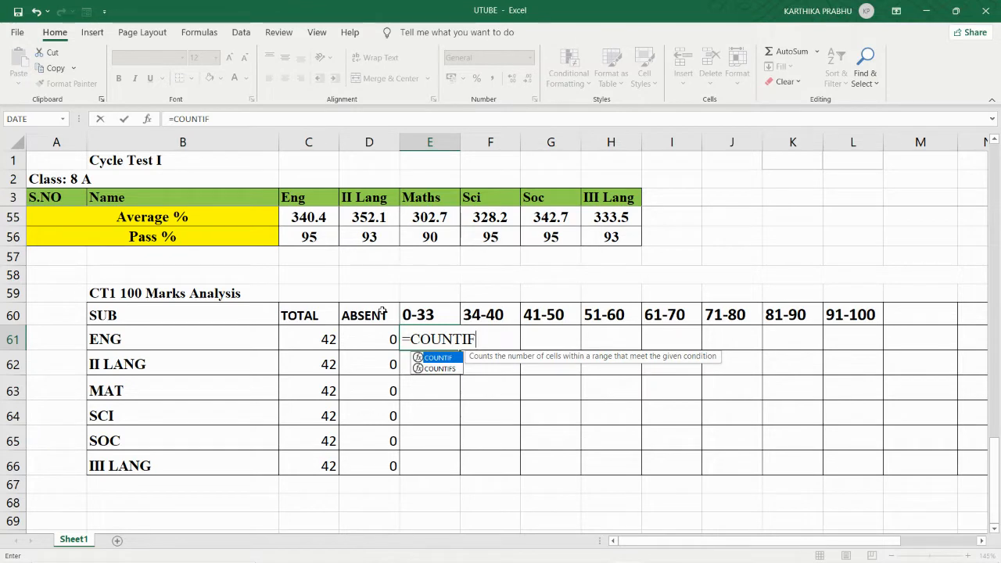
pyautogui.write('S')
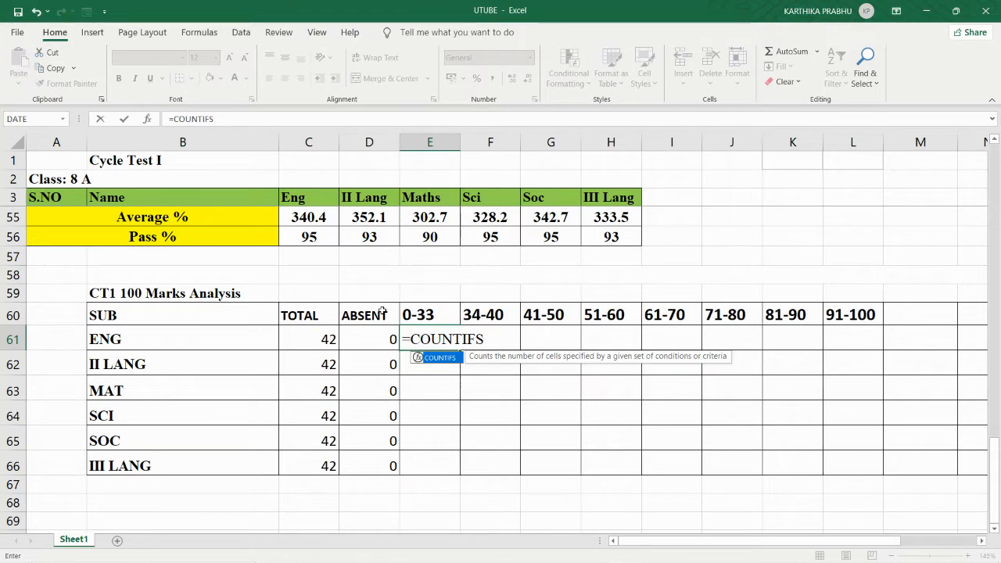
pyautogui.write('(')
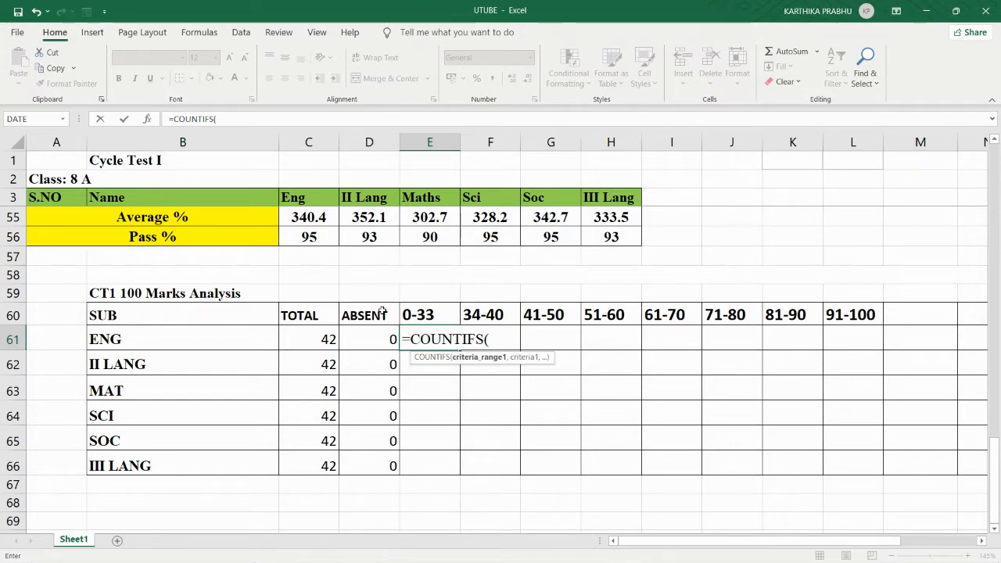
pyautogui.write('C4:')
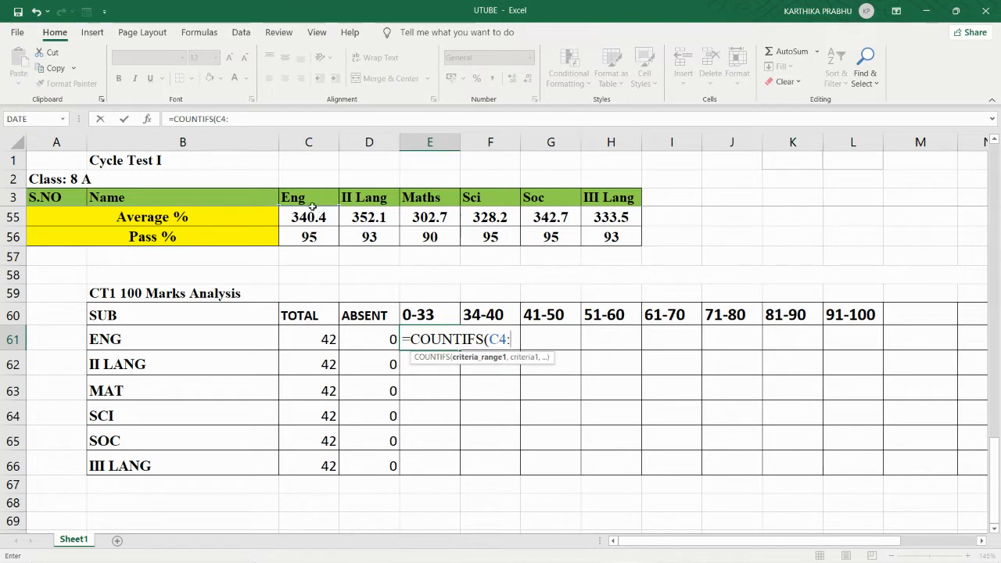
pyautogui.write('C45,')
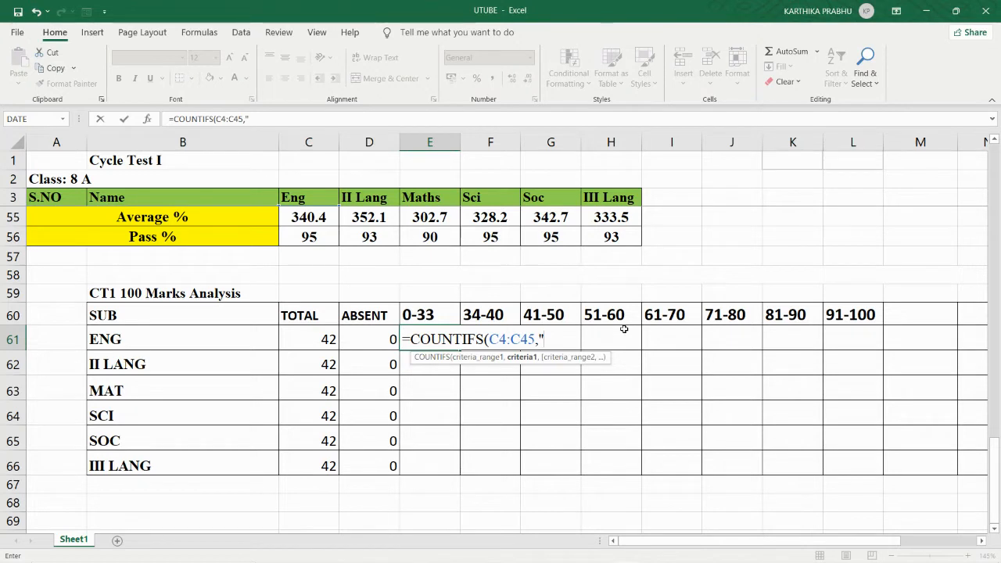
pyautogui.write('<=3')
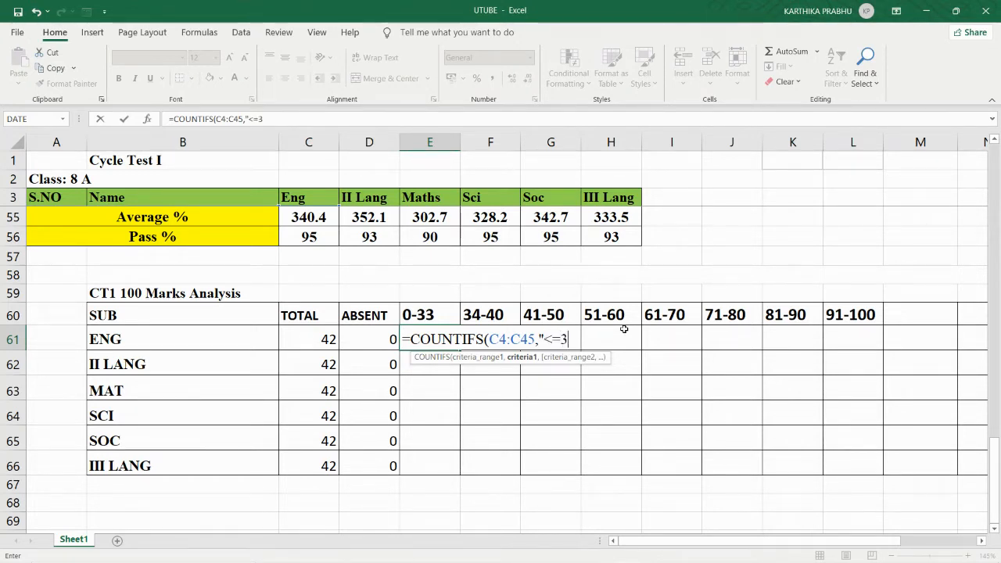
pyautogui.write('3")')
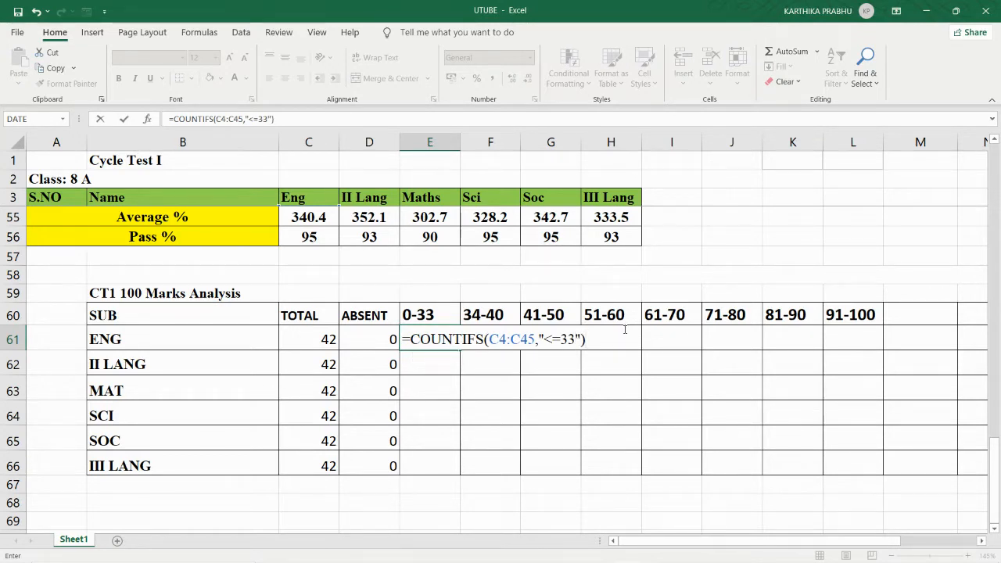
pyautogui.press('Return')
pyautogui.click(429, 340)
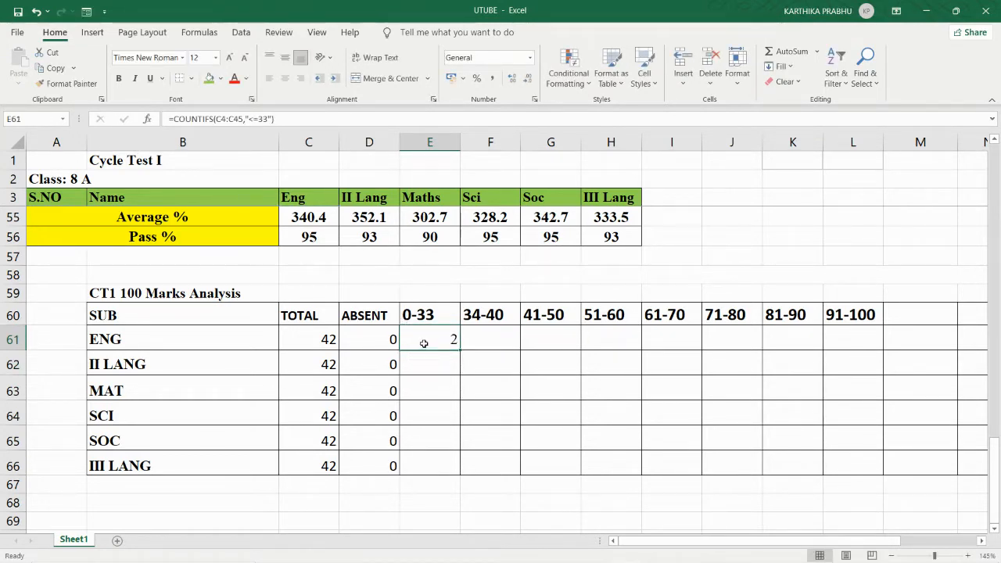
# Step: Turn on column filters for the Cycle Test I marks sheet, starting from the Eng heading
pyautogui.click(325, 191)
pyautogui.scroll(4, 443, 380)
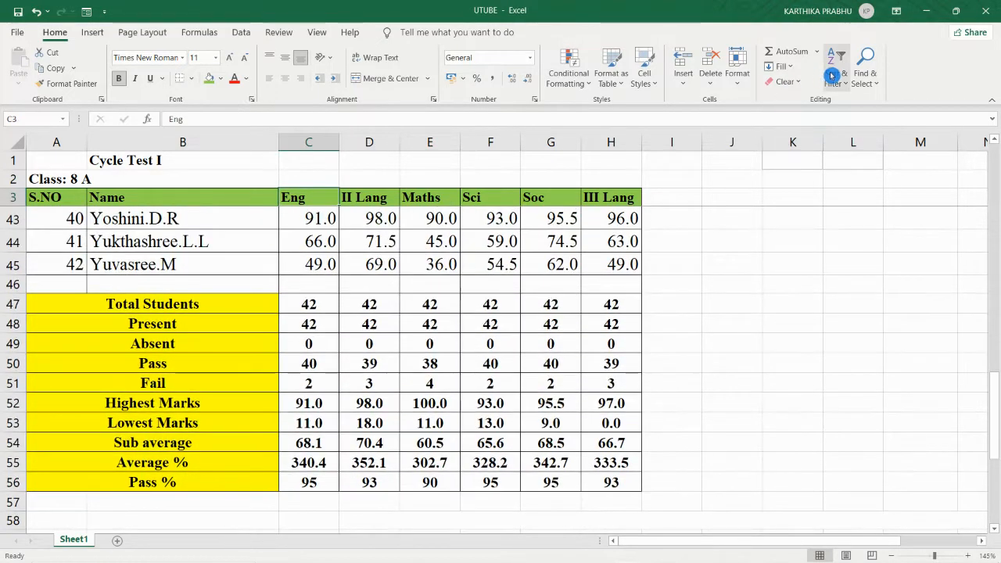
pyautogui.click(837, 64)
pyautogui.click(843, 164)
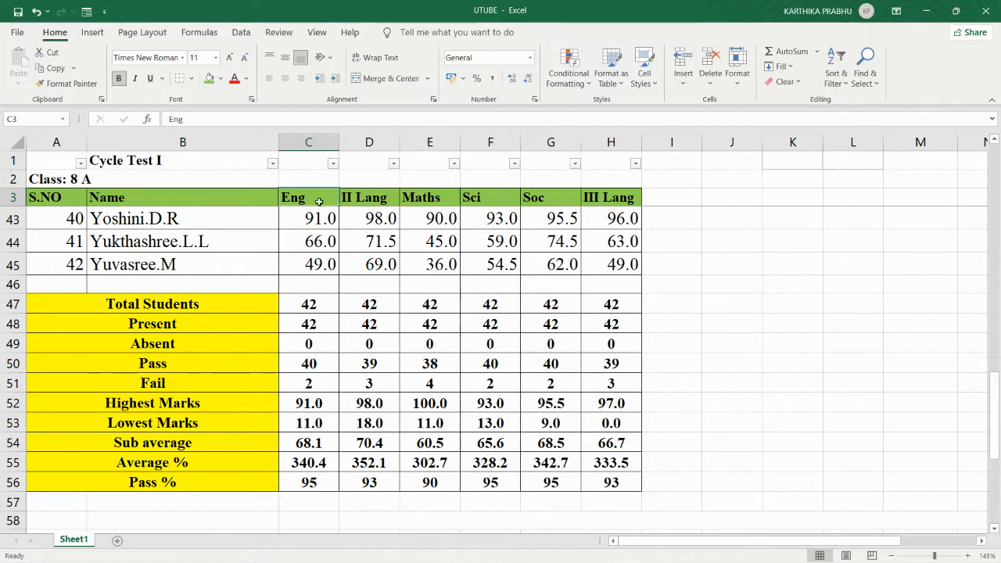
# Step: Filter the Eng column to show only marks less than 33
pyautogui.click(333, 162)
pyautogui.click(334, 163)
pyautogui.moveTo(313, 219); pyautogui.dragTo(313, 265)
pyautogui.click(317, 238)
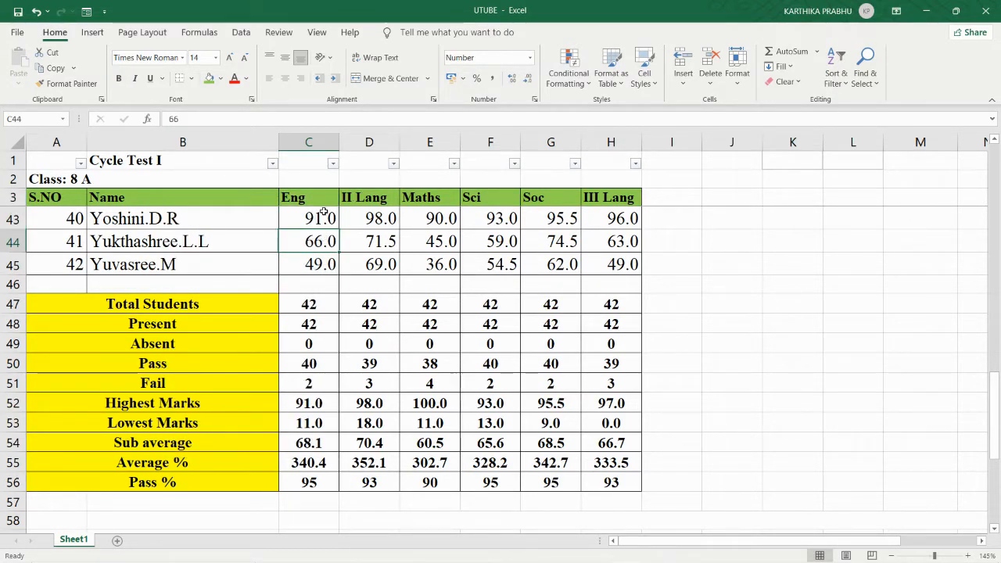
pyautogui.click(332, 163)
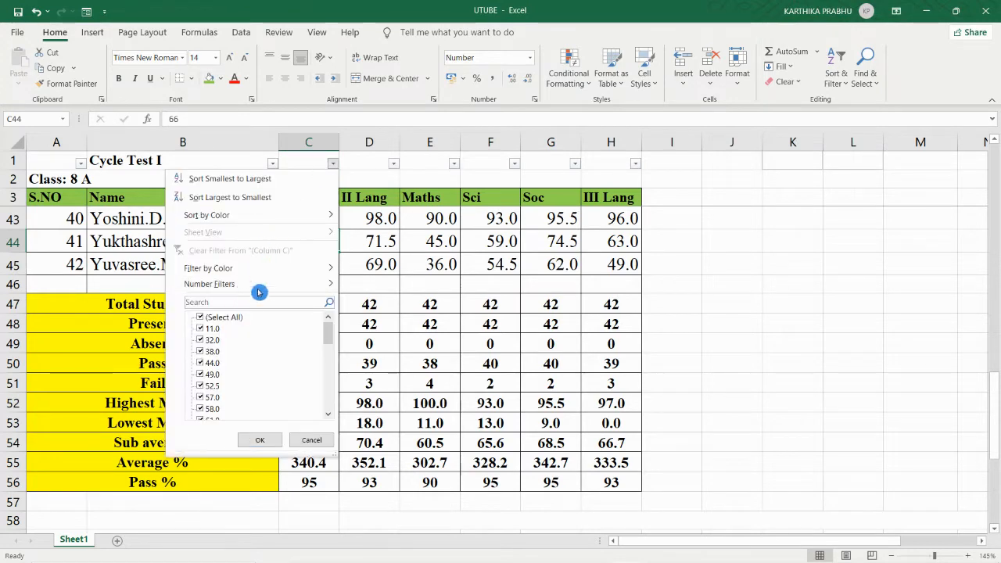
pyautogui.moveTo(266, 285)
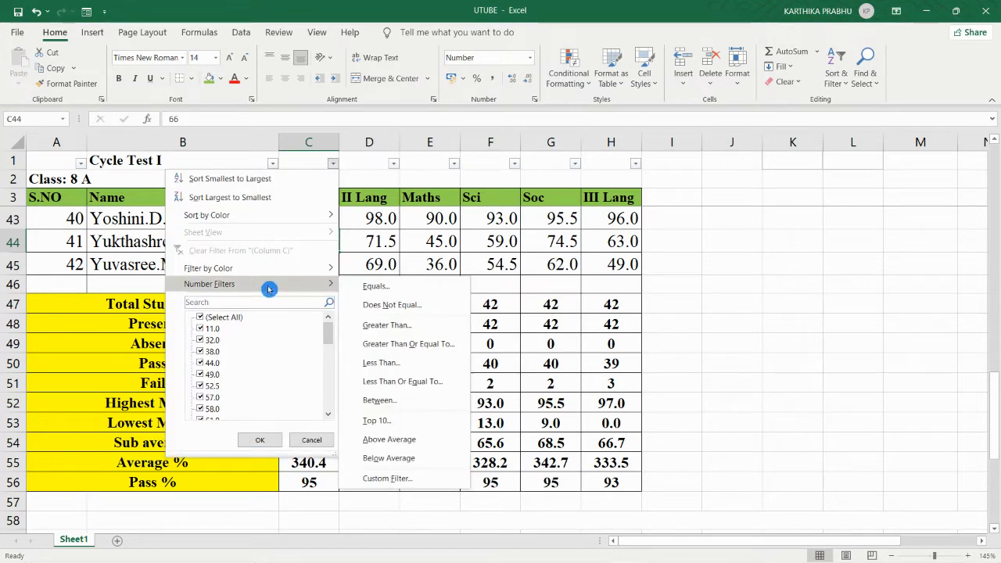
pyautogui.click(387, 362)
pyautogui.write('34')
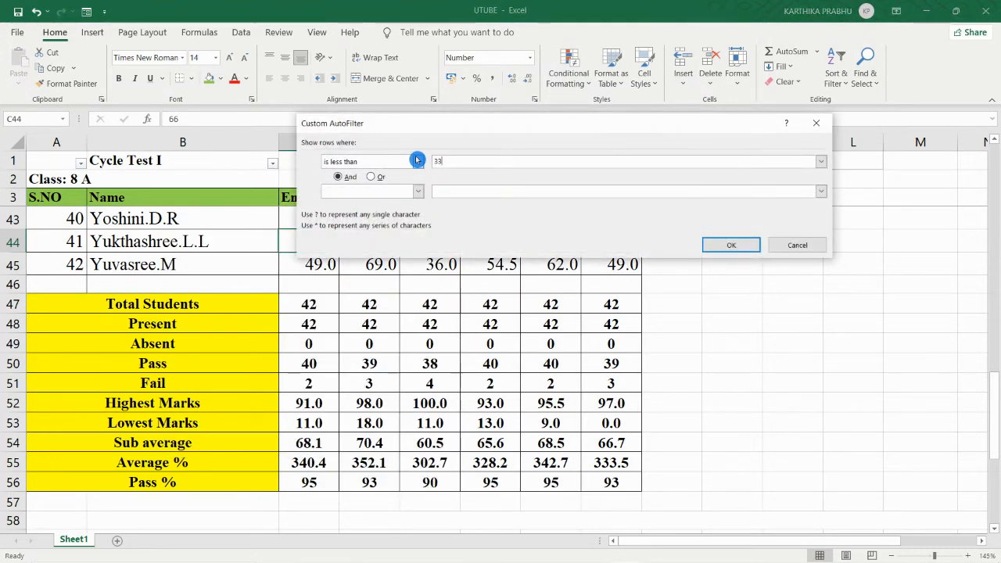
pyautogui.click(737, 248)
# Step: Compare the filtered English marks with the ENG count in the 0-33 column of the CT1 100 Marks Analysis table
pyautogui.scroll(1, 341, 305)
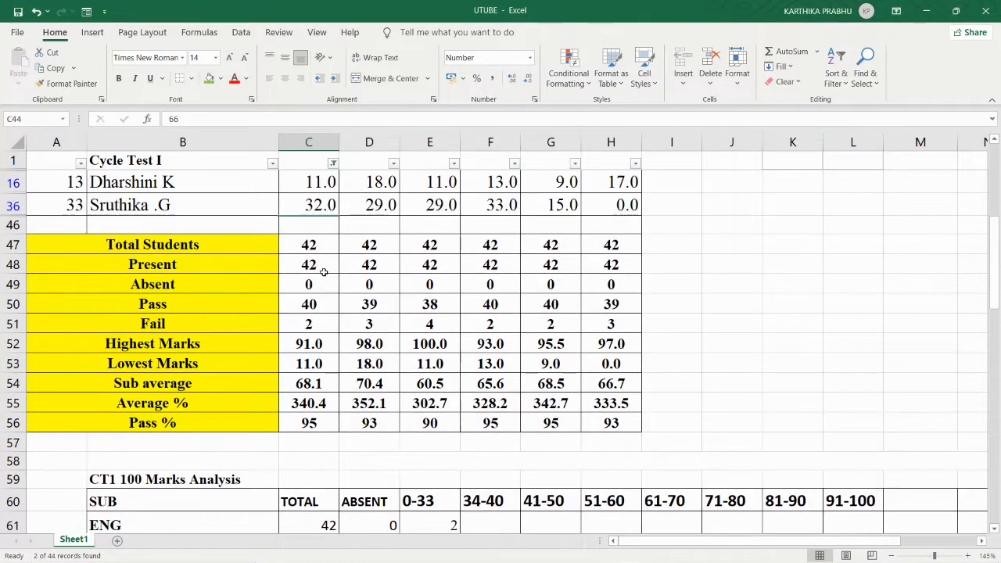
pyautogui.moveTo(322, 181); pyautogui.dragTo(322, 205)
pyautogui.scroll(-1, 397, 380)
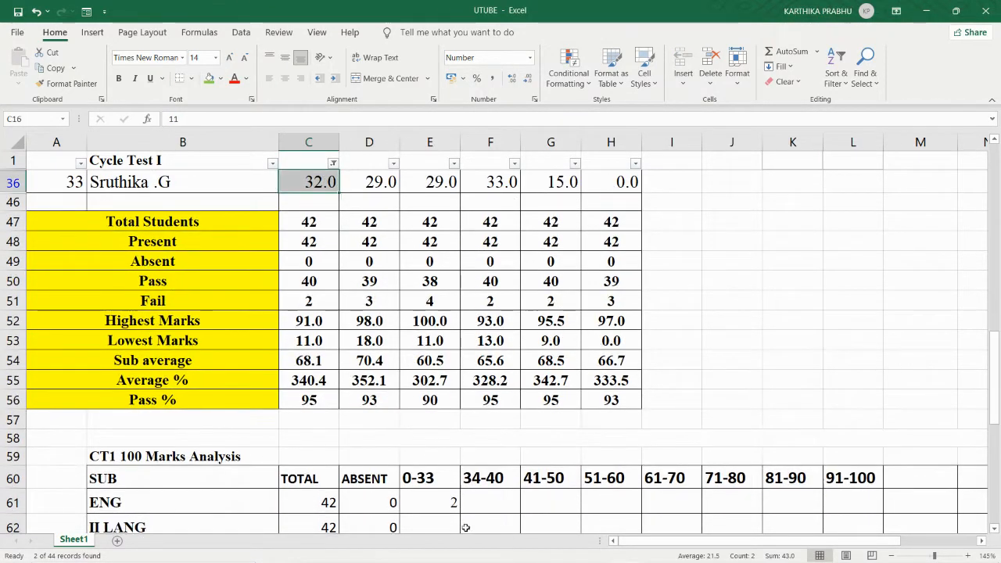
pyautogui.click(436, 505)
# Step: Clear the filter from the Eng column
pyautogui.click(832, 78)
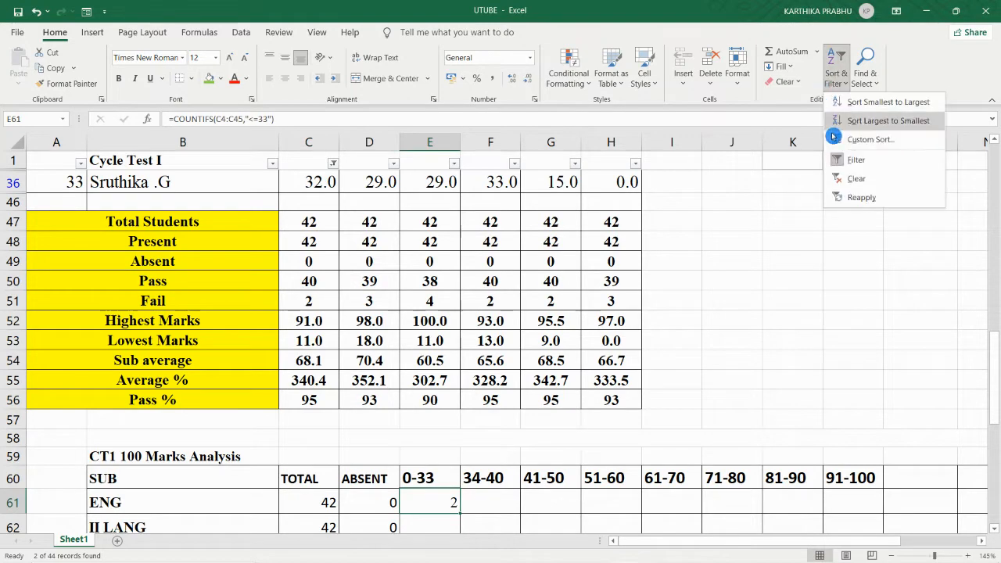
pyautogui.click(333, 163)
pyautogui.click(333, 163)
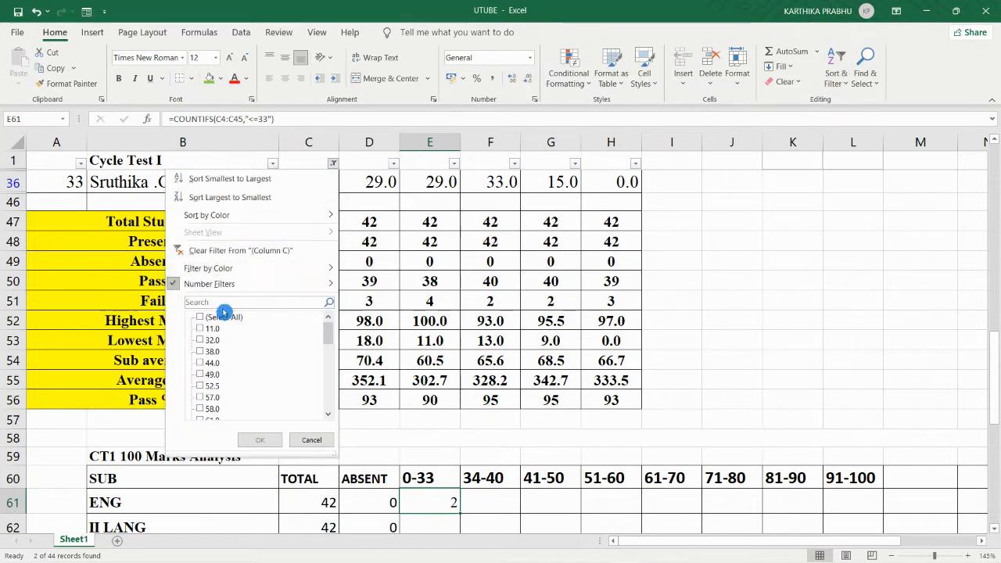
pyautogui.click(233, 252)
# Step: Count the English marks in the 34-40 range in F61 with the formula =COUNTIFS(C4:C45,">33.1",C4:C45,"<=40.0")
pyautogui.scroll(-8, 525, 317)
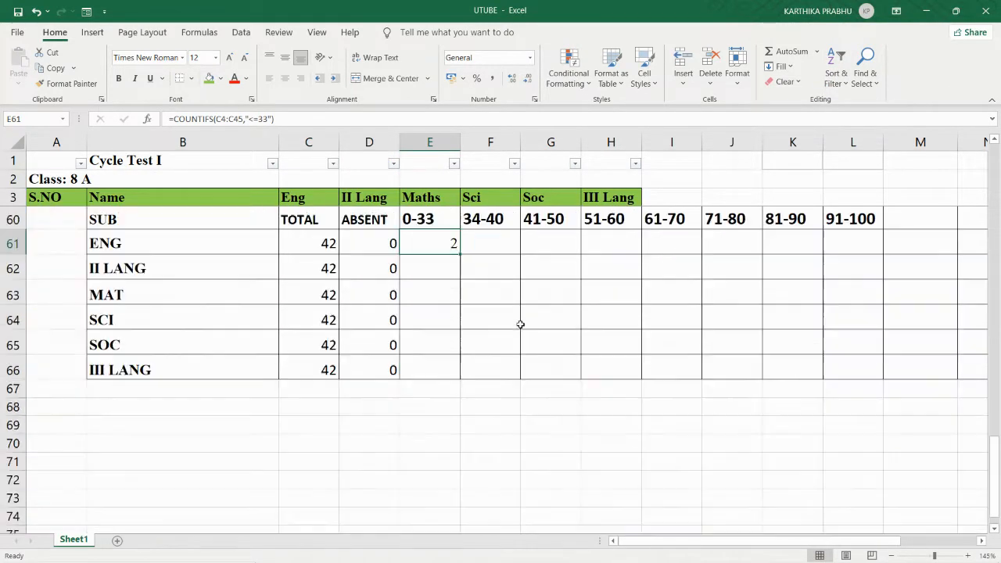
pyautogui.scroll(1, 477, 270)
pyautogui.click(480, 301)
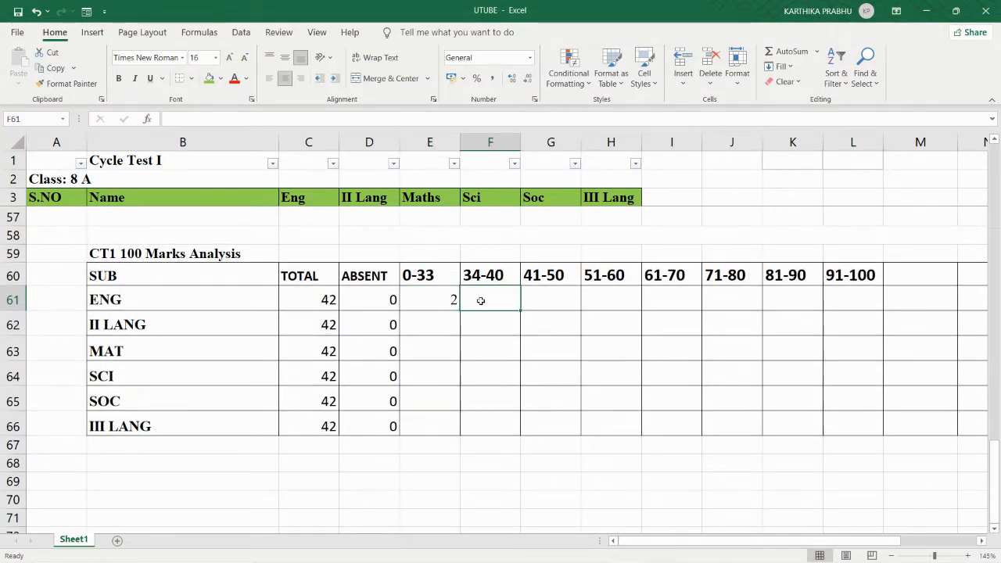
pyautogui.write('=COUNT')
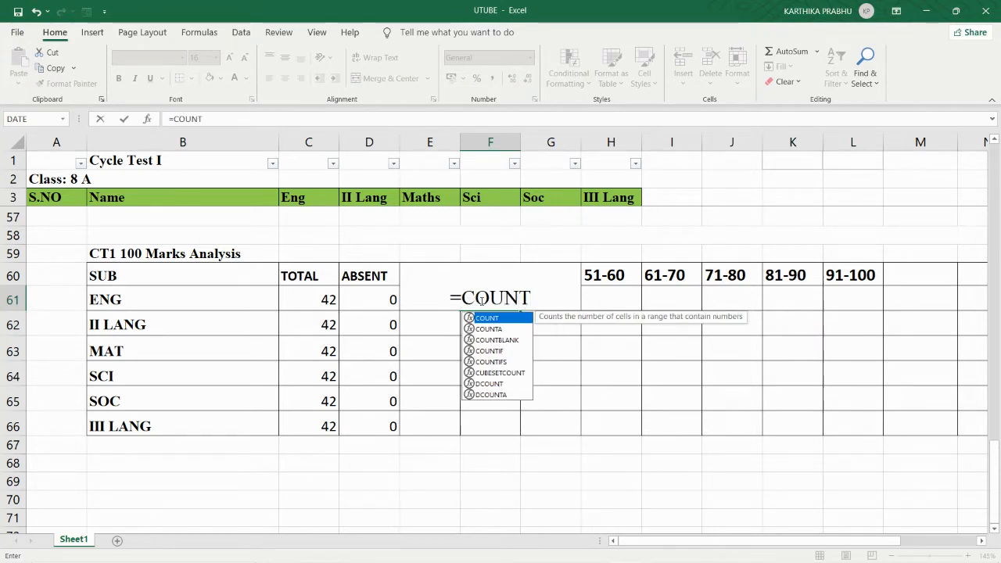
pyautogui.write('IFS')
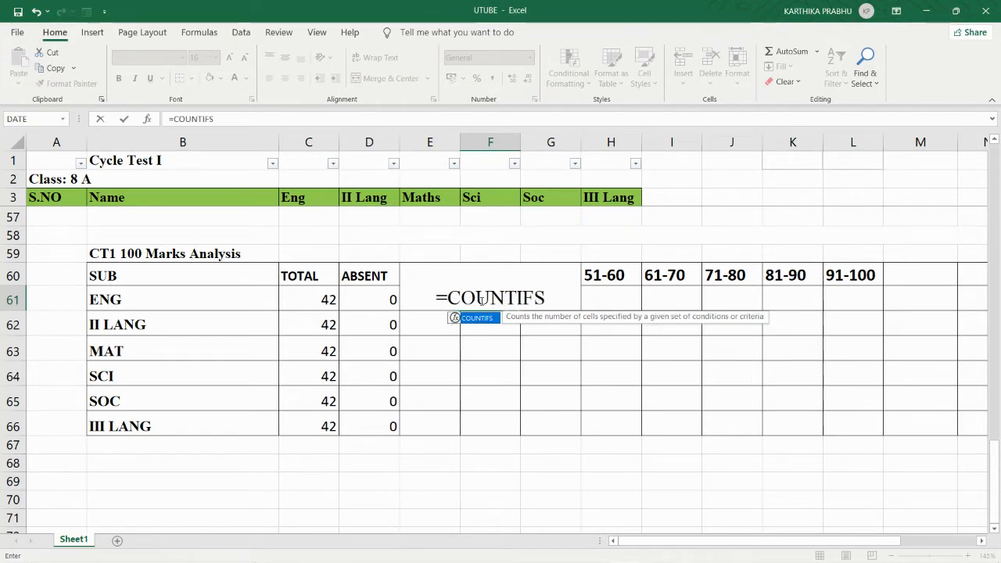
pyautogui.write('(')
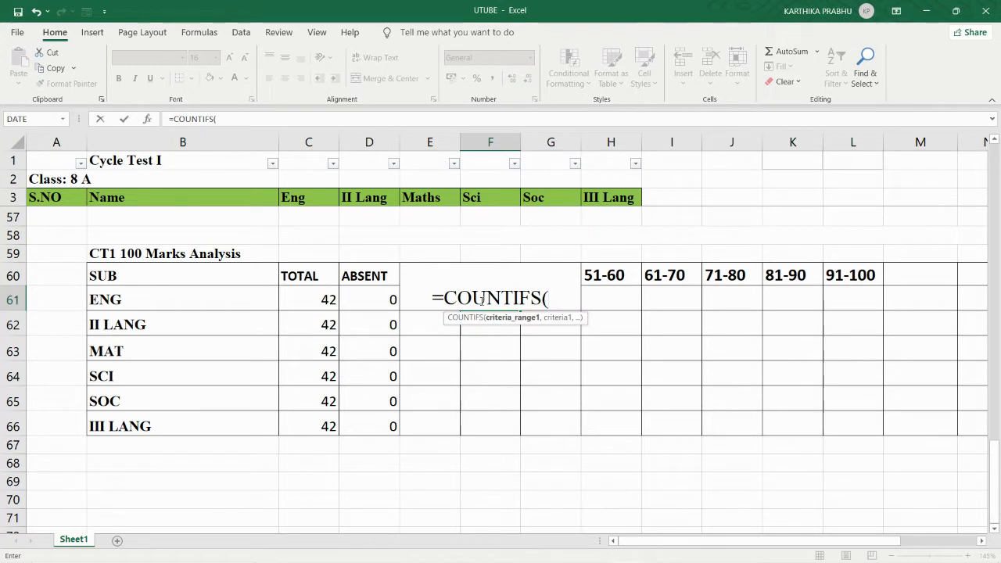
pyautogui.write('"')
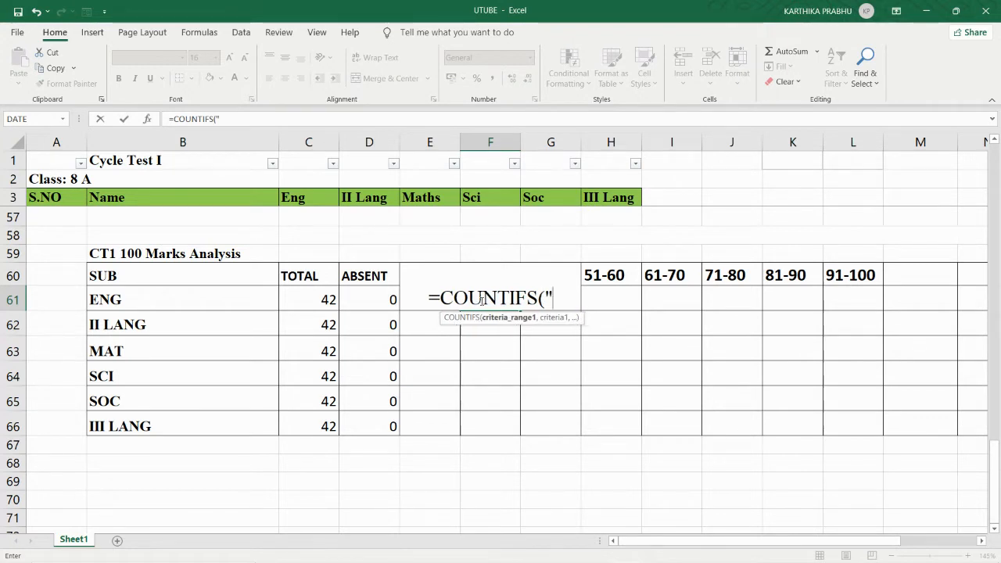
pyautogui.press('BackSpace')
pyautogui.write('C')
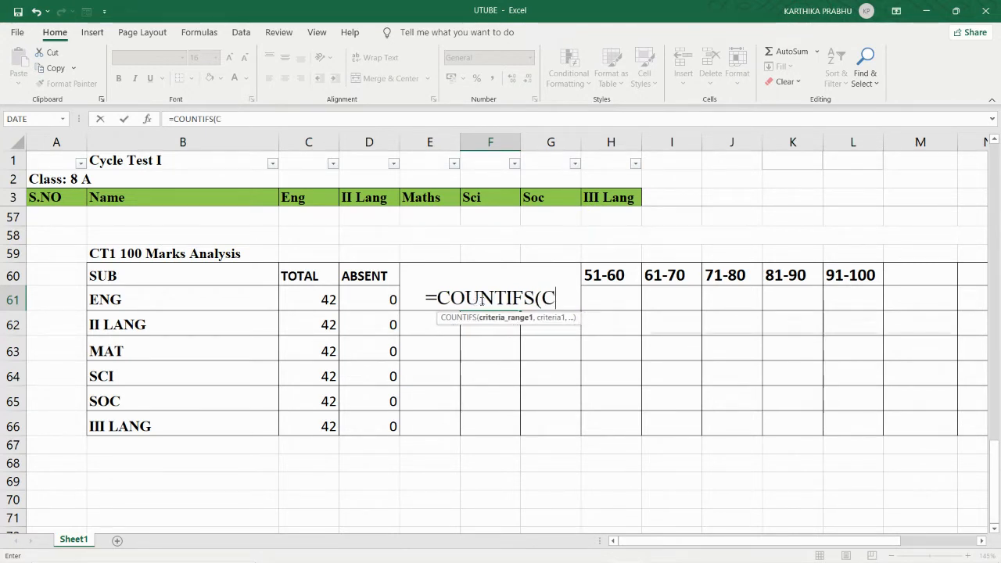
pyautogui.write('4:')
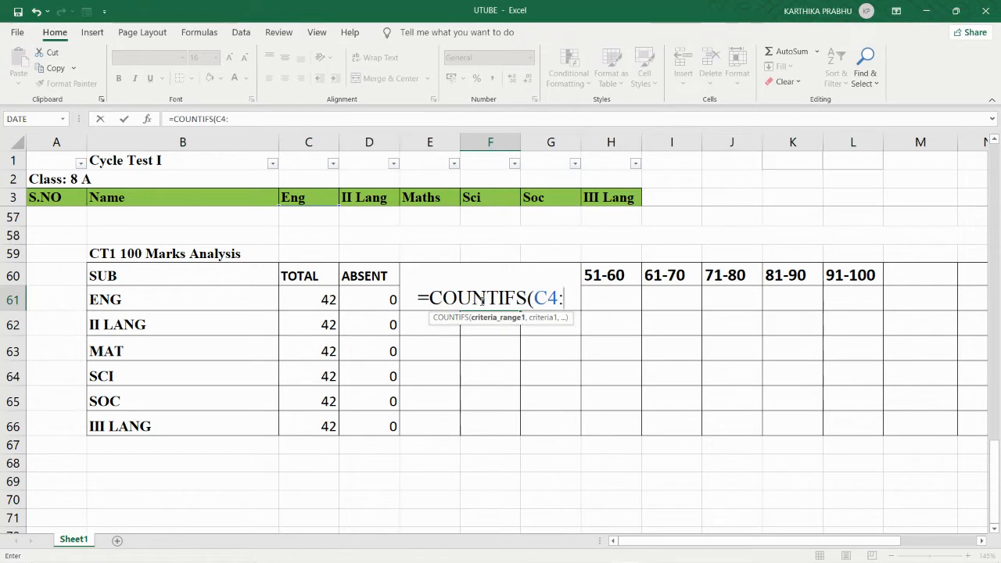
pyautogui.write('C45,')
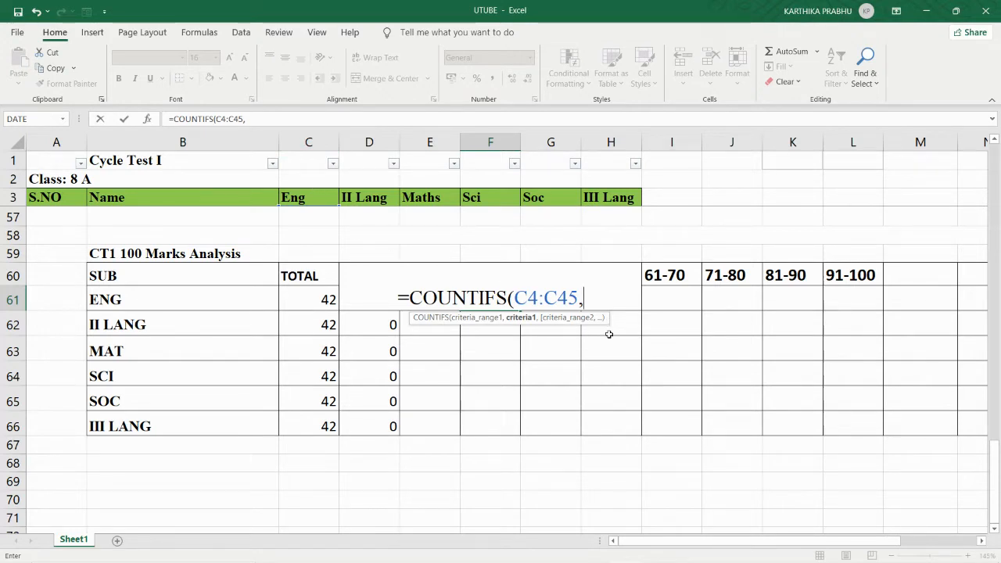
pyautogui.write('"')
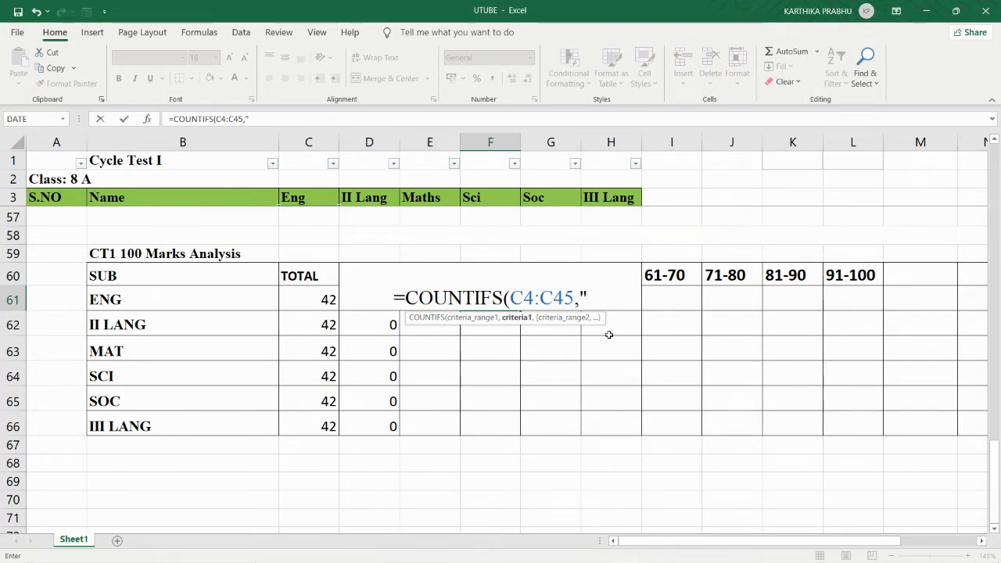
pyautogui.write('>')
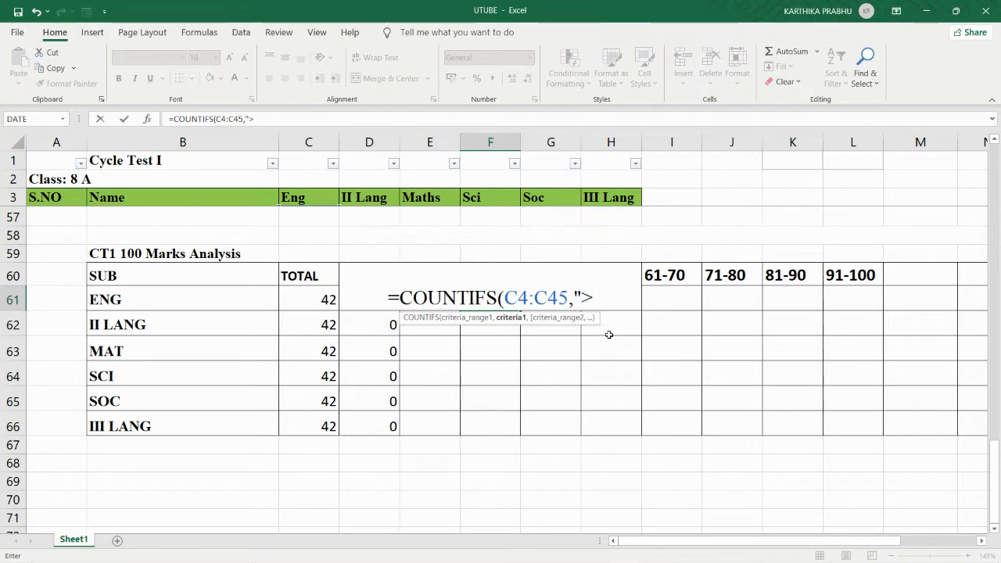
pyautogui.write('33.0')
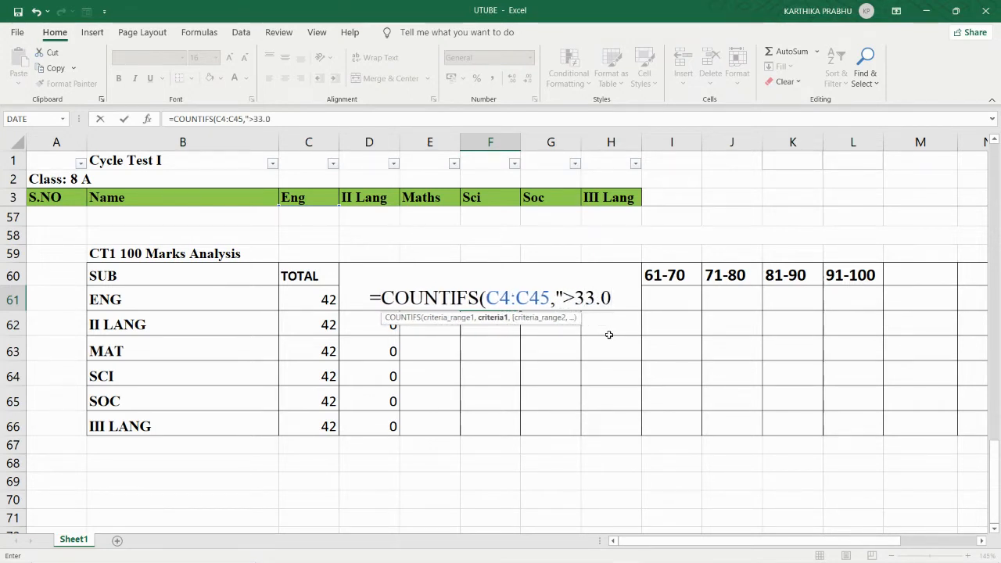
pyautogui.press('BackSpace')
pyautogui.write('1')
pyautogui.write('"')
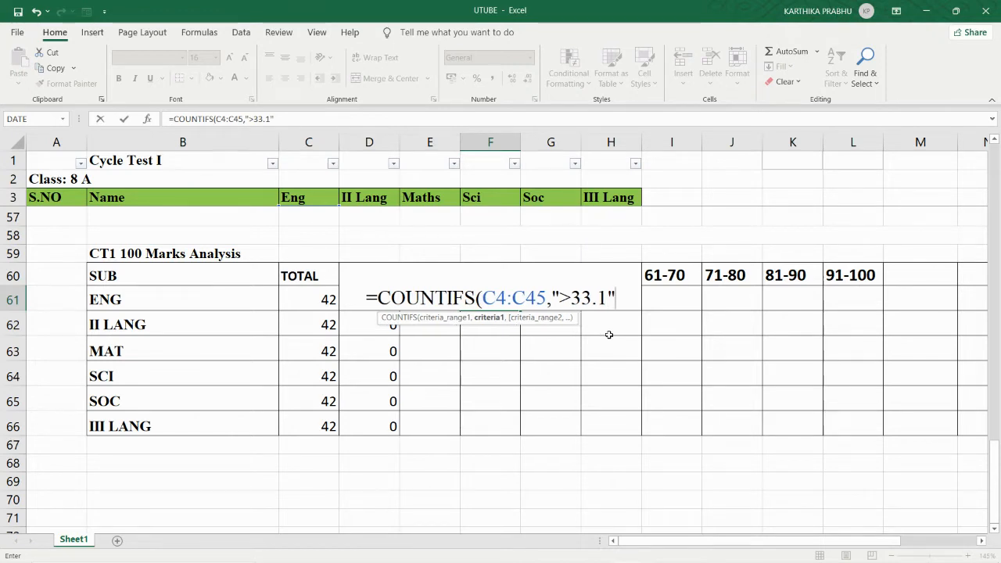
pyautogui.write(',')
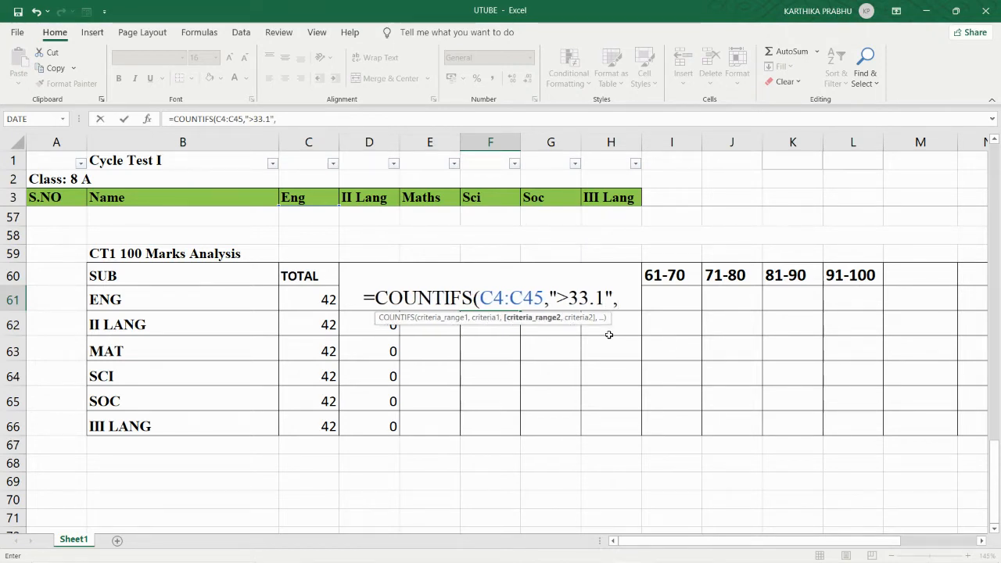
pyautogui.write('C4:C')
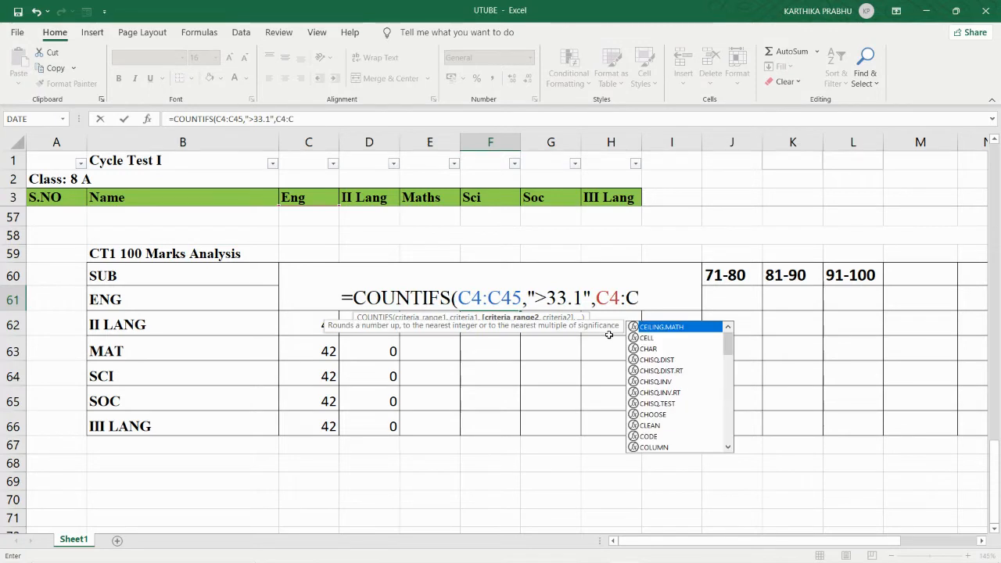
pyautogui.write('45,"')
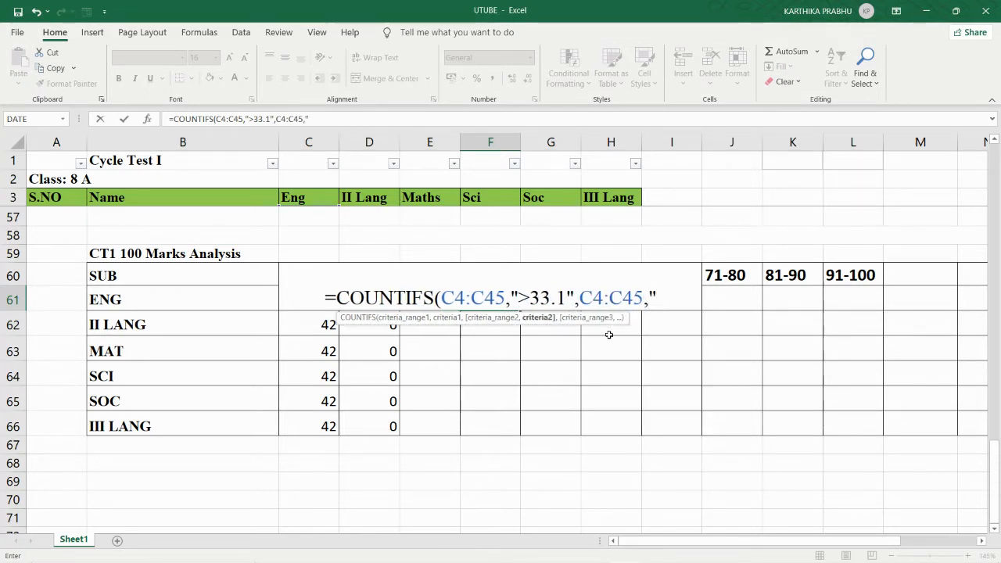
pyautogui.write('<=40.0')
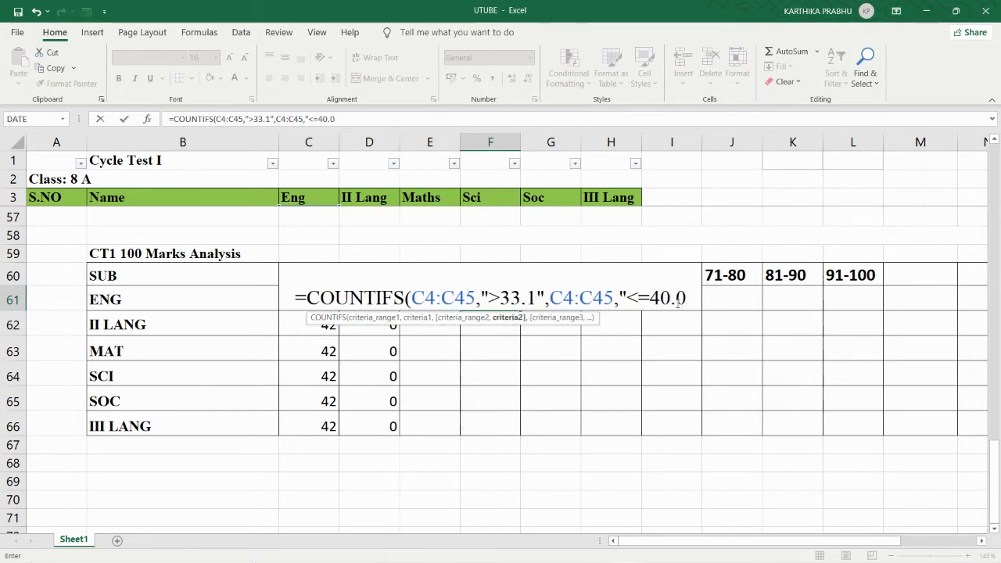
pyautogui.write('"')
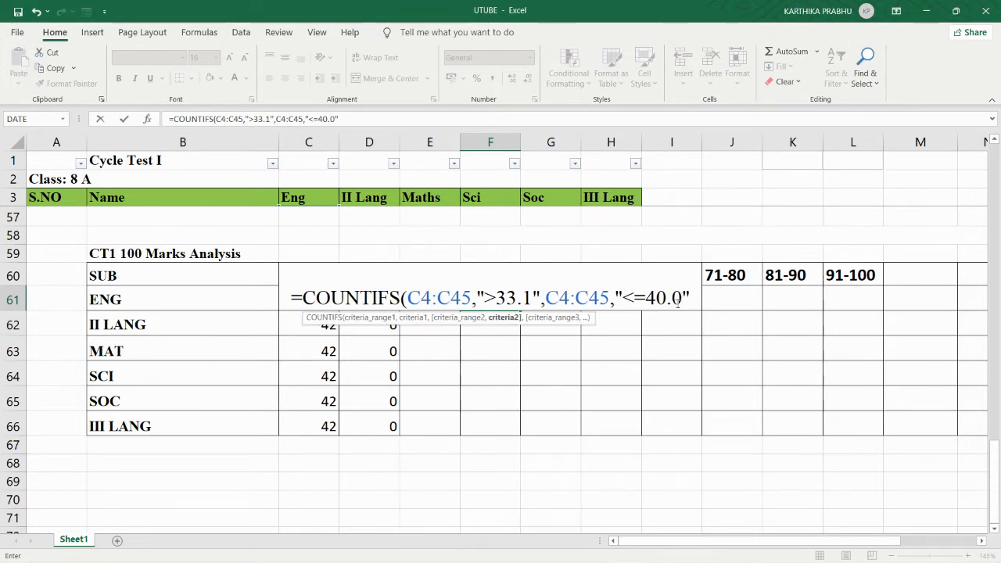
pyautogui.write(')')
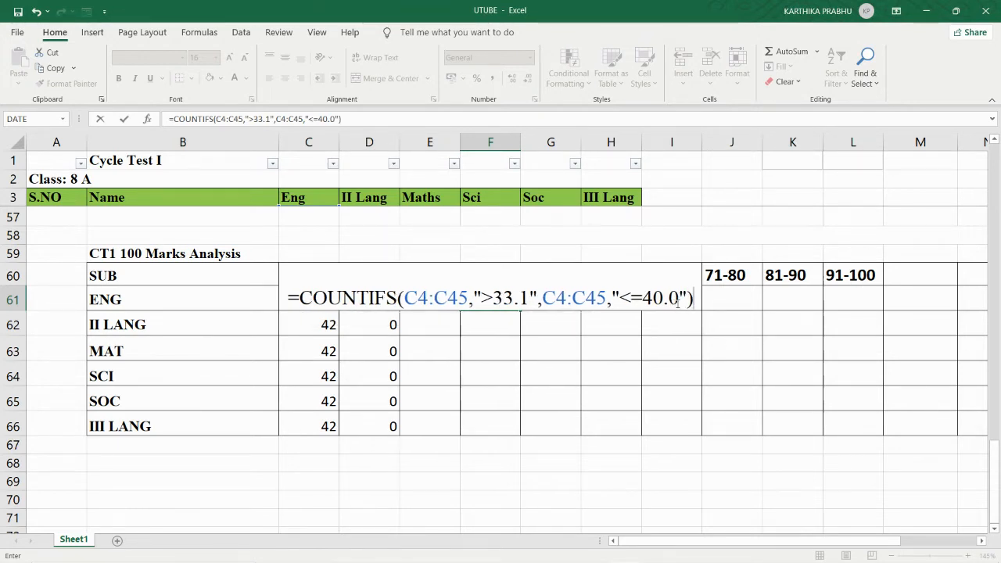
pyautogui.press('Return')
pyautogui.click(477, 304)
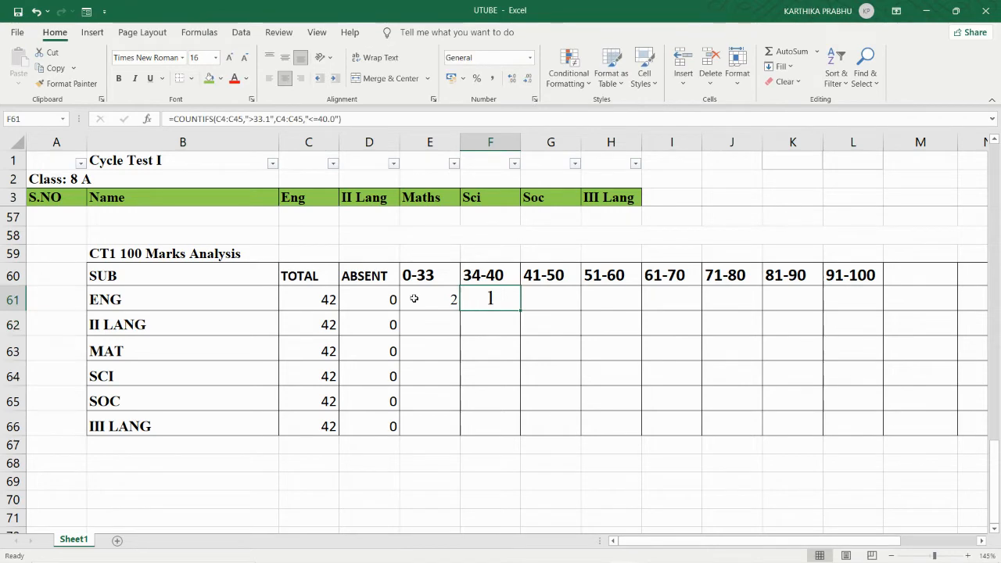
# Step: Filter the Eng column to marks between 33 and 40 and check the matching mark against the ENG 34-40 count
pyautogui.scroll(4, 416, 298)
pyautogui.click(332, 164)
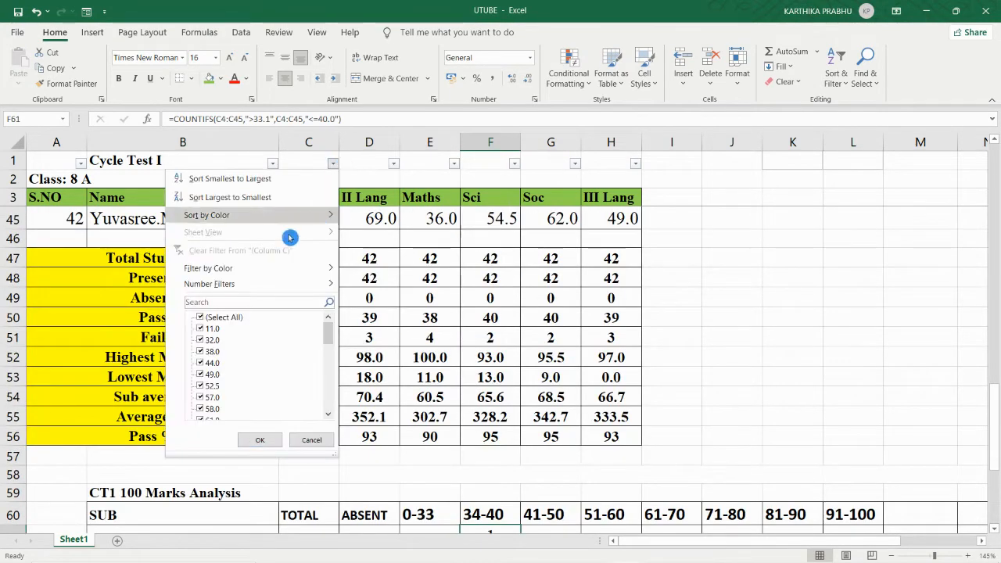
pyautogui.click(258, 268)
pyautogui.click(320, 283)
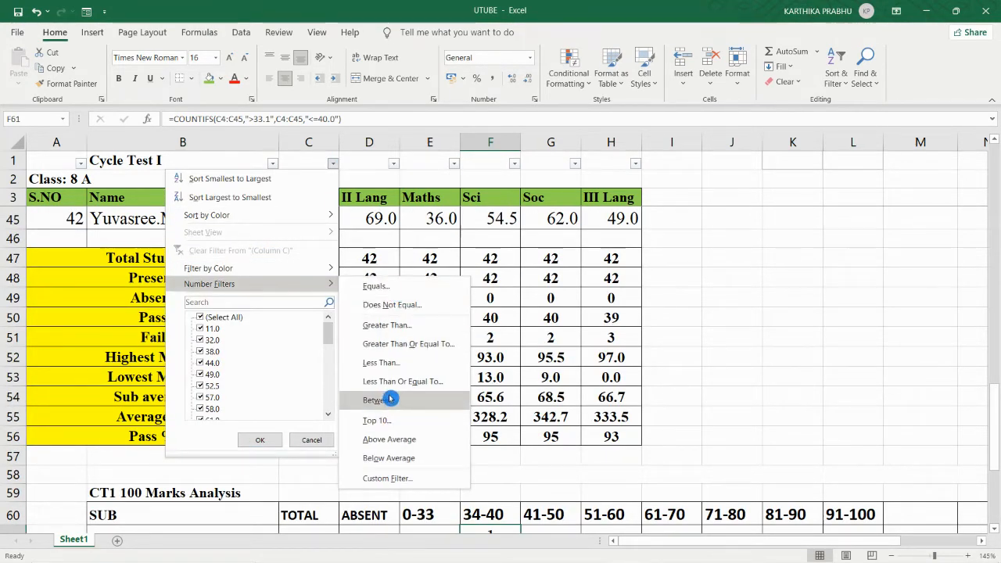
pyautogui.click(415, 399)
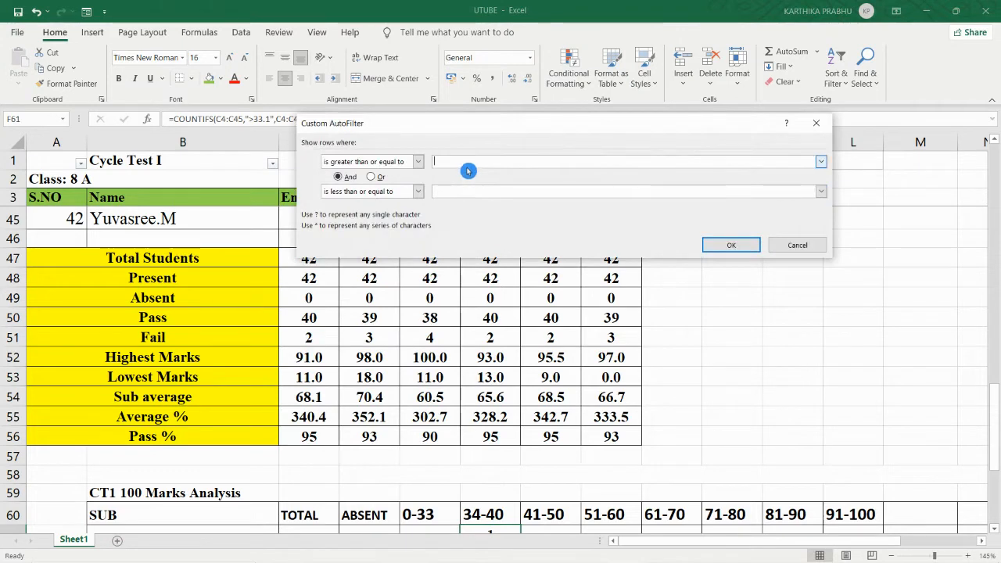
pyautogui.write('33')
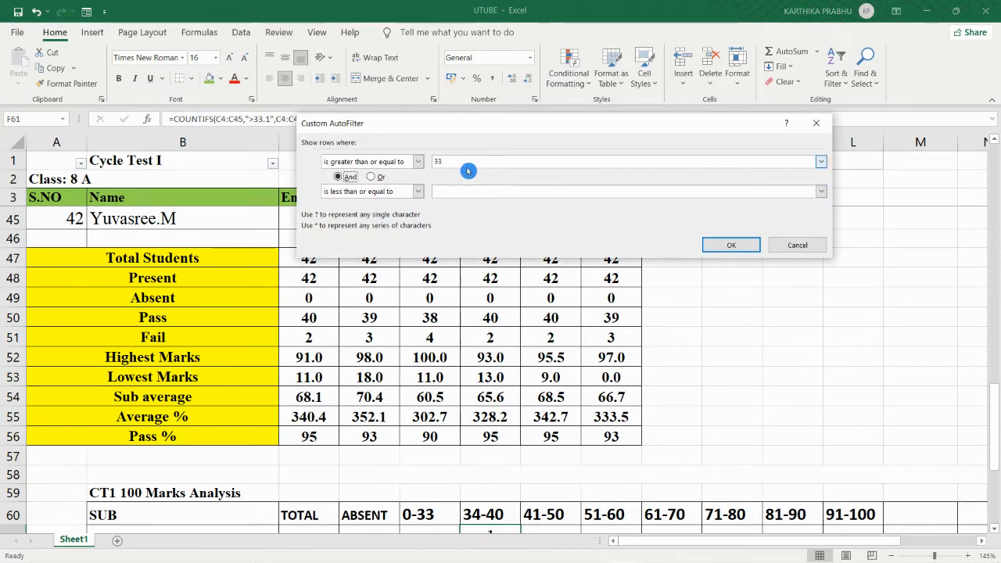
pyautogui.click(542, 192)
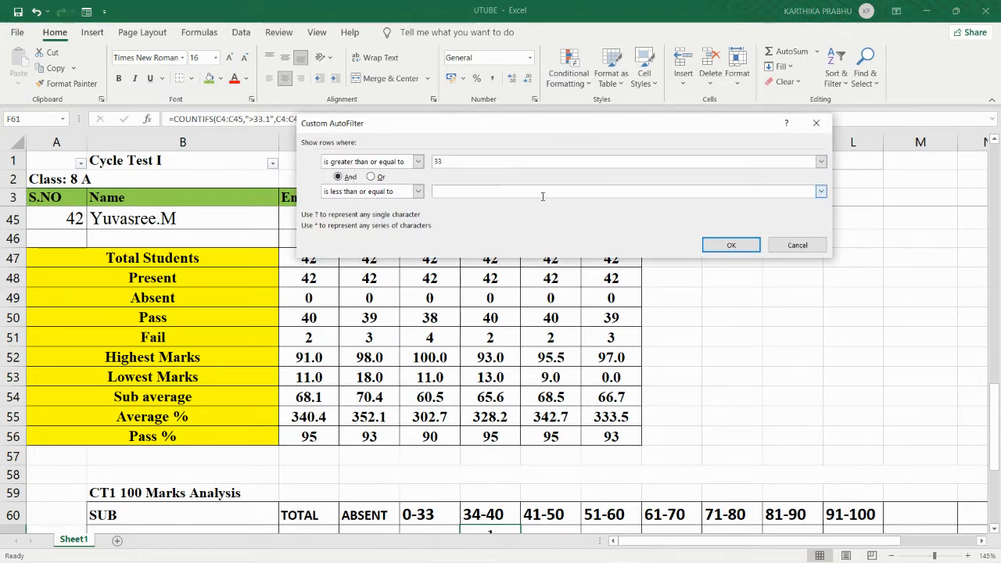
pyautogui.write('40')
pyautogui.click(731, 245)
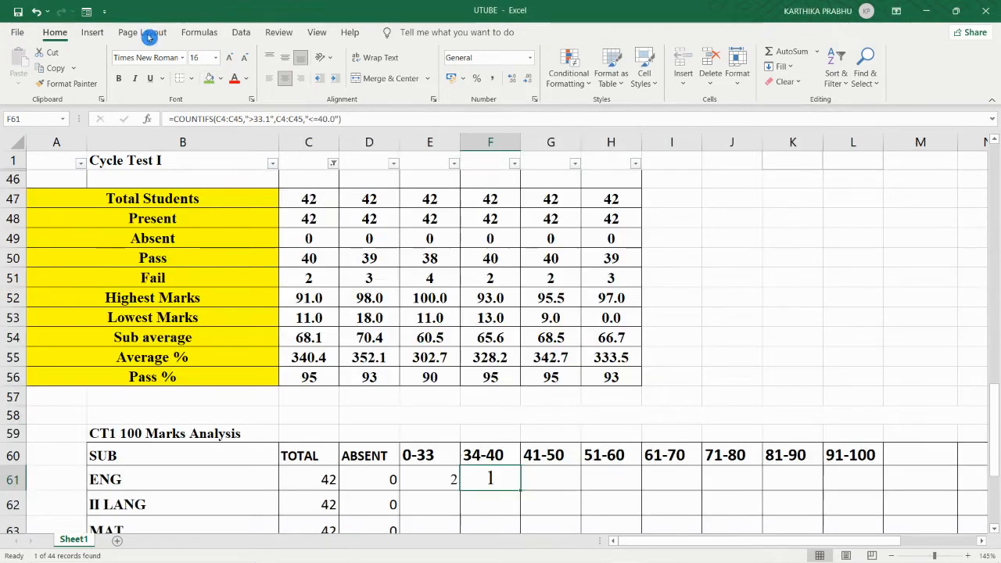
pyautogui.click(321, 182)
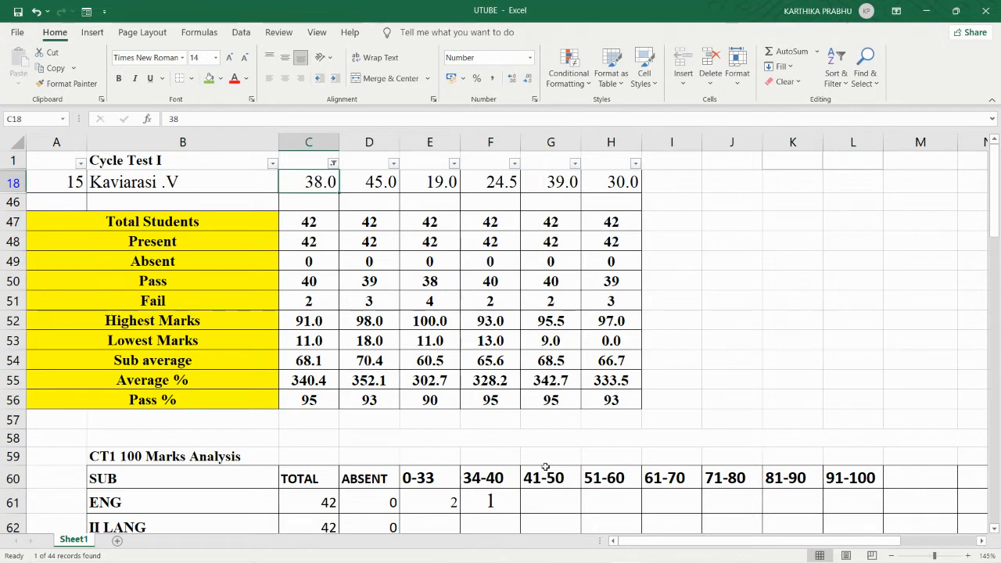
# Step: Clear the 34-40 marks filter from the Eng column so that all students are listed
pyautogui.click(488, 503)
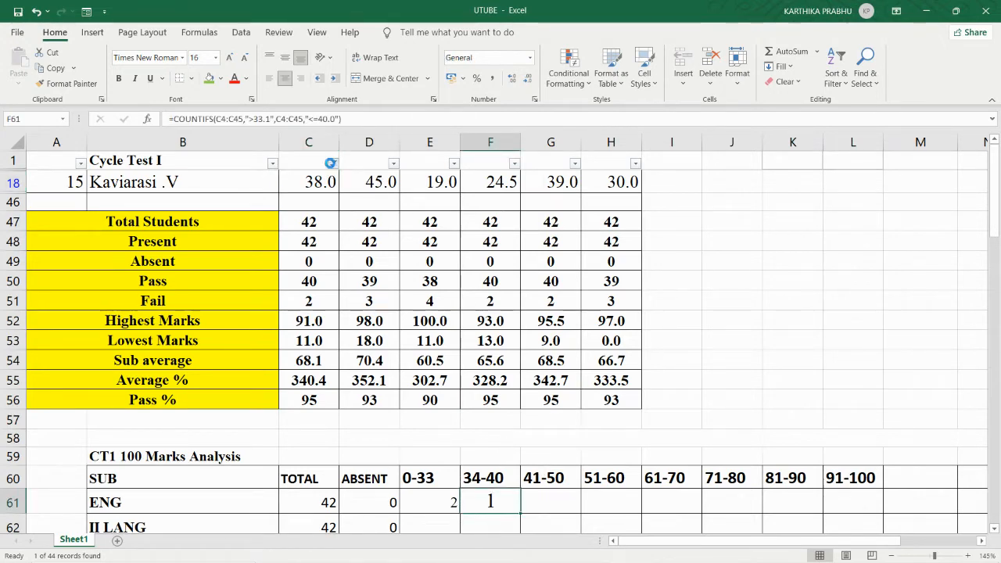
pyautogui.click(331, 163)
pyautogui.click(242, 250)
pyautogui.scroll(-10, 534, 417)
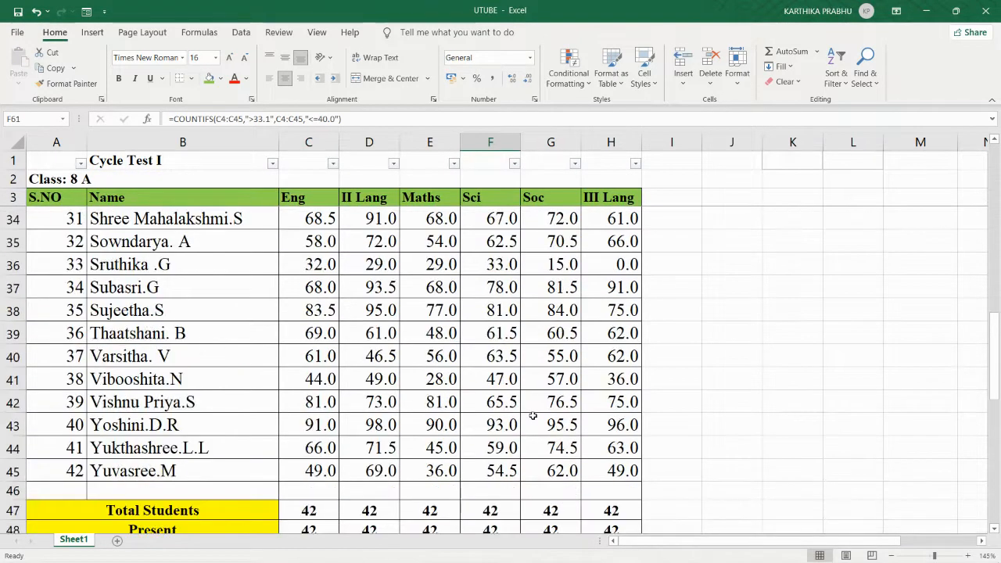
pyautogui.scroll(-8, 533, 417)
pyautogui.press('Right')
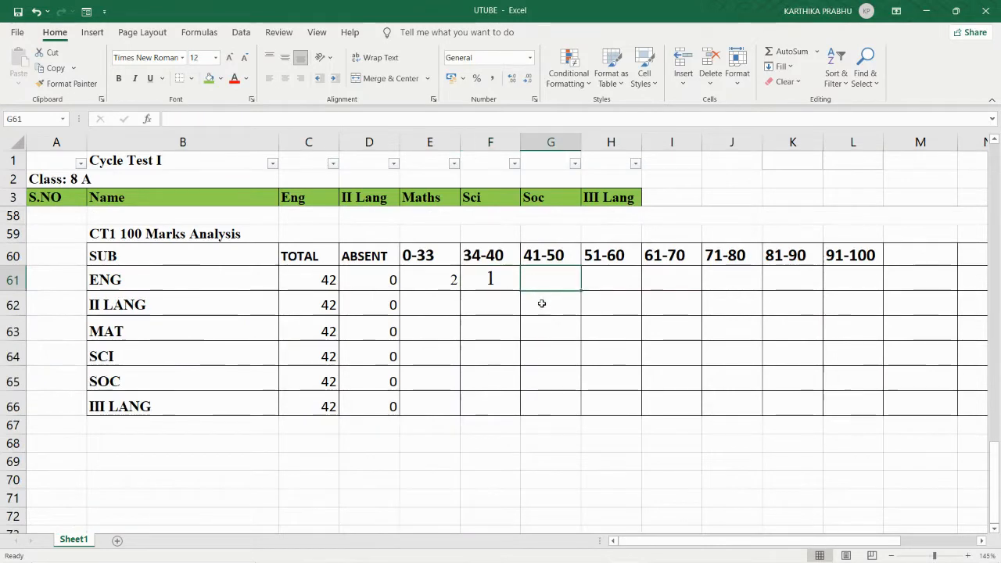
pyautogui.scroll(2, 542, 303)
pyautogui.scroll(-1, 545, 313)
pyautogui.write('=')
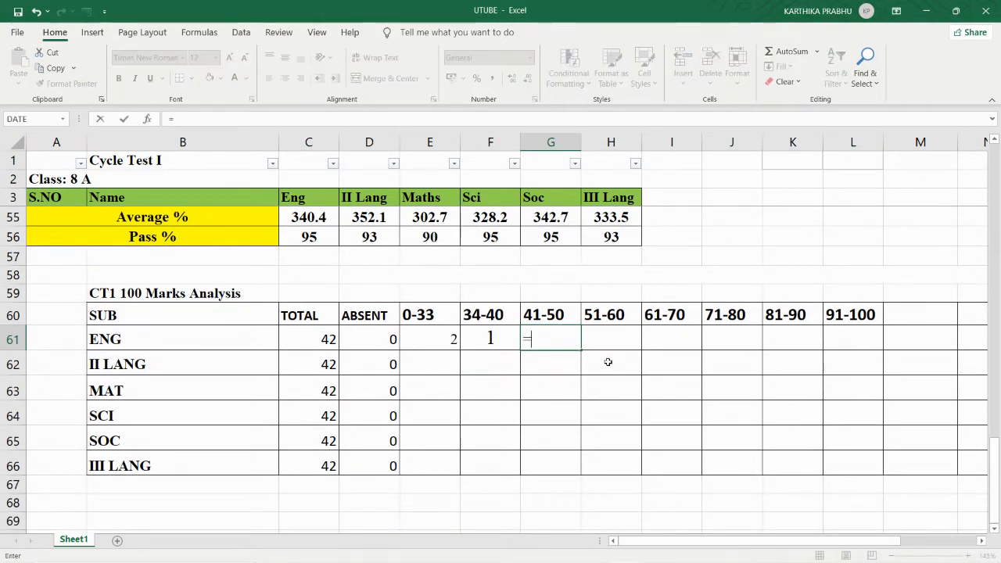
pyautogui.write('COUNTIF')
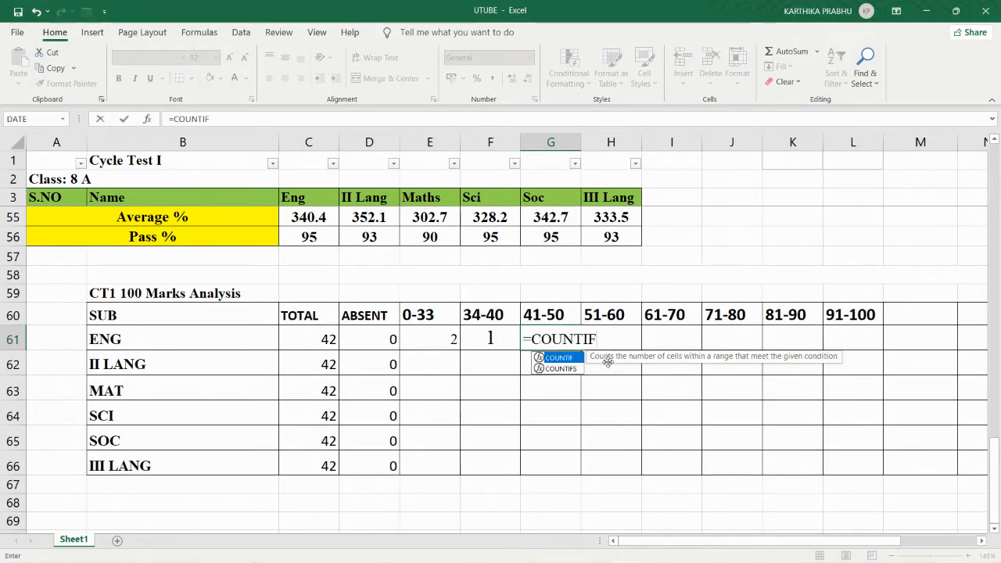
pyautogui.write('S(')
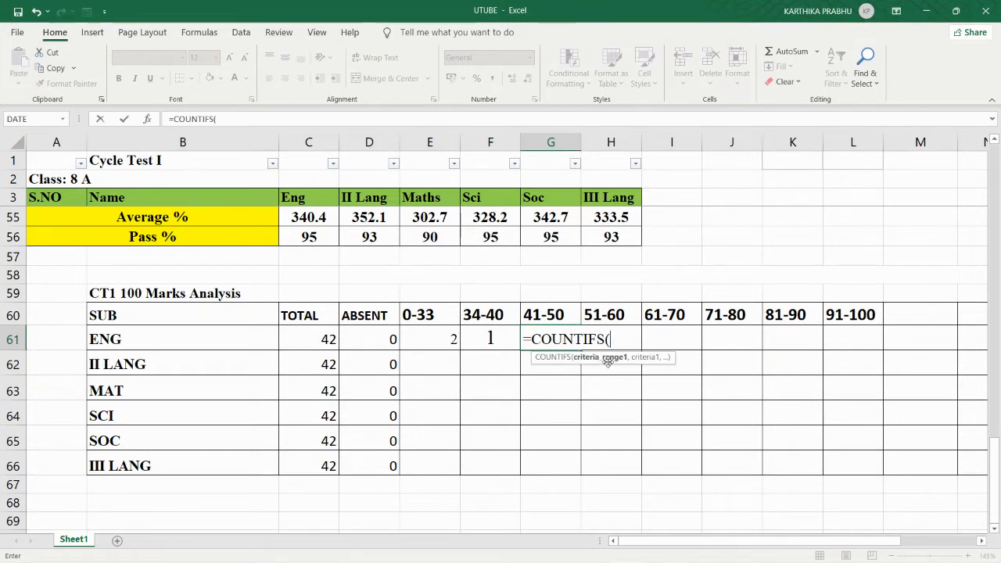
pyautogui.write('C4:C4')
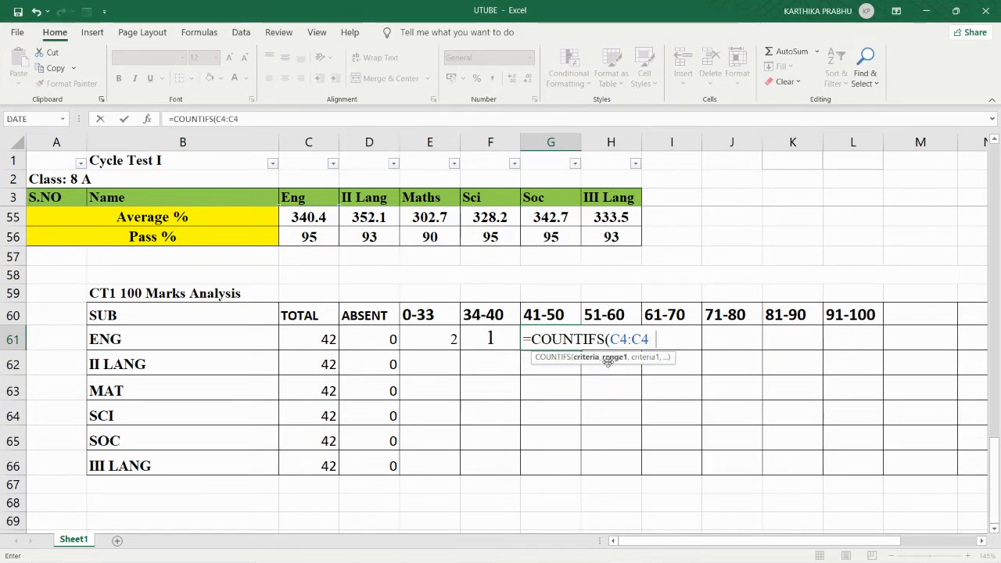
pyautogui.write('5,')
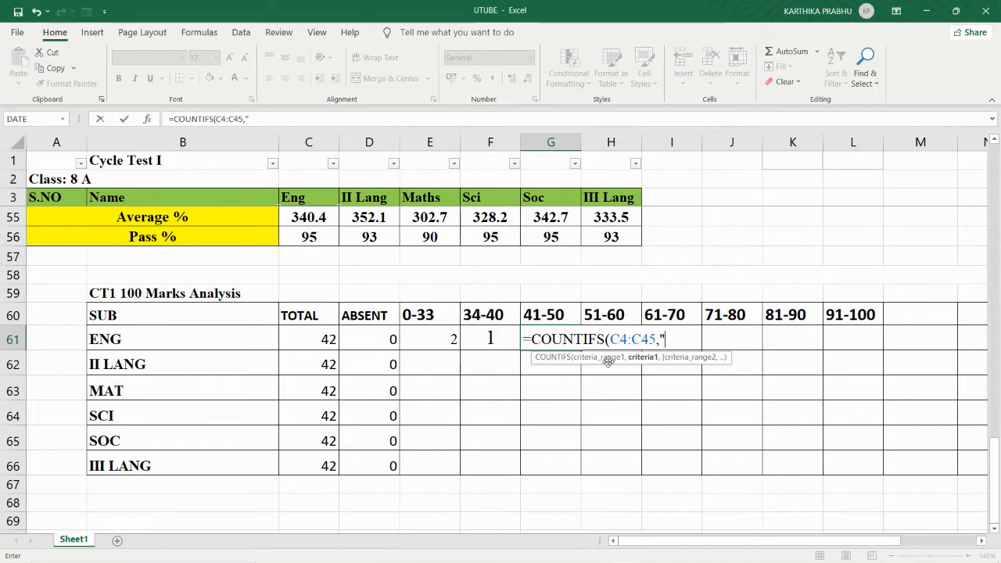
pyautogui.press('Escape')
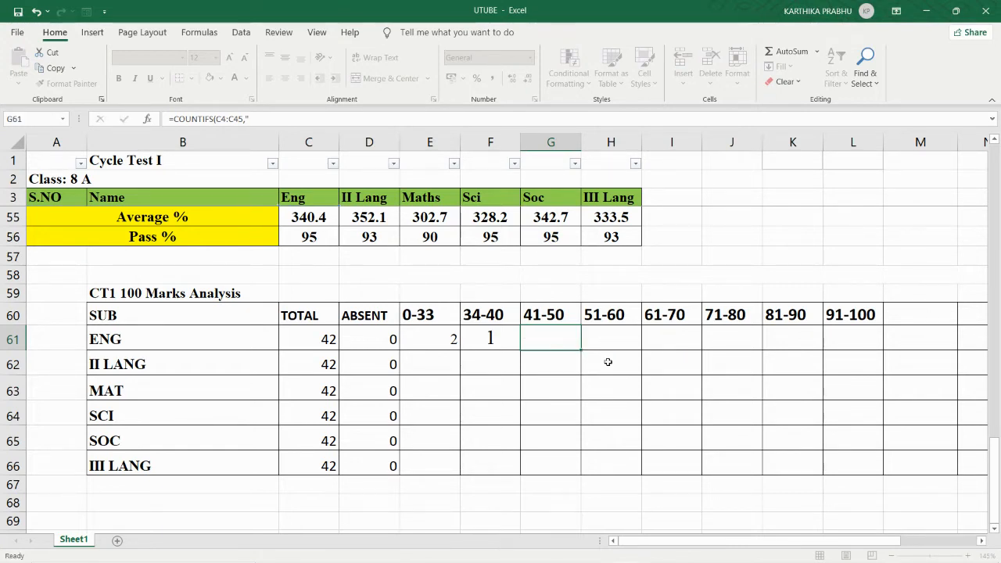
# Step: Copy the ENG 34-40 formula from F61 into G61 under the 41-50 range
pyautogui.click(505, 338)
pyautogui.hotkey('ctrl', 'c')
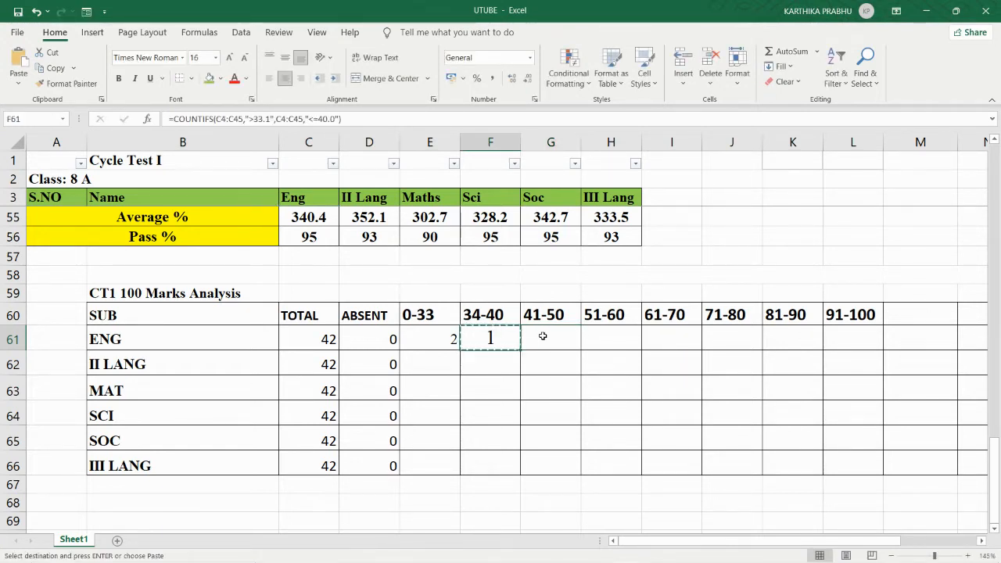
pyautogui.click(543, 338)
pyautogui.hotkey('ctrl', 'v')
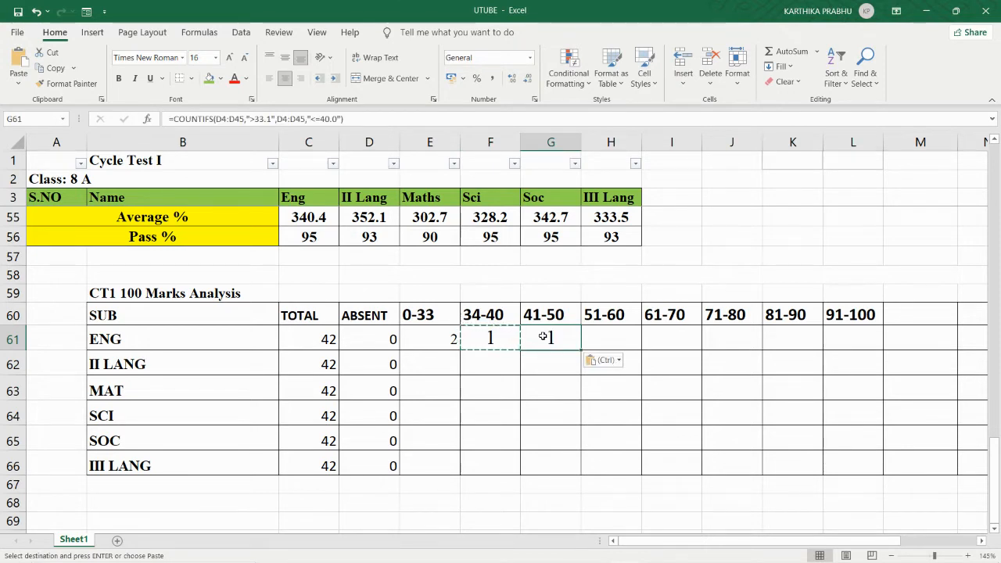
# Step: Change the first criteria range in the G61 formula to C4:C45
pyautogui.doubleClick(543, 337)
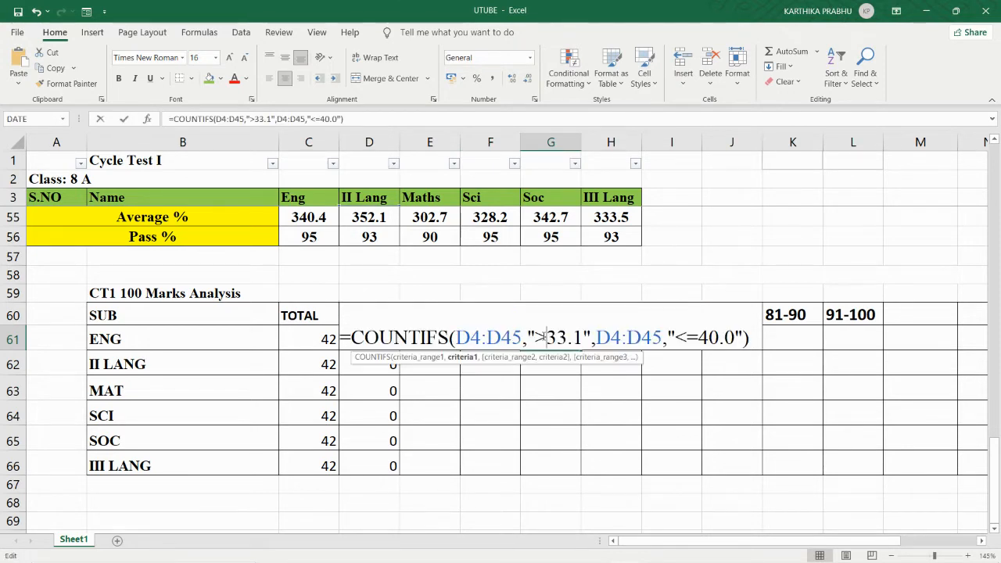
pyautogui.click(566, 339)
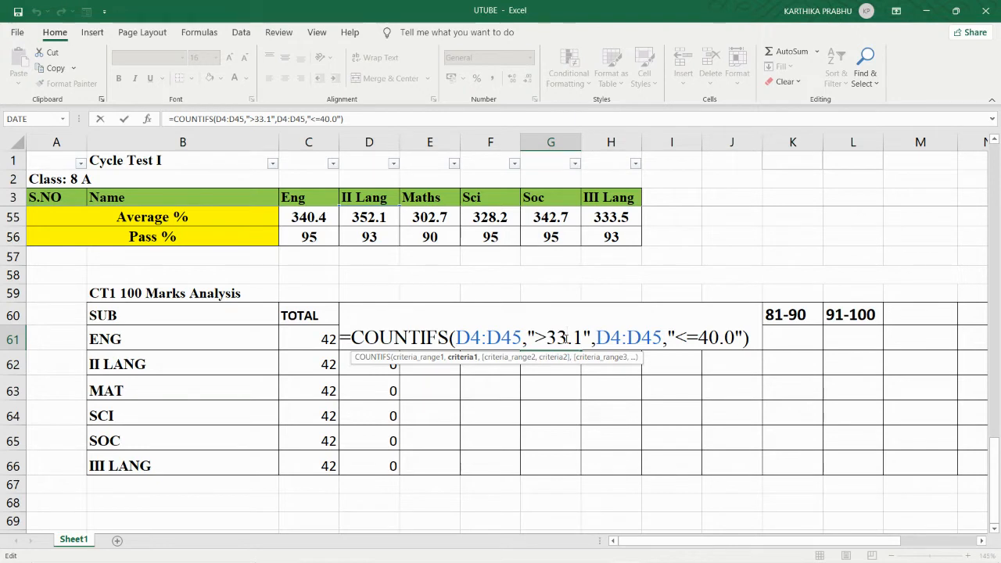
pyautogui.click(468, 338)
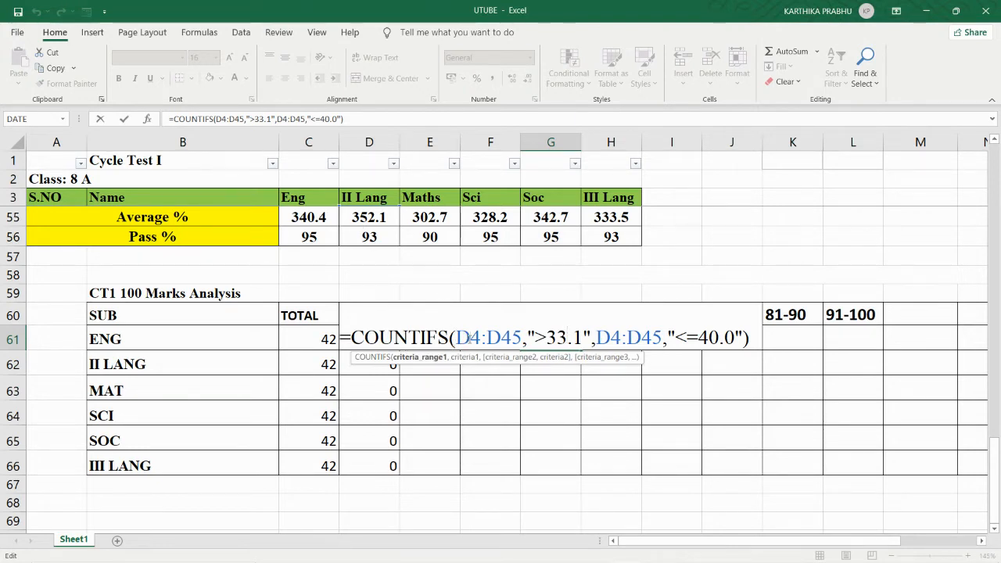
pyautogui.press('BackSpace')
pyautogui.write('C')
pyautogui.press('BackSpace')
pyautogui.write('C')
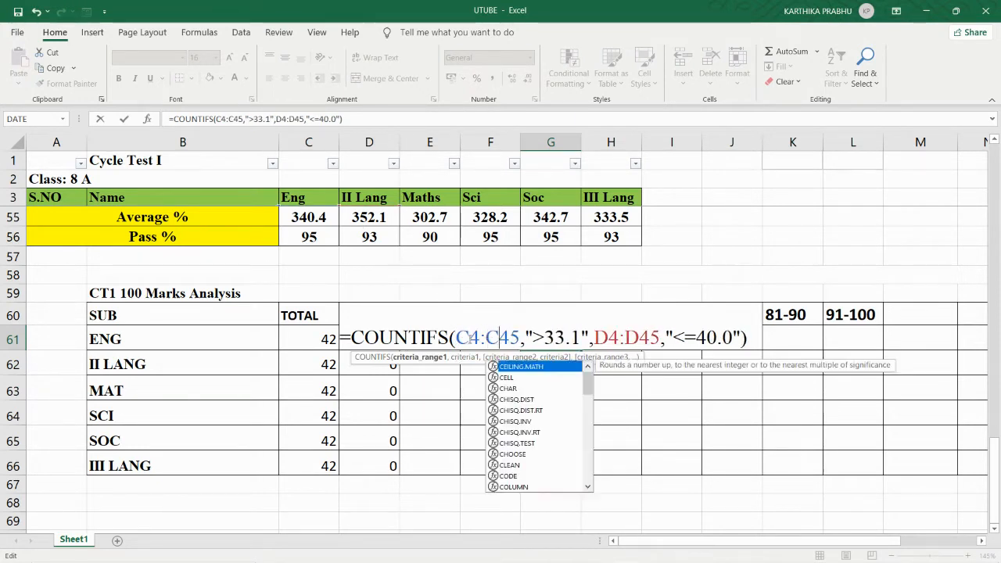
# Step: Set the first criterion in the G61 formula to ">40.1"
pyautogui.press('Right')
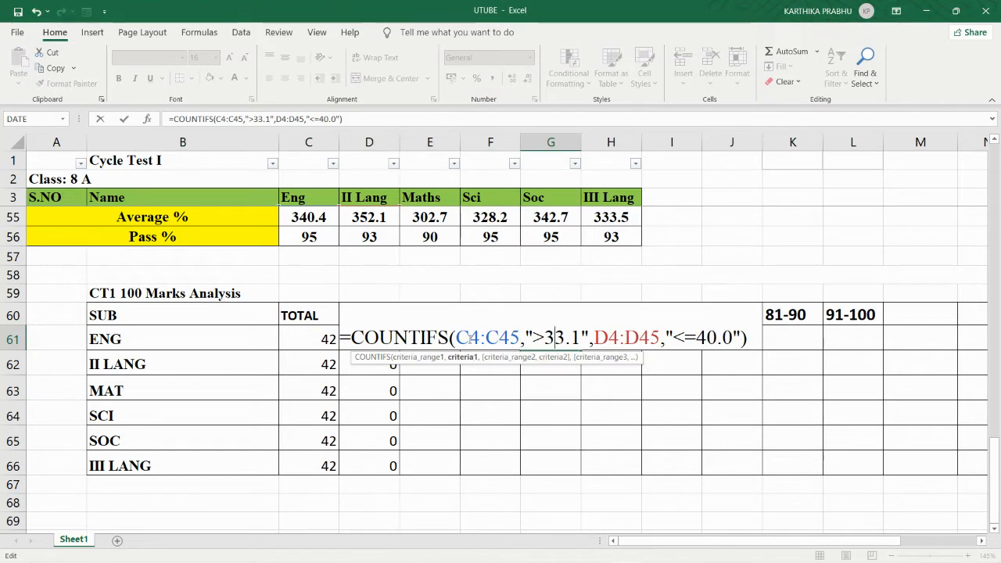
pyautogui.press('Right')
pyautogui.press('Right')
pyautogui.press('Delete')
pyautogui.press('Delete')
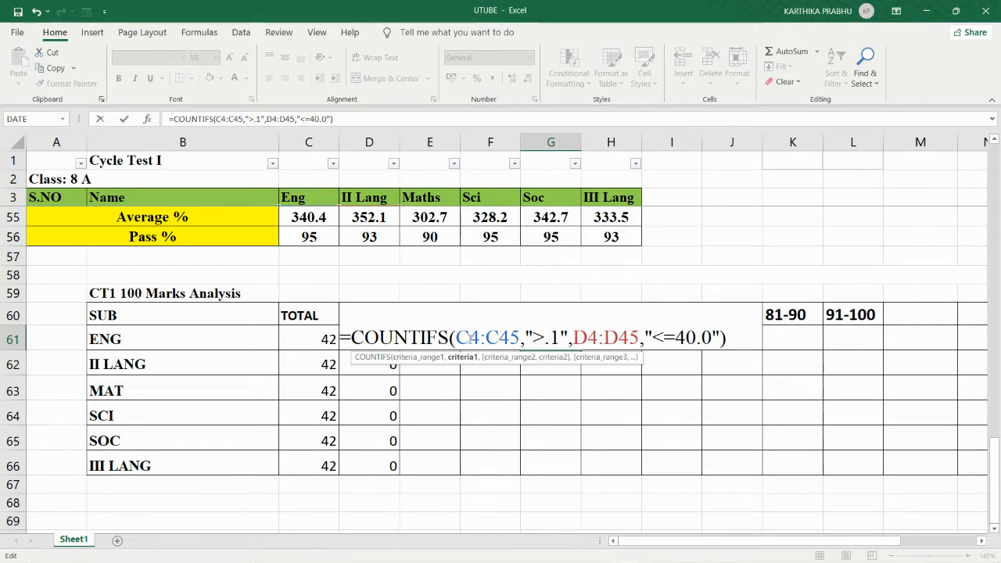
pyautogui.write('40')
# Step: Change the second criteria range in the G61 formula to C4:C45
pyautogui.press('Right')
pyautogui.press('Right')
pyautogui.press('Right')
pyautogui.press('Right')
pyautogui.press('Right')
pyautogui.press('Right')
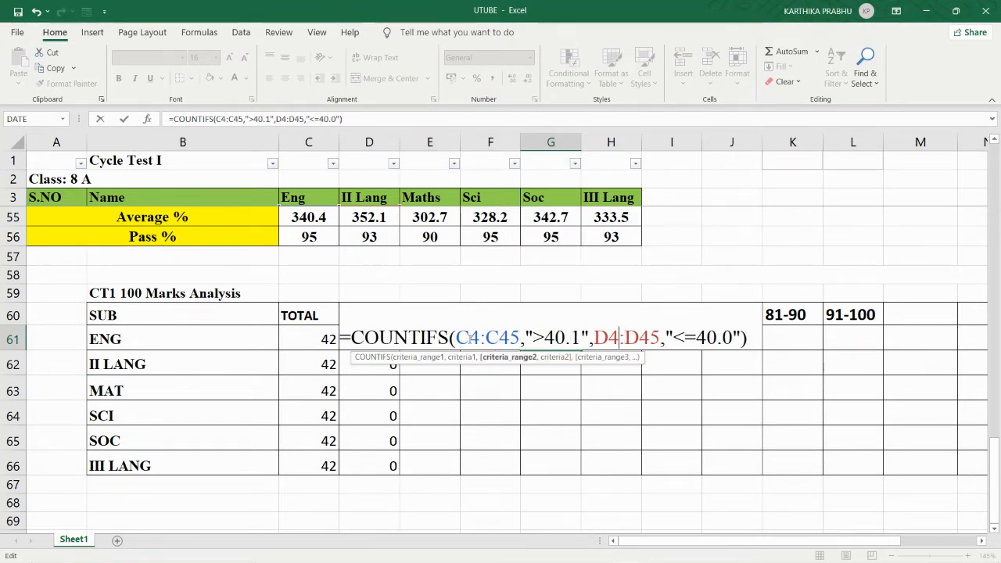
pyautogui.press('BackSpace')
pyautogui.write('C')
pyautogui.press('Right')
pyautogui.press('Right')
pyautogui.press('Right')
pyautogui.press('Right')
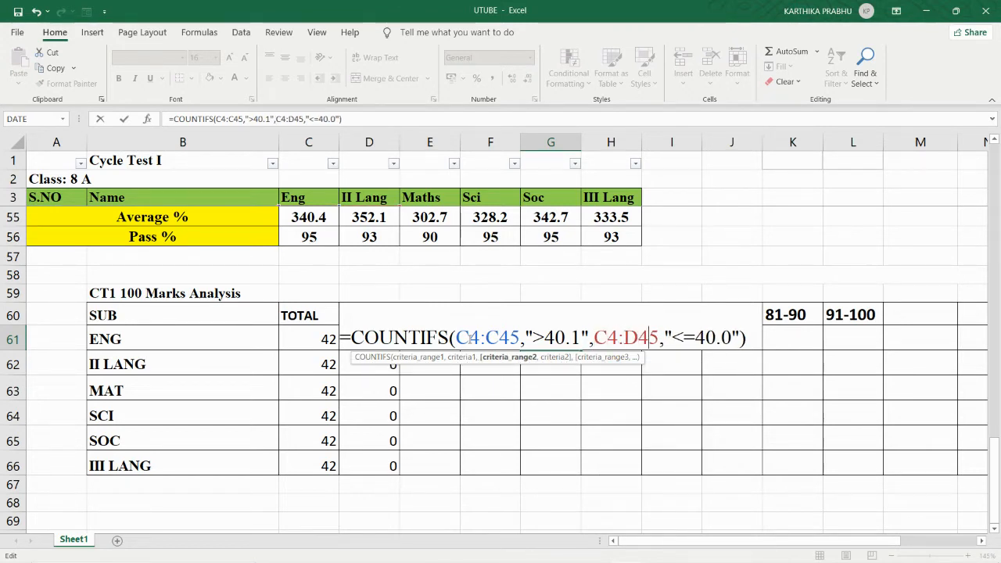
pyautogui.press('BackSpace')
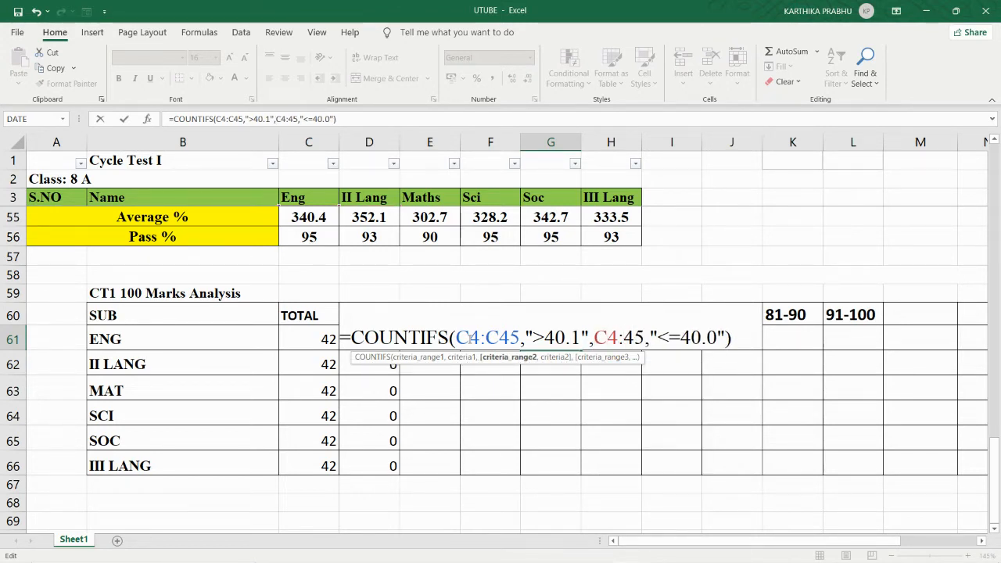
pyautogui.write('C')
# Step: Set the second criterion in G61 to "<=50.0" and enter the finished formula =COUNTIFS(C4:C45,">40.1",C4:C45,"<=50.0")
pyautogui.press('Right')
pyautogui.press('Right')
pyautogui.press('Right')
pyautogui.press('Right')
pyautogui.press('Right')
pyautogui.press('Right')
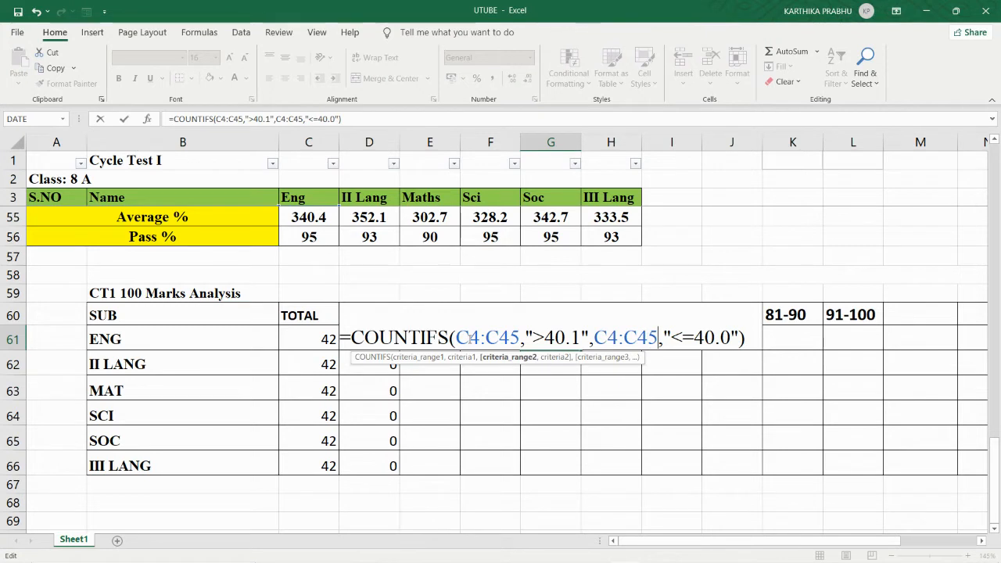
pyautogui.press('BackSpace')
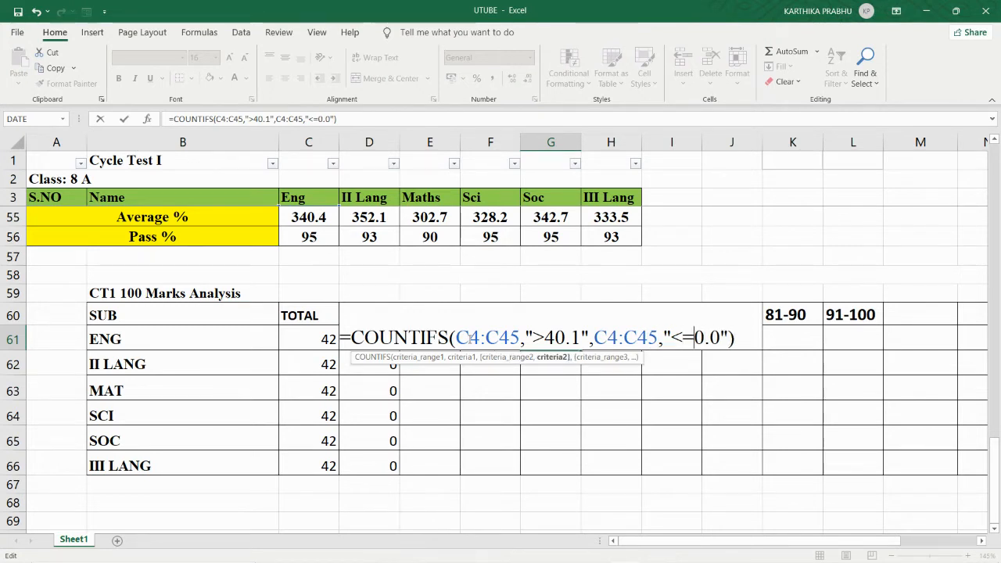
pyautogui.write('5')
pyautogui.press('Return')
pyautogui.click(559, 344)
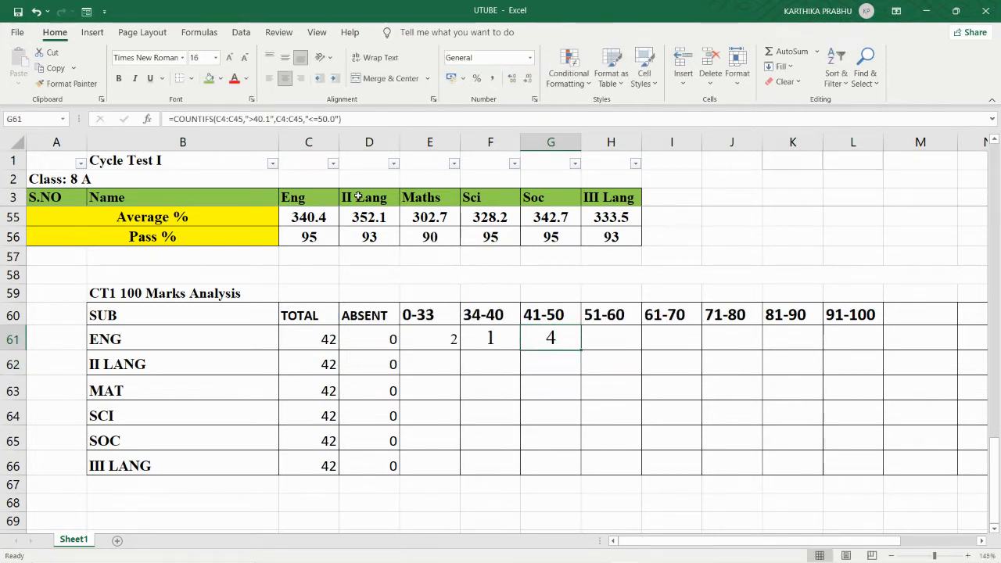
# Step: Filter the Eng column to marks greater than or equal to 40.1 and less than or equal to 50.0
pyautogui.click(332, 163)
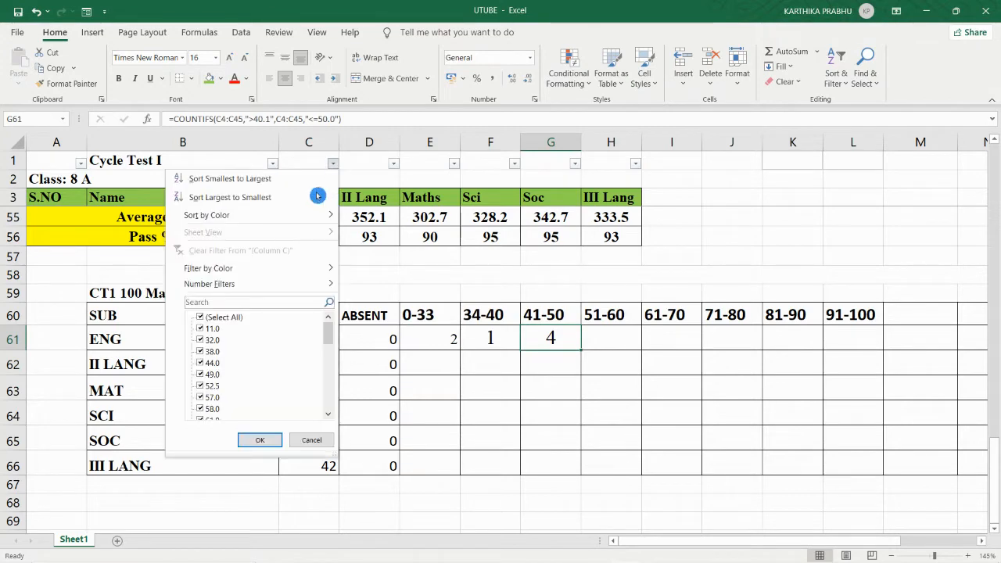
pyautogui.click(255, 284)
pyautogui.click(392, 407)
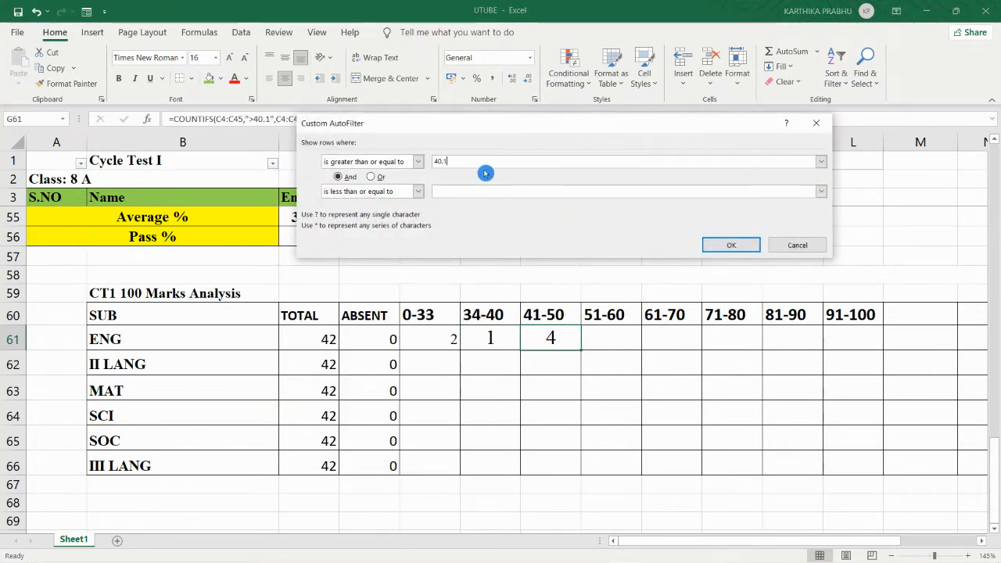
pyautogui.write('50')
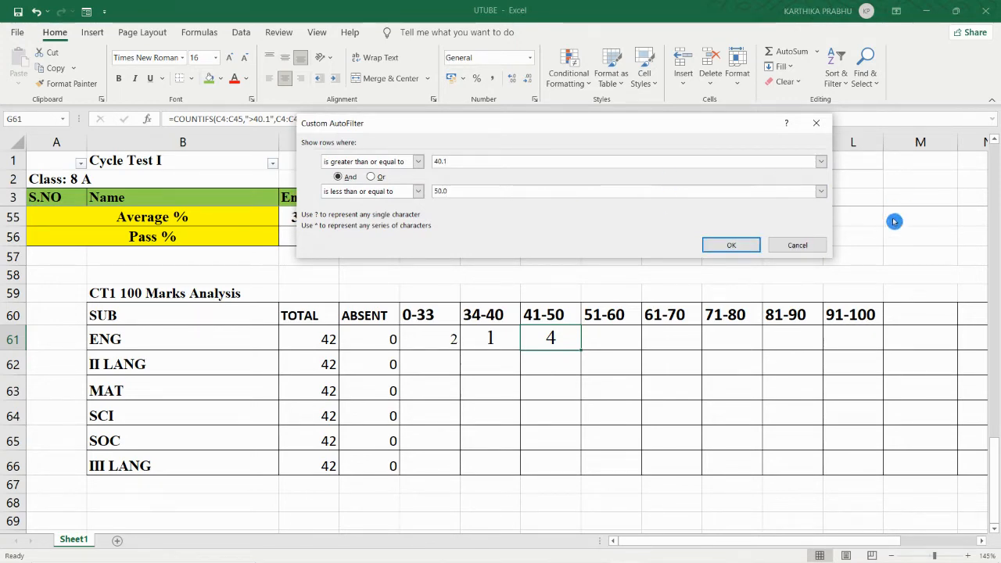
pyautogui.click(731, 245)
# Step: Compare the filtered English marks with the ENG count in the 41-50 column
pyautogui.scroll(4, 313, 226)
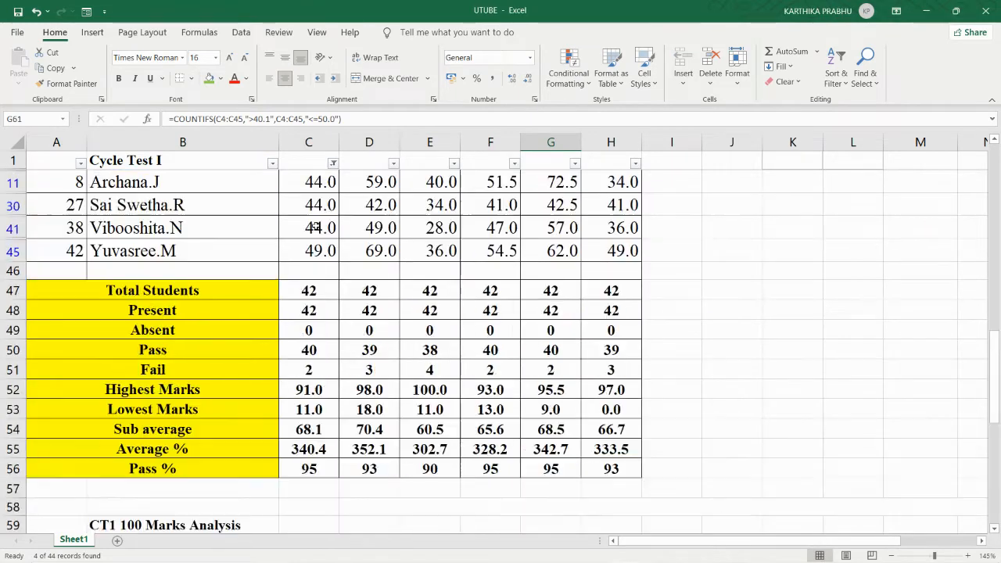
pyautogui.moveTo(369, 182); pyautogui.dragTo(369, 250)
pyautogui.moveTo(312, 190); pyautogui.dragTo(312, 251)
pyautogui.scroll(-4, 551, 391)
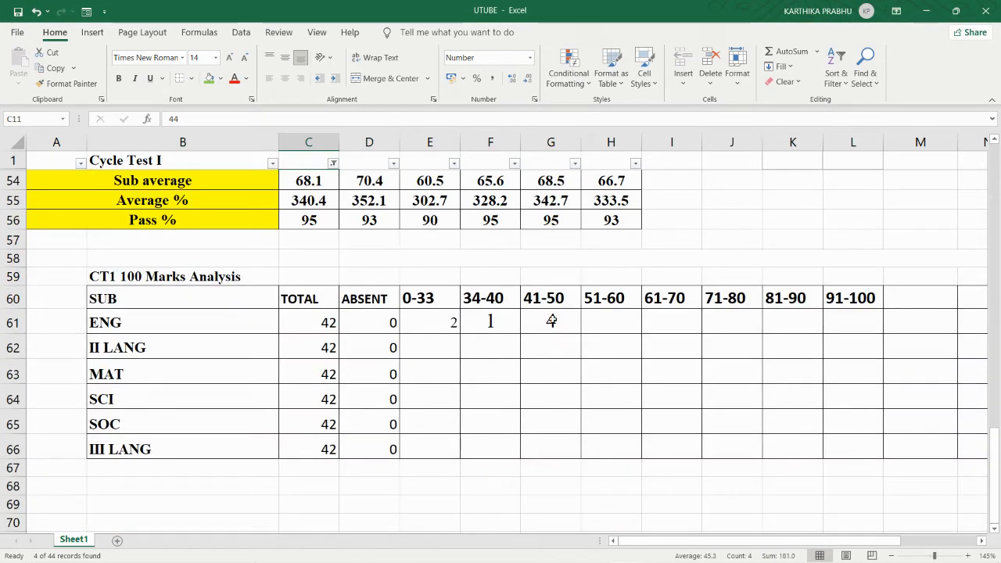
# Step: Copy the ENG 41-50 formula from G61 into H61 under the 51-60 range
pyautogui.click(552, 321)
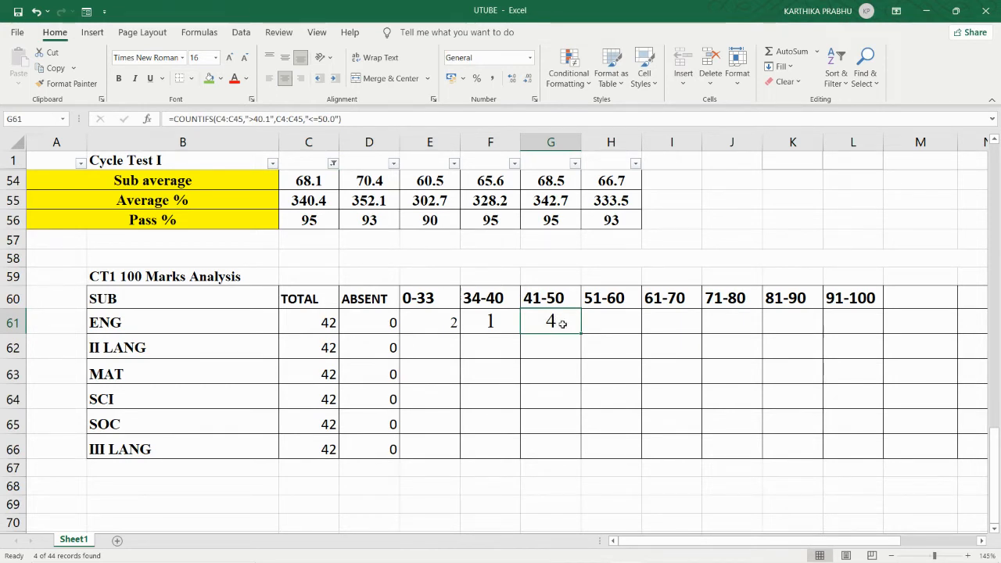
pyautogui.hotkey('ctrl', 'c')
pyautogui.press('Right')
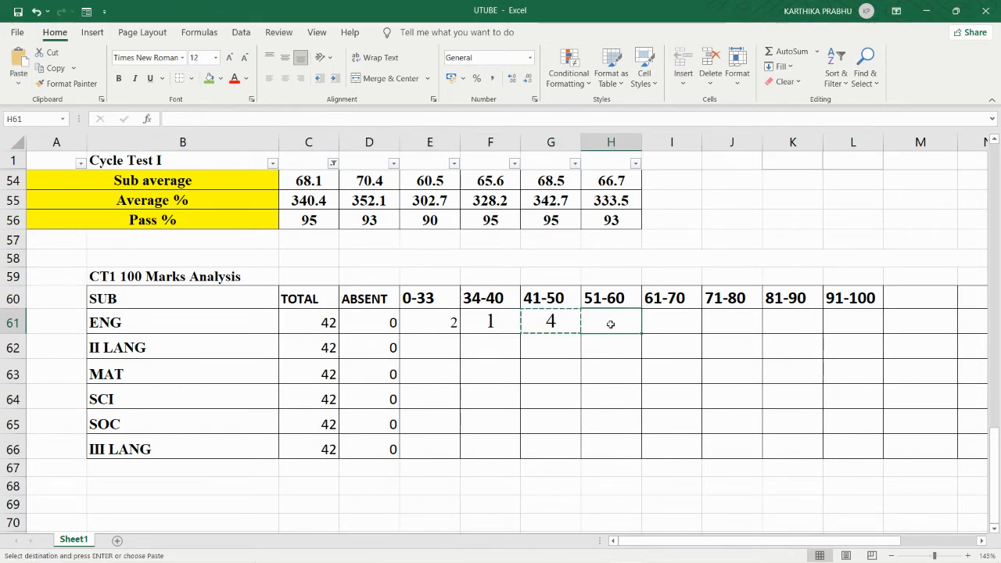
pyautogui.hotkey('ctrl', 'v')
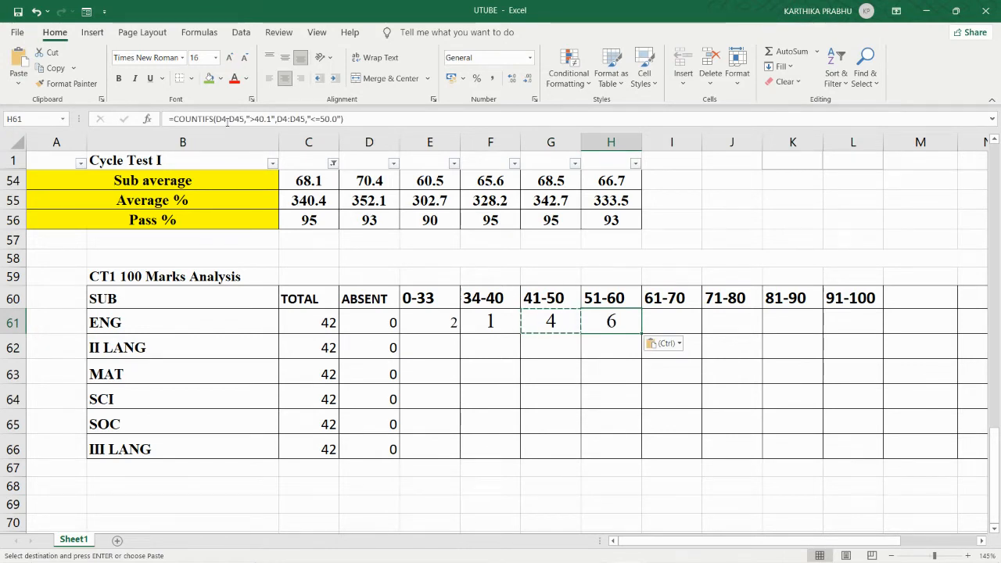
# Step: Change the first criteria range in the H61 formula to C4:C45 and its criterion to ">50.1"
pyautogui.doubleClick(615, 321)
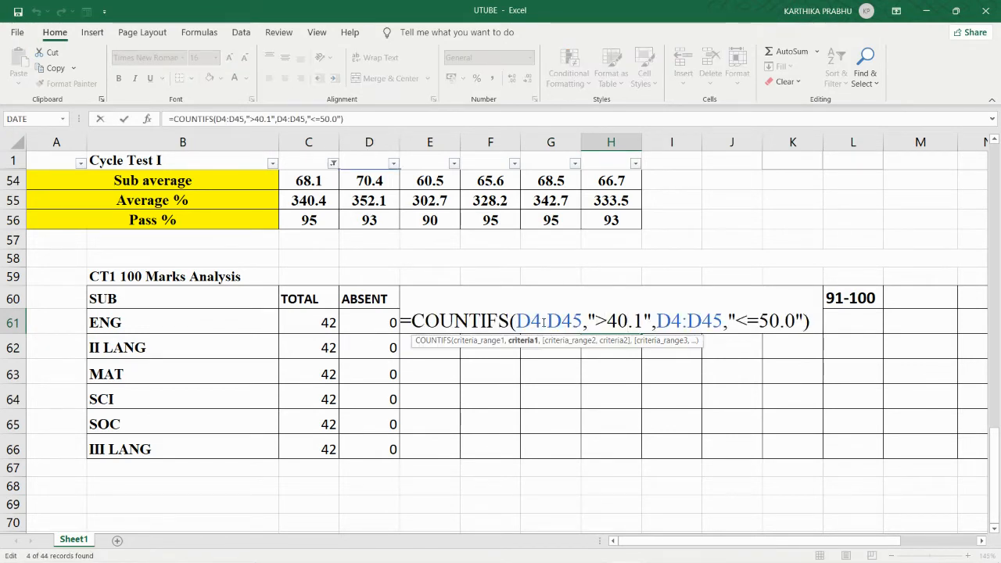
pyautogui.click(532, 320)
pyautogui.press('BackSpace')
pyautogui.write('C')
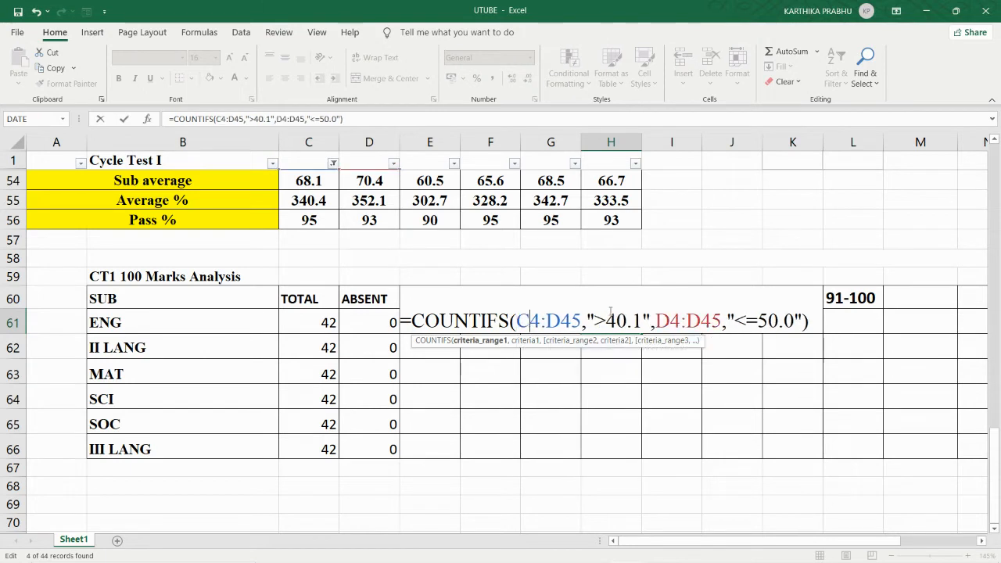
pyautogui.press('Delete')
pyautogui.write('C')
pyautogui.click(611, 319)
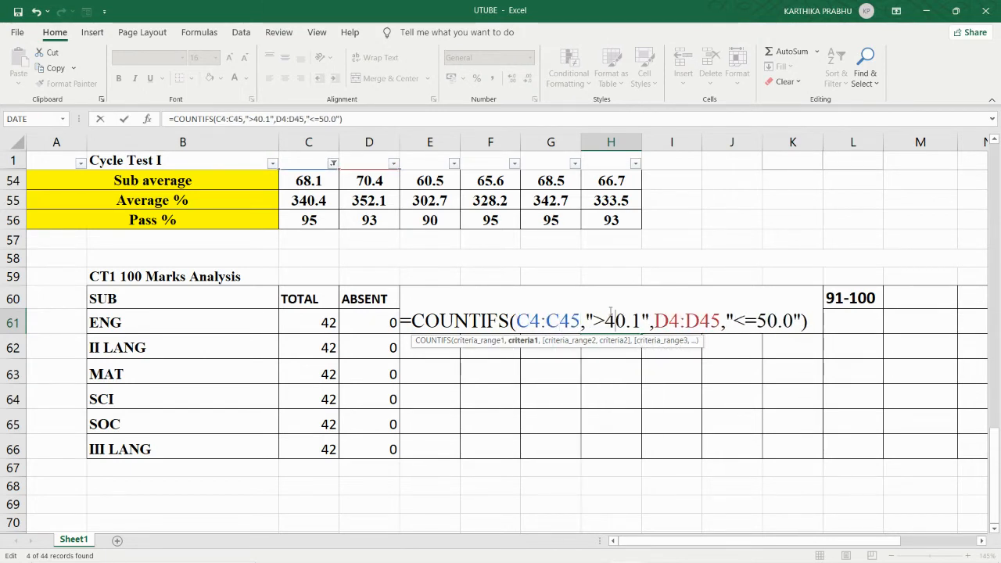
pyautogui.press('BackSpace')
pyautogui.write('5')
# Step: Change the second criteria range in the H61 formula to C4:C45 and its criterion to "<=60.0"
pyautogui.press('Right')
pyautogui.press('Right')
pyautogui.press('Right')
pyautogui.press('Right')
pyautogui.press('Right')
pyautogui.press('Delete')
pyautogui.write('C')
pyautogui.press('Right')
pyautogui.press('Right')
pyautogui.press('Right')
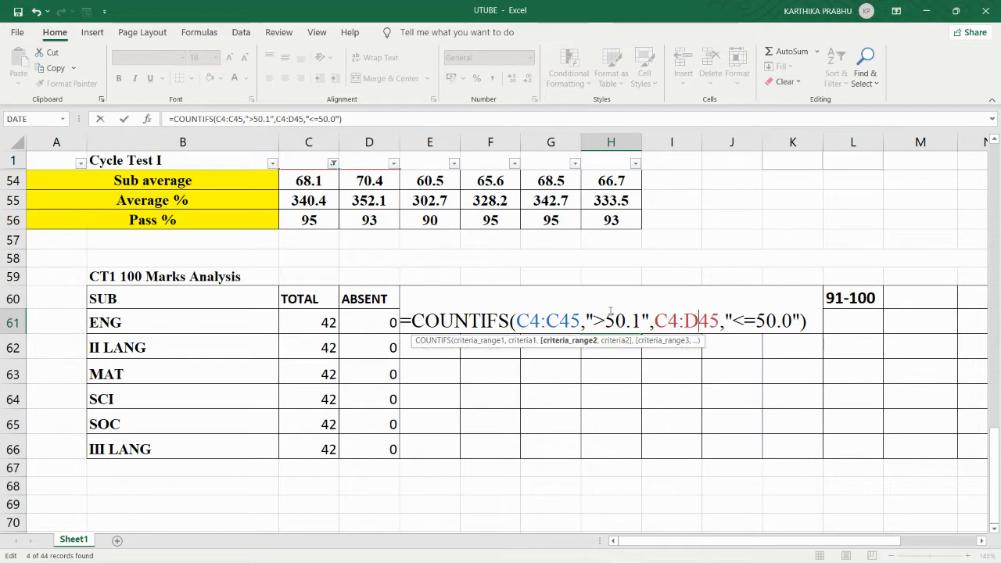
pyautogui.press('Delete')
pyautogui.press('BackSpace')
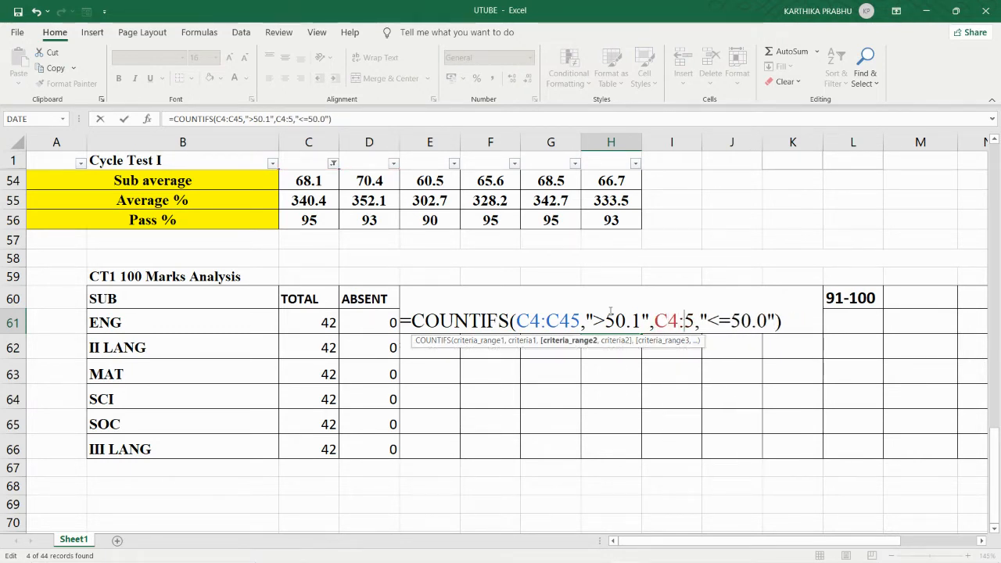
pyautogui.write('C4')
pyautogui.press('Right')
pyautogui.press('Right')
pyautogui.press('Right')
pyautogui.press('Right')
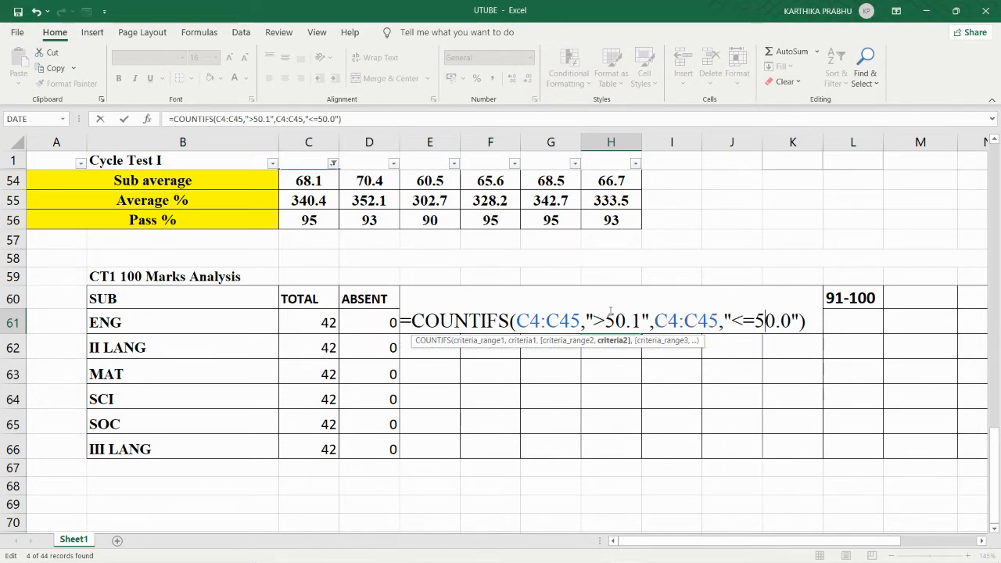
pyautogui.press('Delete')
pyautogui.write('6')
pyautogui.press('Return')
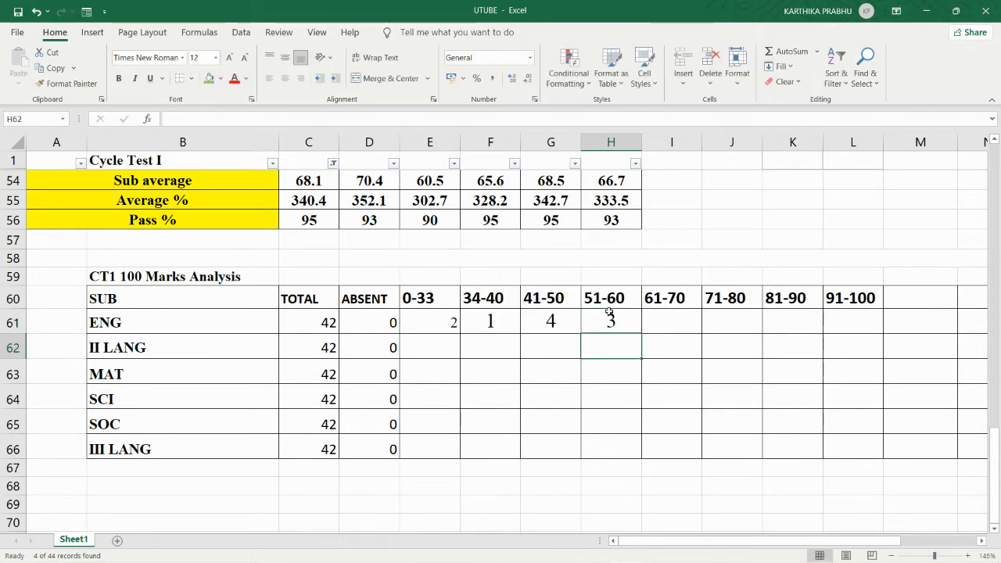
# Step: Replace the Eng column filter with marks greater than or equal to 51.0 and less than or equal to 60.0
pyautogui.click(609, 313)
pyautogui.click(333, 163)
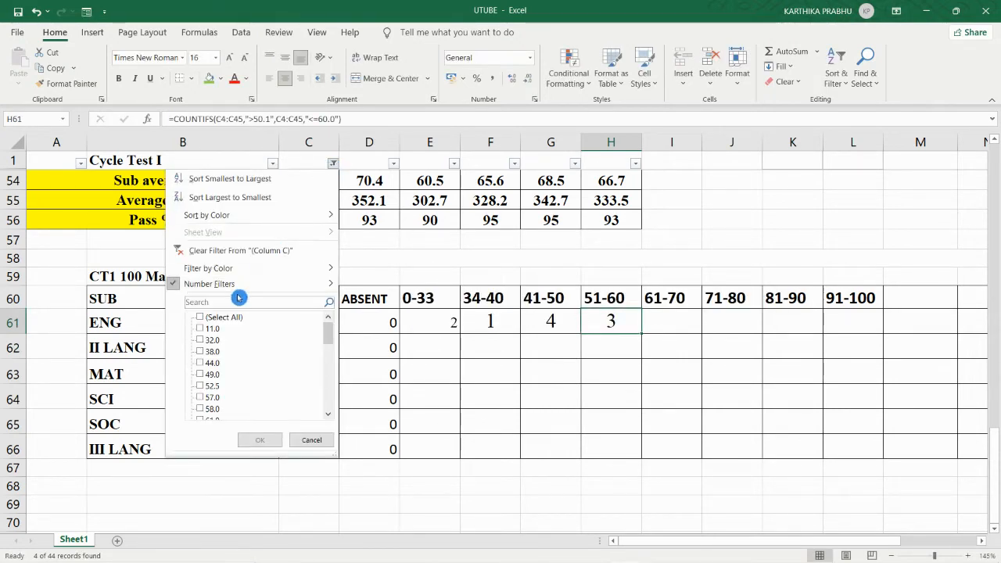
pyautogui.click(248, 250)
pyautogui.click(333, 163)
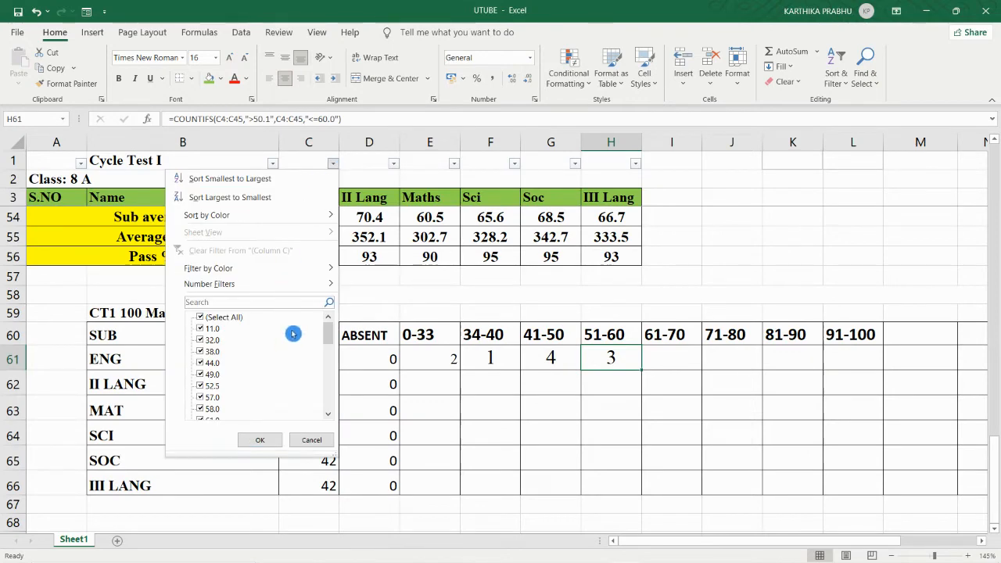
pyautogui.moveTo(290, 284)
pyautogui.click(424, 398)
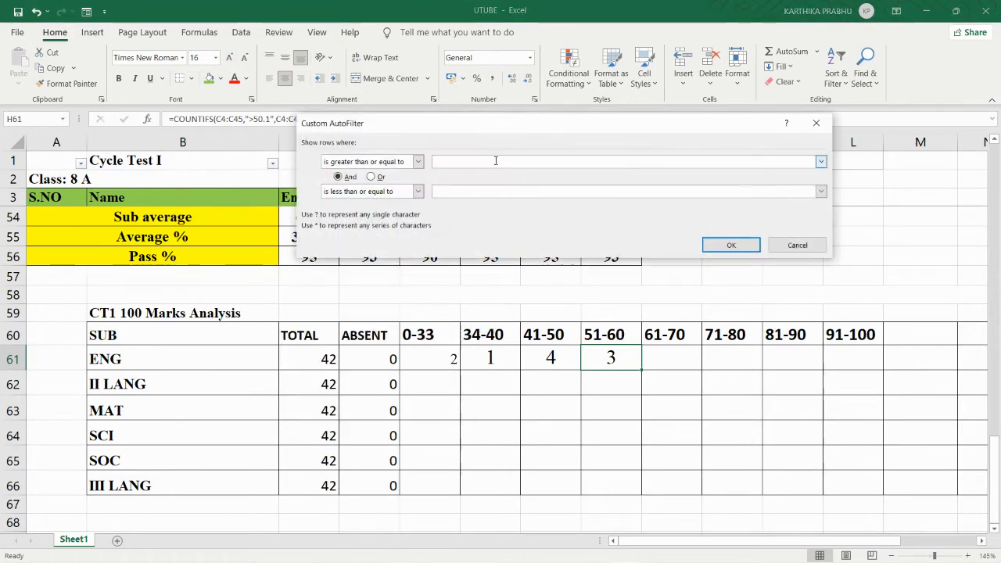
pyautogui.click(493, 160)
pyautogui.write('51.0')
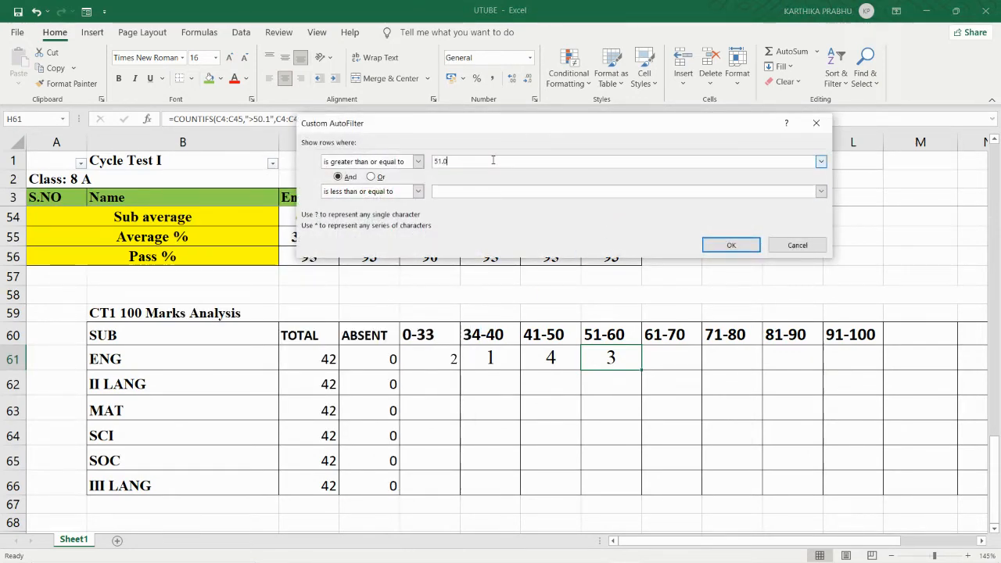
pyautogui.click(462, 192)
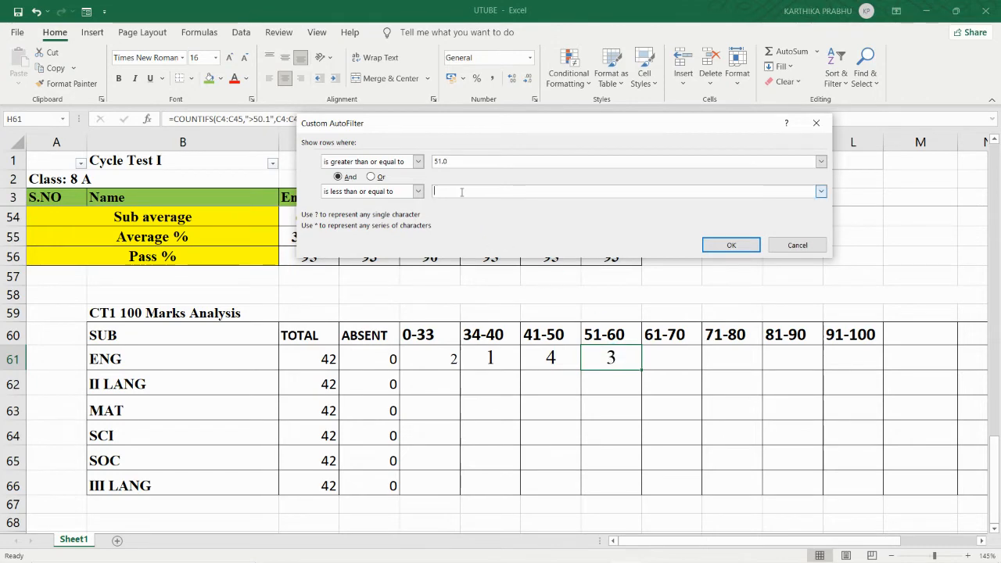
pyautogui.write('60.0')
pyautogui.click(731, 245)
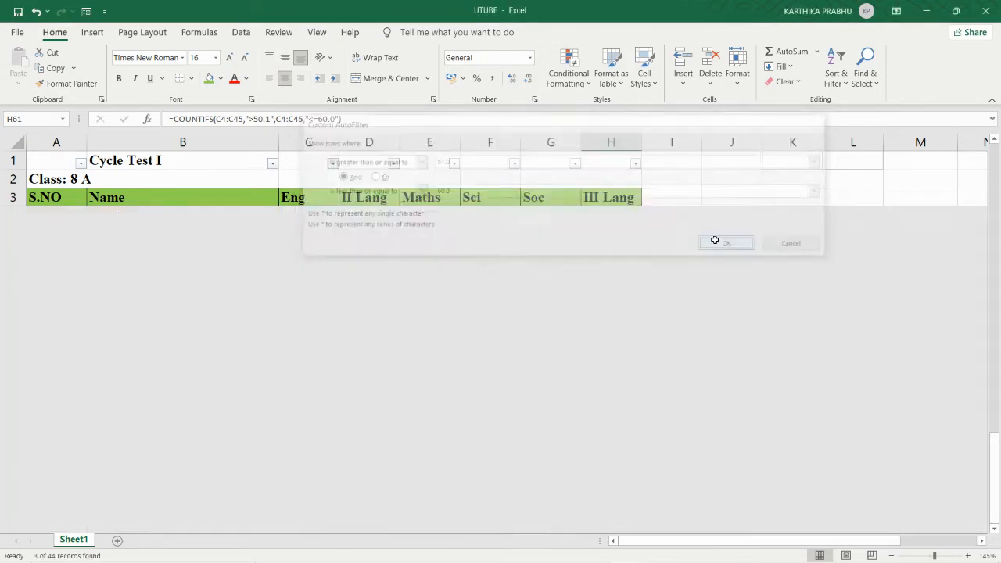
# Step: Compare the filtered English marks with the ENG count in the 51-60 column
pyautogui.scroll(4, 343, 274)
pyautogui.moveTo(313, 181); pyautogui.dragTo(313, 228)
pyautogui.scroll(-1, 609, 529)
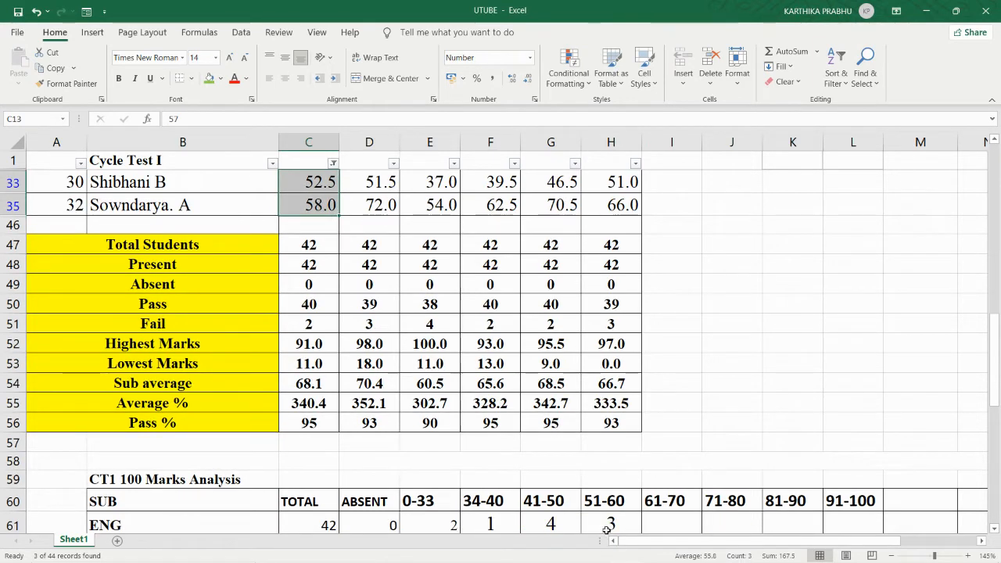
# Step: Clear the filter from the Eng column and return to the CT1 100 Marks Analysis table
pyautogui.click(334, 163)
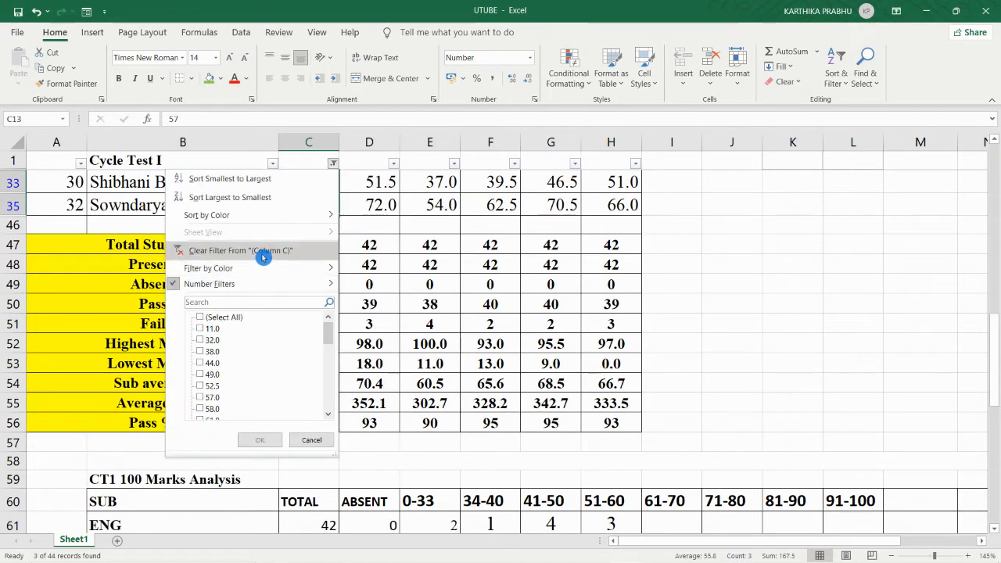
pyautogui.click(264, 251)
pyautogui.click(546, 377)
pyautogui.scroll(-5, 538, 380)
pyautogui.scroll(-4, 538, 379)
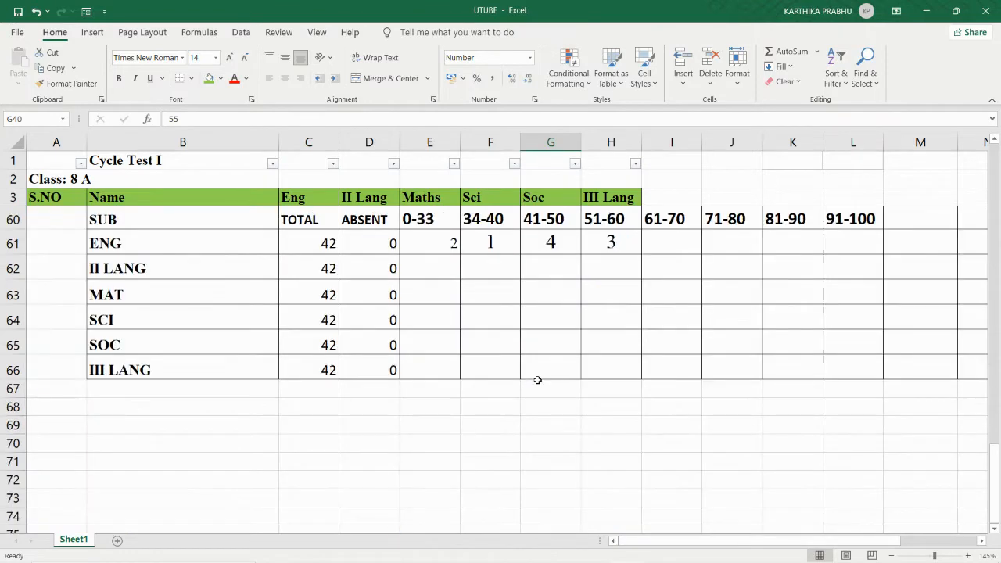
pyautogui.scroll(4, 538, 379)
pyautogui.scroll(-2, 673, 374)
# Step: Make the row references of the first criteria range in the H61 formula absolute, as C$4:C$45
pyautogui.click(660, 364)
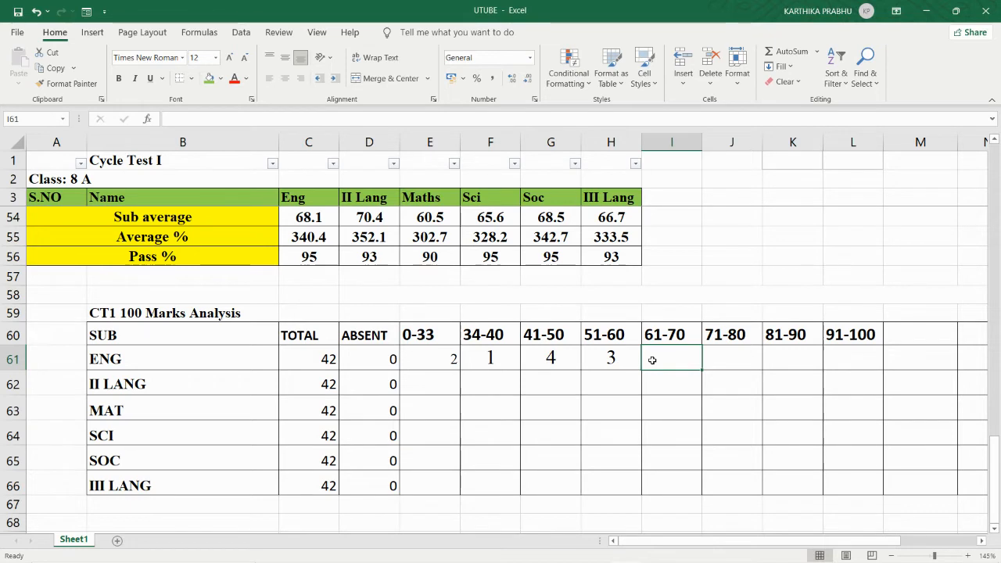
pyautogui.click(630, 359)
pyautogui.doubleClick(599, 358)
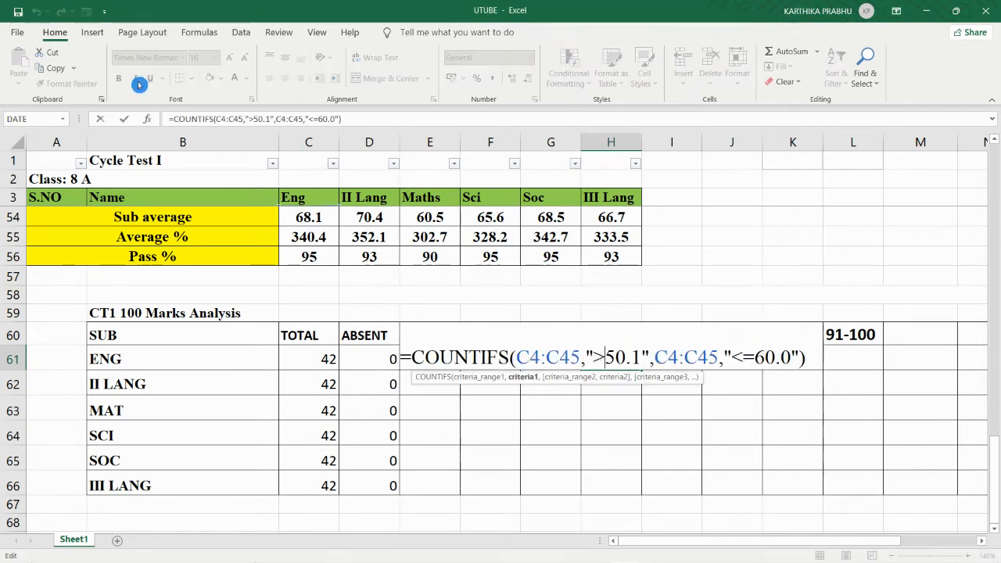
pyautogui.click(559, 356)
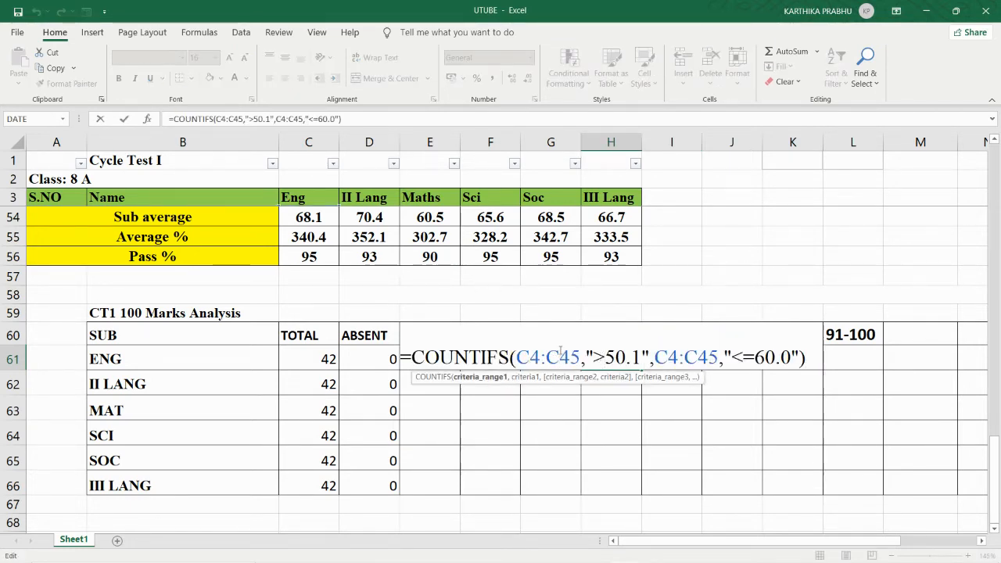
pyautogui.write('$4:C')
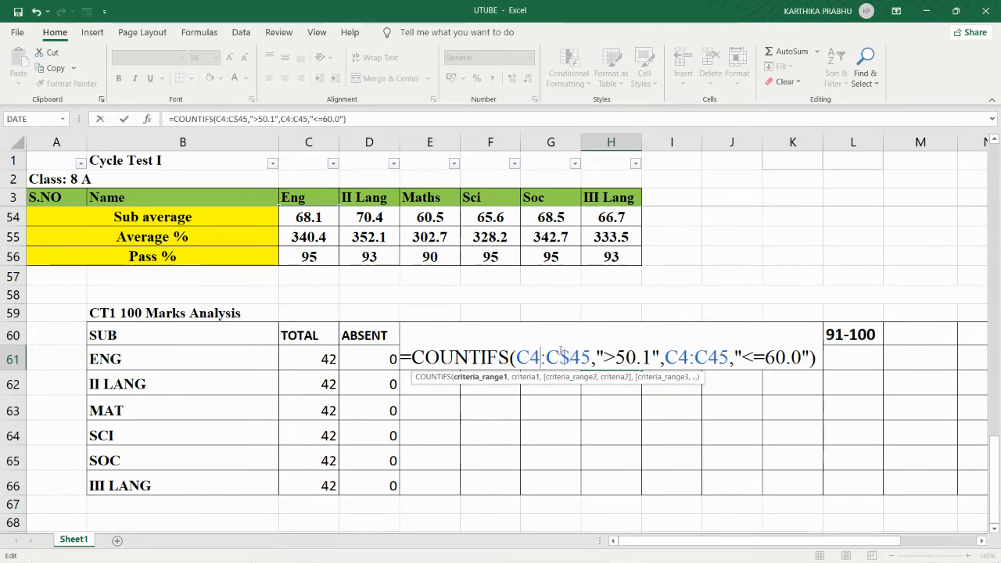
pyautogui.write('$')
pyautogui.press('Right')
pyautogui.press('Right')
pyautogui.press('Right')
pyautogui.press('Right')
pyautogui.press('Right')
pyautogui.press('Right')
pyautogui.press('Right')
pyautogui.press('Right')
pyautogui.press('Right')
pyautogui.press('Right')
pyautogui.press('Right')
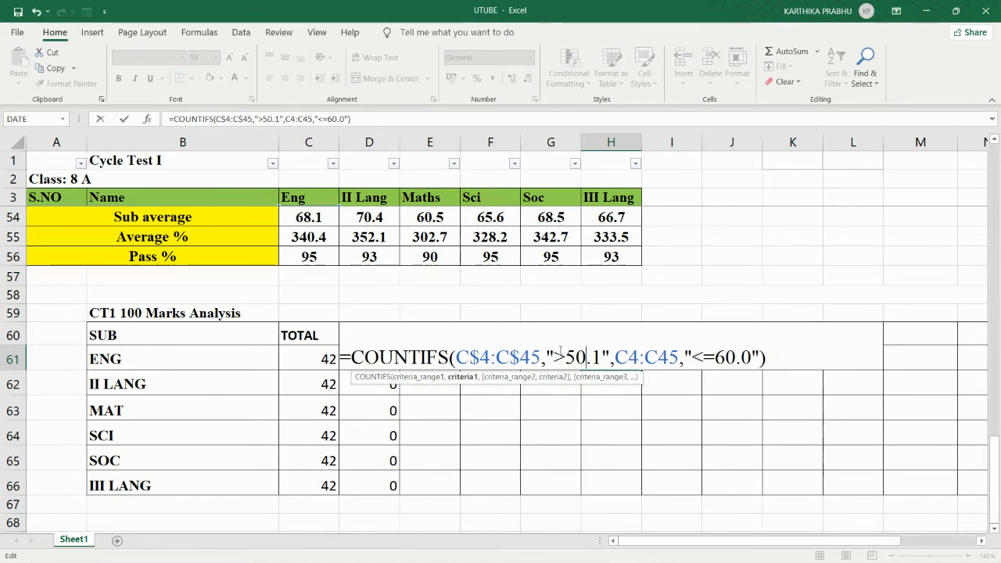
pyautogui.press('Right')
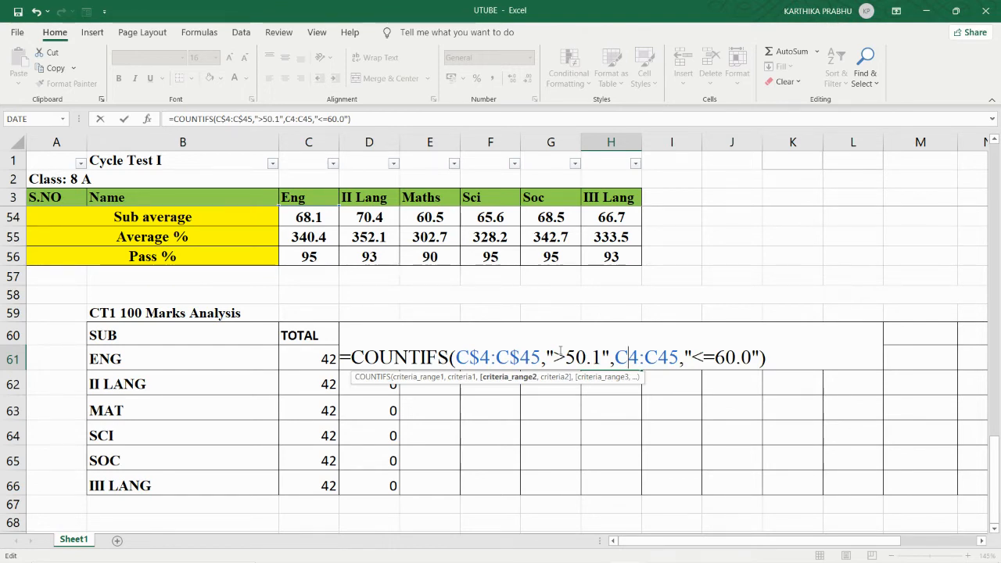
# Step: Make the column references of the first criteria range in H61 absolute as well, giving $C$4:$C$45
pyautogui.press('Left')
pyautogui.press('Left')
pyautogui.press('Left')
pyautogui.press('Left')
pyautogui.press('Left')
pyautogui.press('Left')
pyautogui.press('Left')
pyautogui.press('Left')
pyautogui.press('Left')
pyautogui.press('Left')
pyautogui.press('Left')
pyautogui.press('Left')
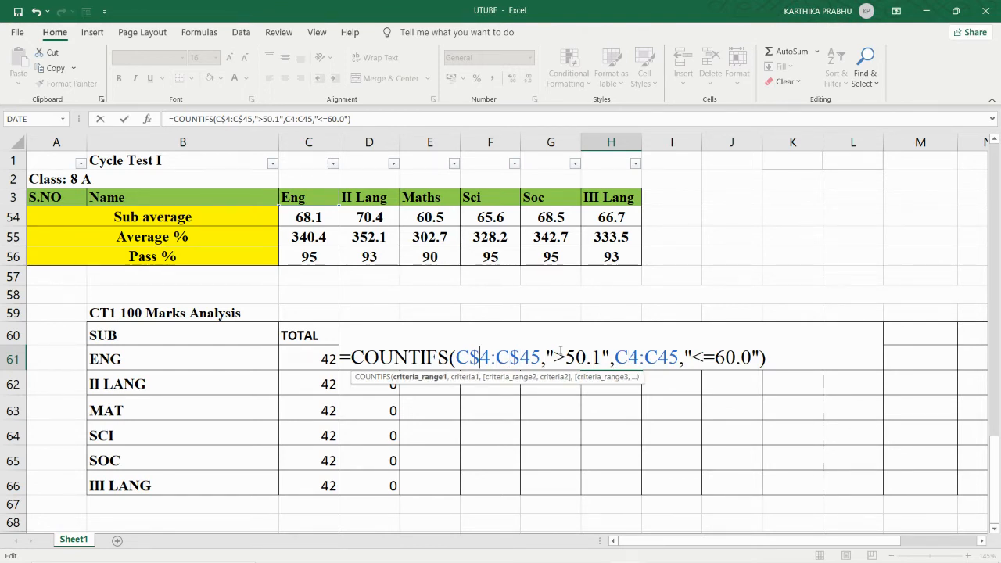
pyautogui.write('$')
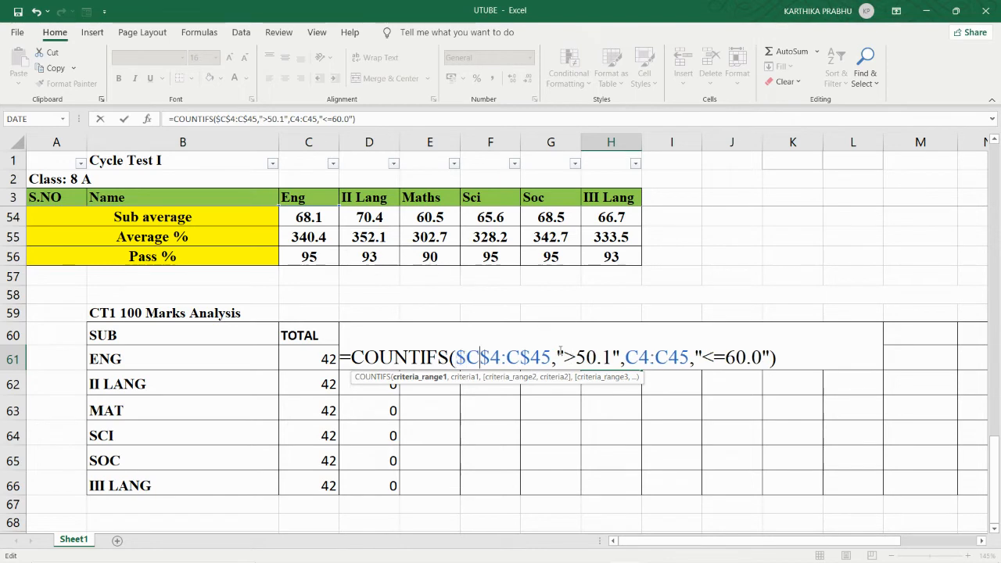
pyautogui.press('Right')
pyautogui.press('Right')
pyautogui.press('Right')
pyautogui.press('Right')
pyautogui.write('$')
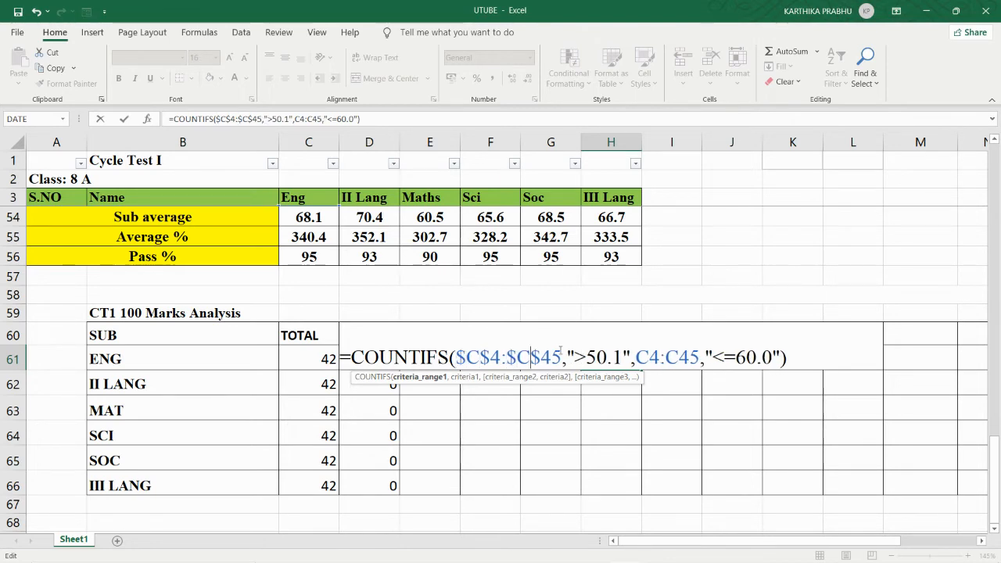
# Step: Make the second criteria range in the H61 formula fully absolute as $C$4:$C$45
pyautogui.press('Right')
pyautogui.press('Right')
pyautogui.press('Right')
pyautogui.press('Right')
pyautogui.press('Right')
pyautogui.press('Right')
pyautogui.press('Right')
pyautogui.press('Right')
pyautogui.press('Right')
pyautogui.press('Right')
pyautogui.press('Right')
pyautogui.press('Right')
pyautogui.write('$')
pyautogui.press('Right')
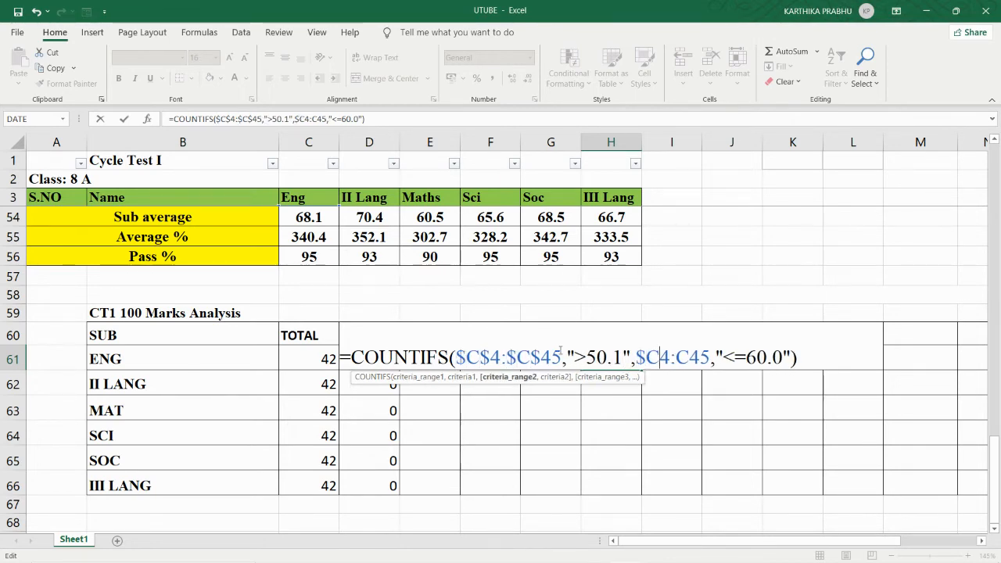
pyautogui.write('$')
pyautogui.press('Right')
pyautogui.press('Right')
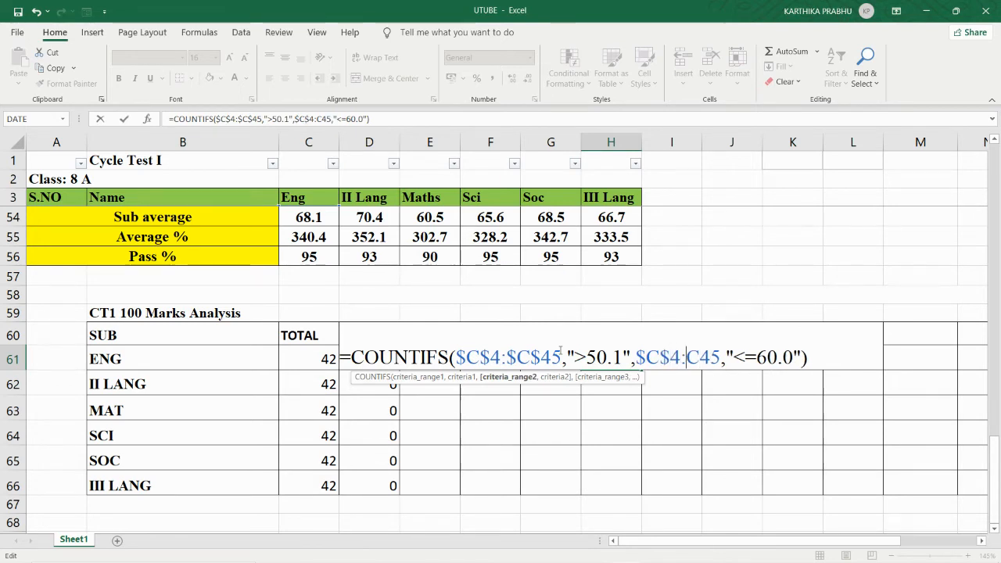
pyautogui.write('$')
pyautogui.press('Right')
pyautogui.write('$')
pyautogui.press('Return')
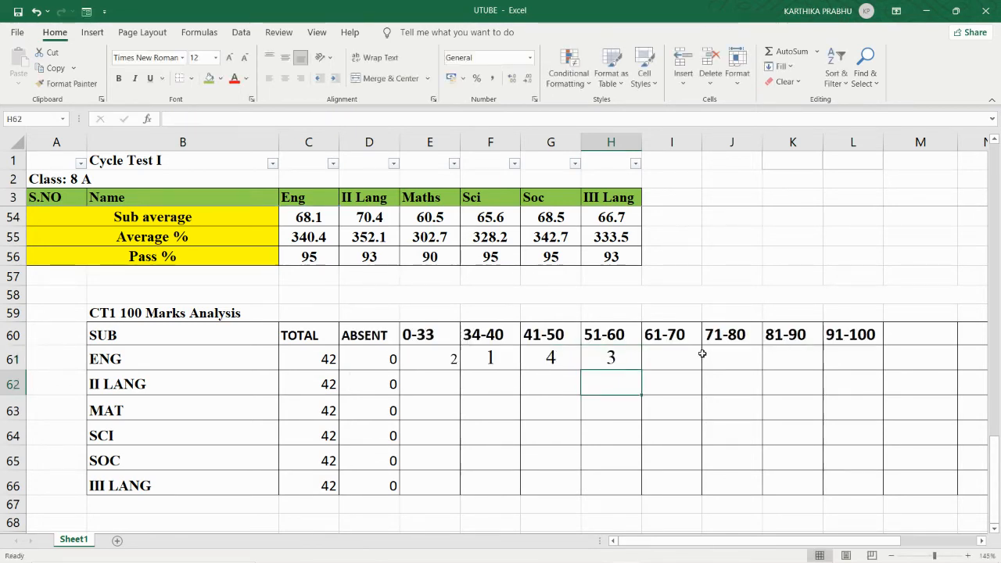
# Step: Fill the ENG formula from H61 across to L61, under the 61-70 through 91-100 ranges
pyautogui.click(632, 357)
pyautogui.moveTo(643, 371); pyautogui.dragTo(885, 374)
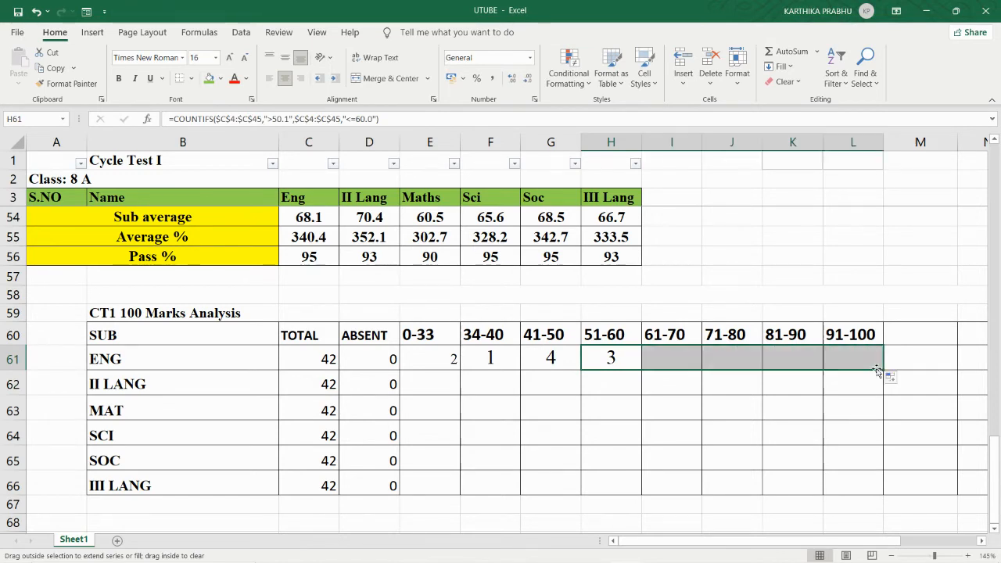
# Step: Set the criteria in the I61 formula to ">60.1" and "<=70.0" for the 61-70 range
pyautogui.doubleClick(657, 358)
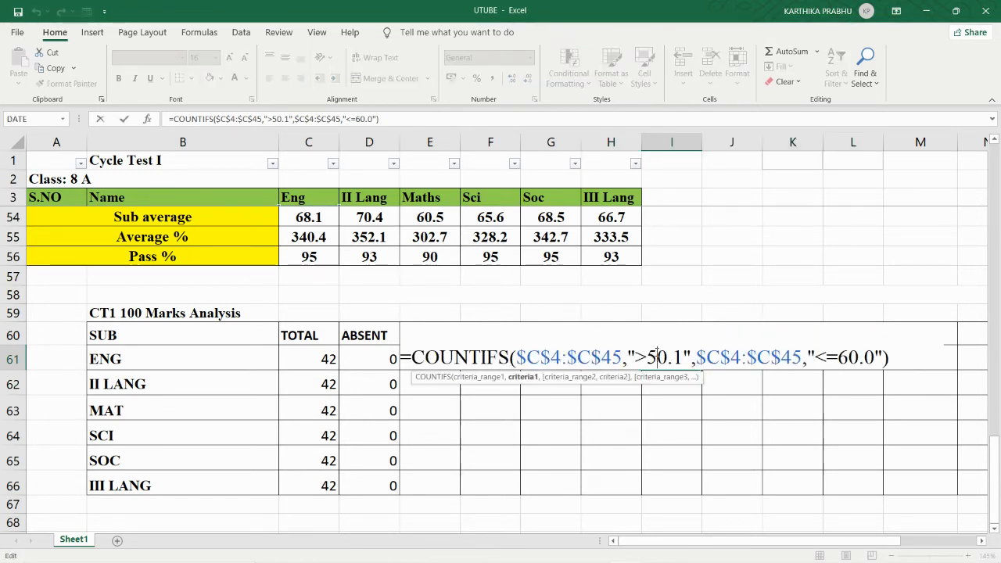
pyautogui.press('BackSpace')
pyautogui.write('6')
pyautogui.press('Right')
pyautogui.press('Right')
pyautogui.press('Right')
pyautogui.press('Right')
pyautogui.press('Right')
pyautogui.press('Right')
pyautogui.press('Right')
pyautogui.press('Right')
pyautogui.press('Right')
pyautogui.press('Right')
pyautogui.press('Right')
pyautogui.press('Right')
pyautogui.press('Right')
pyautogui.press('Right')
pyautogui.press('Right')
pyautogui.press('Right')
pyautogui.press('Right')
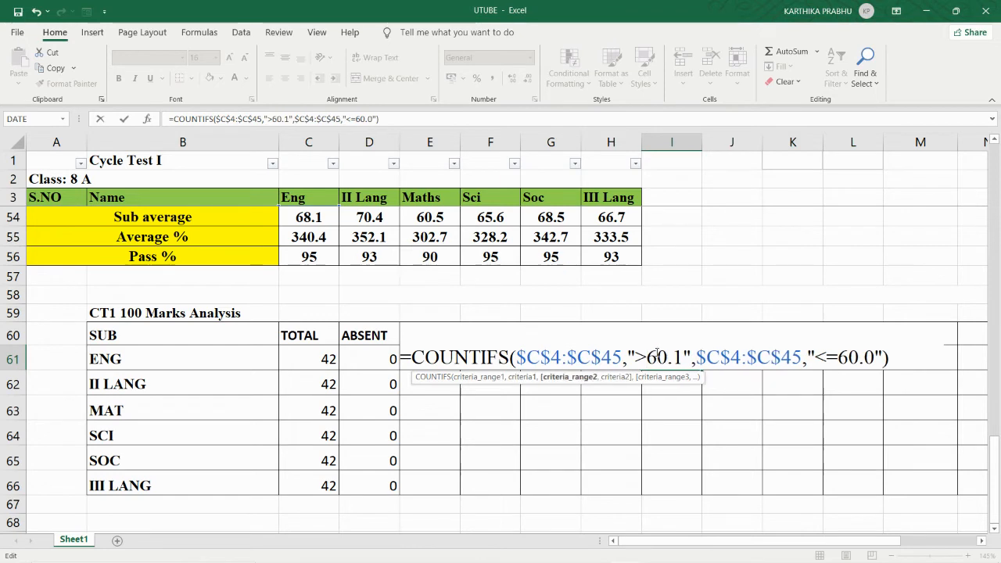
pyautogui.press('BackSpace')
pyautogui.write('7')
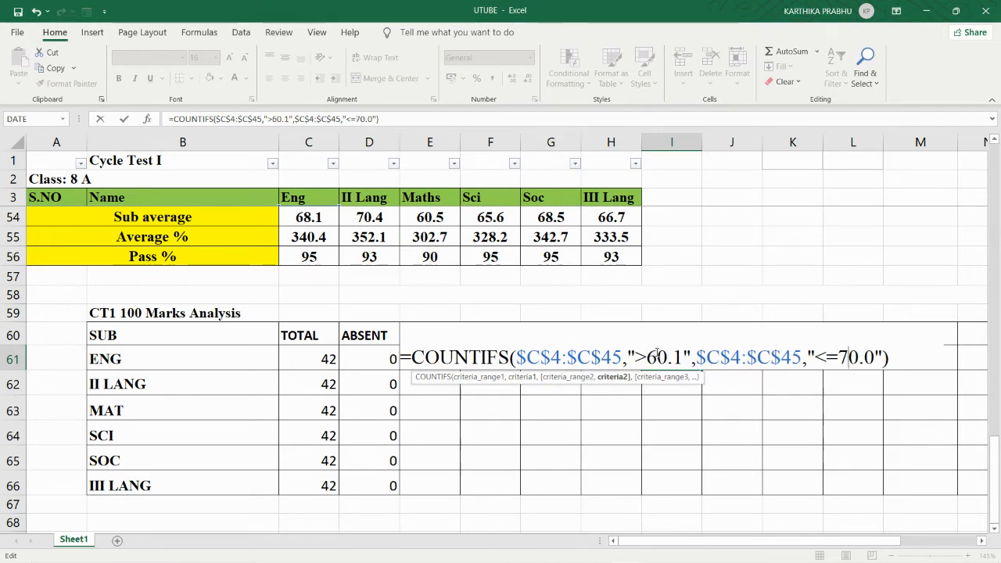
pyautogui.press('Return')
# Step: Set the first criterion in the J61 formula to ">70.1" and replace its upper limit to suit the 71-80 range
pyautogui.doubleClick(731, 360)
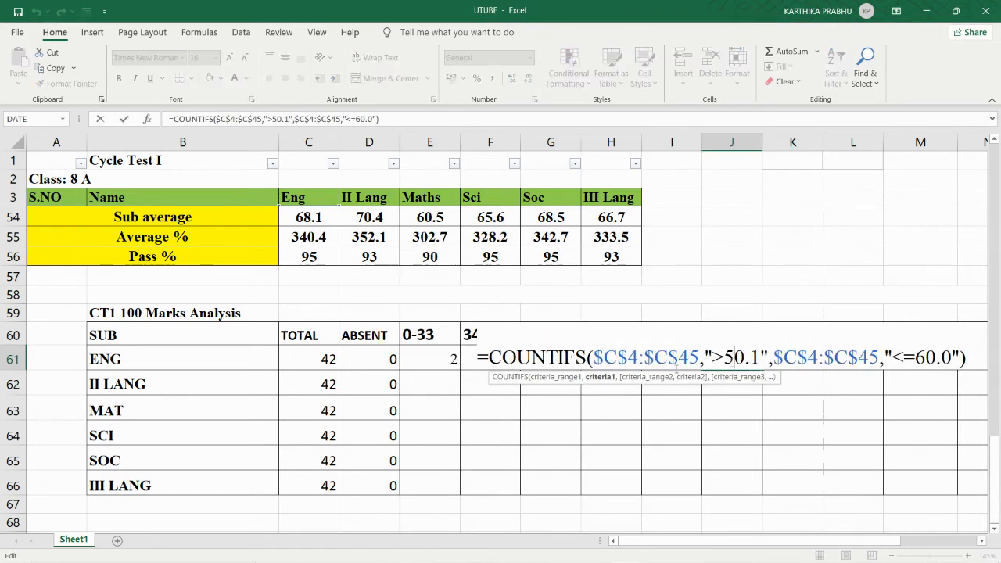
pyautogui.press('BackSpace')
pyautogui.write('7')
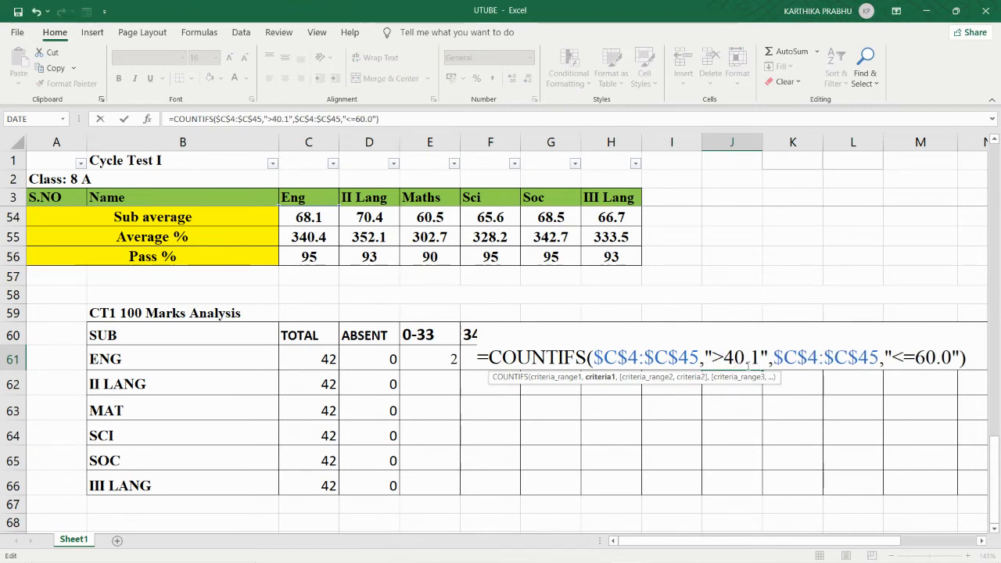
pyautogui.press('Right')
pyautogui.press('Right')
pyautogui.press('Right')
pyautogui.press('Right')
pyautogui.press('Right')
pyautogui.press('Right')
pyautogui.press('Right')
pyautogui.press('Right')
pyautogui.press('Right')
pyautogui.press('Right')
pyautogui.press('Right')
pyautogui.press('Right')
pyautogui.press('Right')
pyautogui.press('Right')
pyautogui.press('Right')
pyautogui.press('Right')
pyautogui.press('Right')
pyautogui.press('Right')
pyautogui.press('Right')
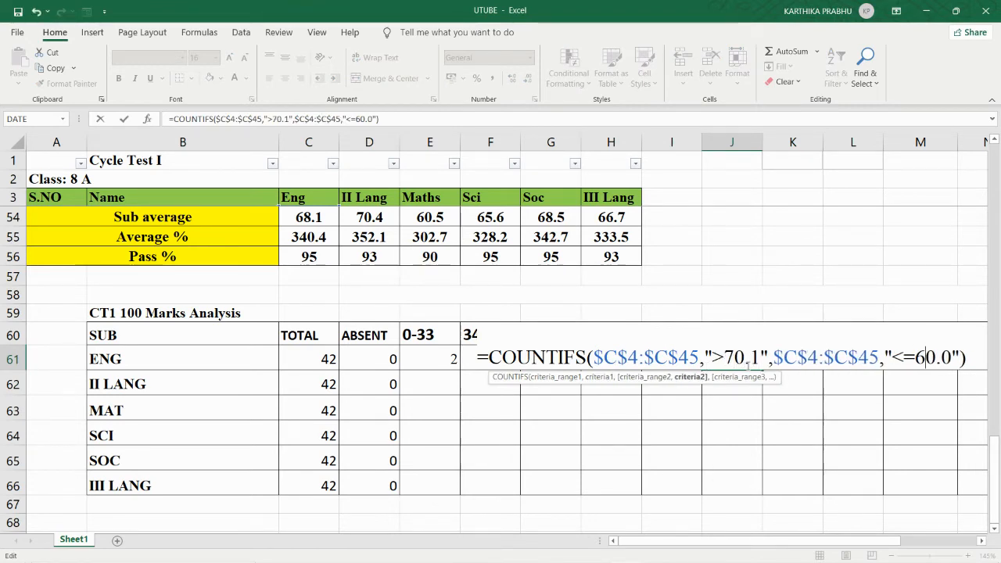
pyautogui.press('BackSpace')
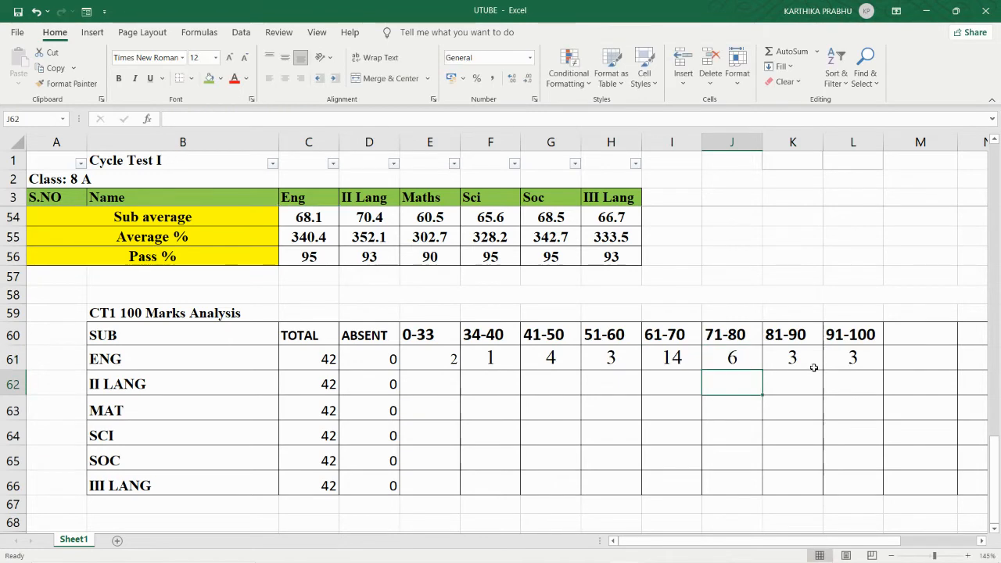
# Step: Set the criteria in the K61 formula to ">80.1" and "<=90.0" for the 81-90 range
pyautogui.doubleClick(790, 363)
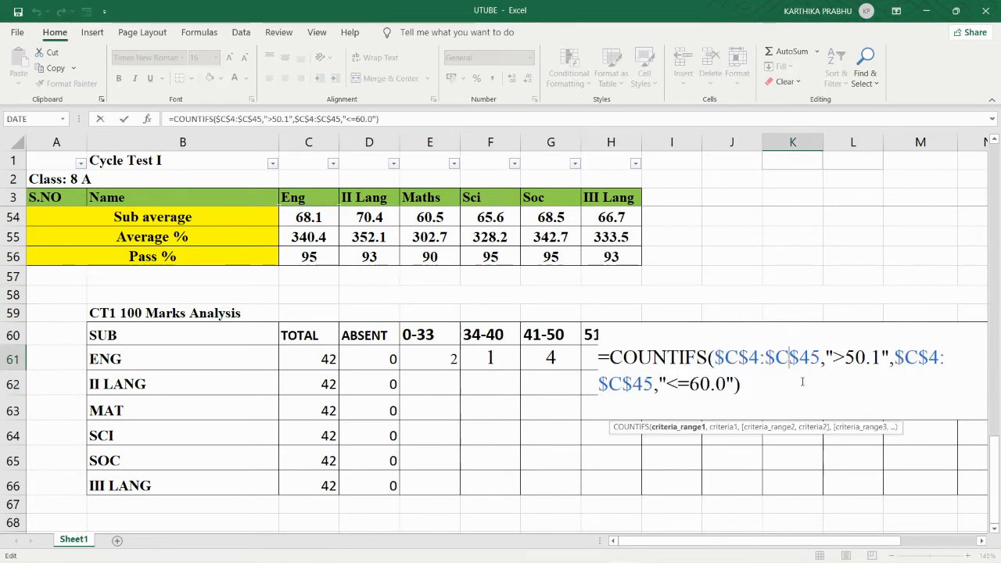
pyautogui.click(855, 357)
pyautogui.press('BackSpace')
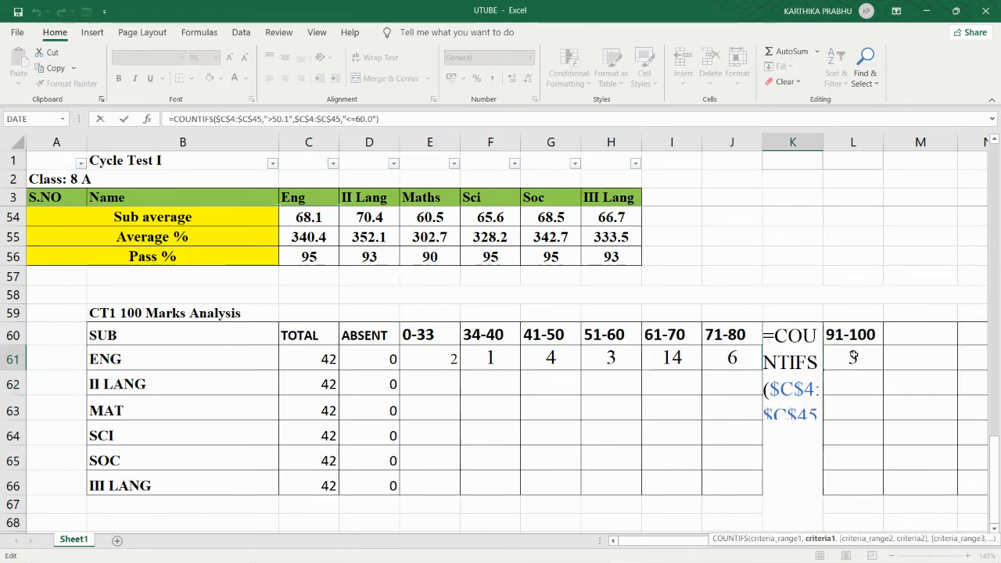
pyautogui.write('8')
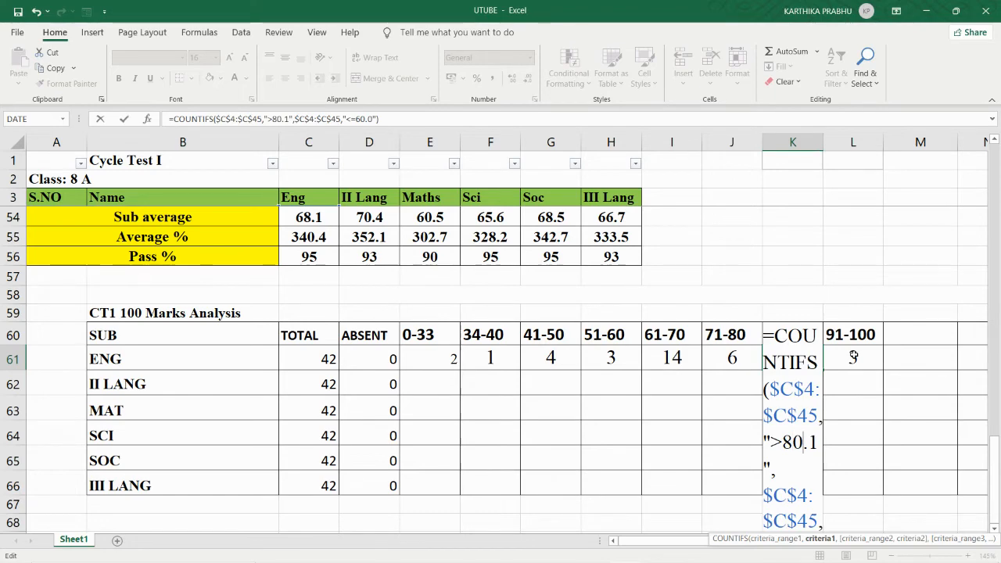
pyautogui.scroll(-4, 625, 473)
pyautogui.scroll(3, 756, 396)
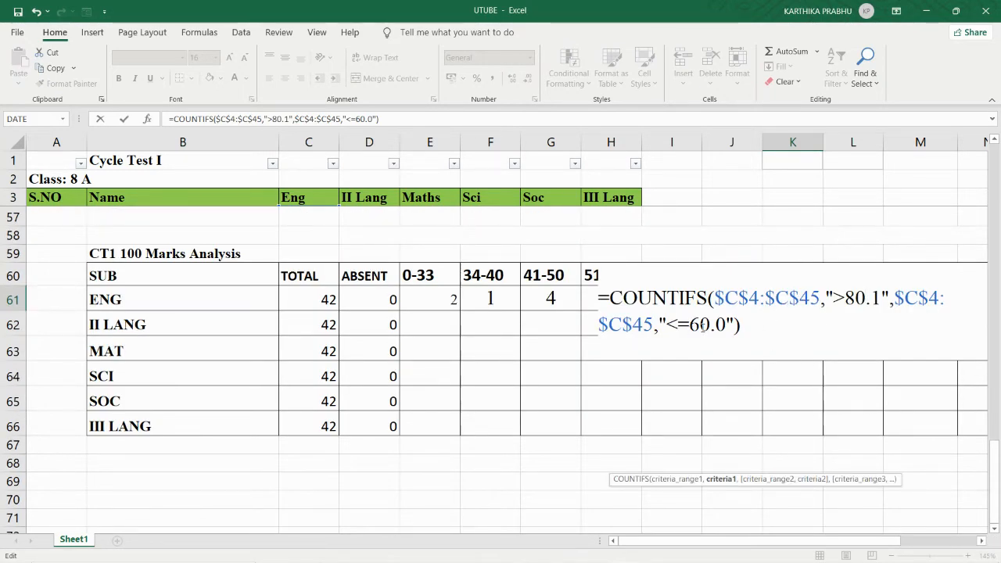
pyautogui.click(701, 325)
pyautogui.press('BackSpace')
pyautogui.write('90.0")')
pyautogui.press('Return')
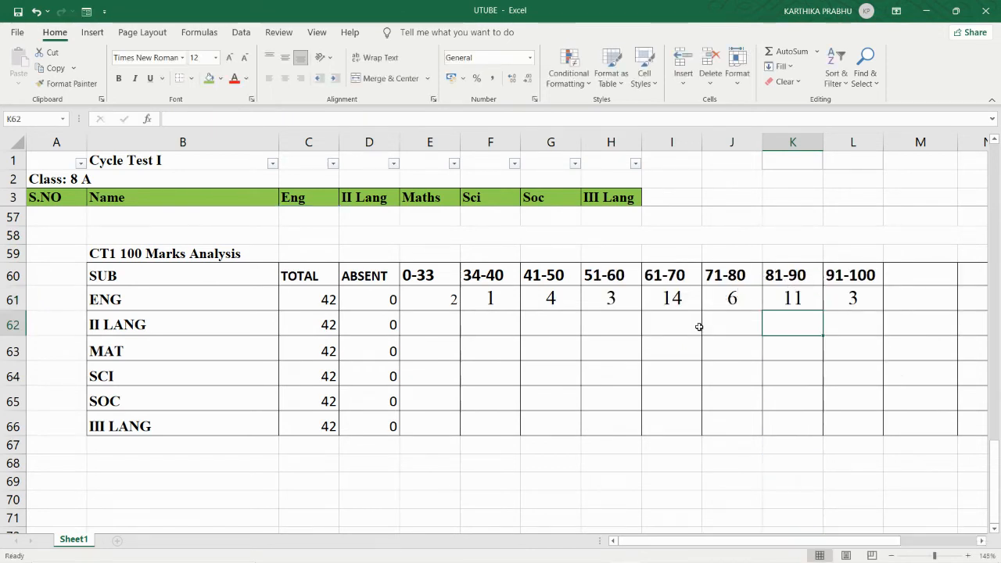
# Step: Set the criteria in the L61 formula to ">90.1" and "<=100.0" for the 91-100 range
pyautogui.doubleClick(840, 299)
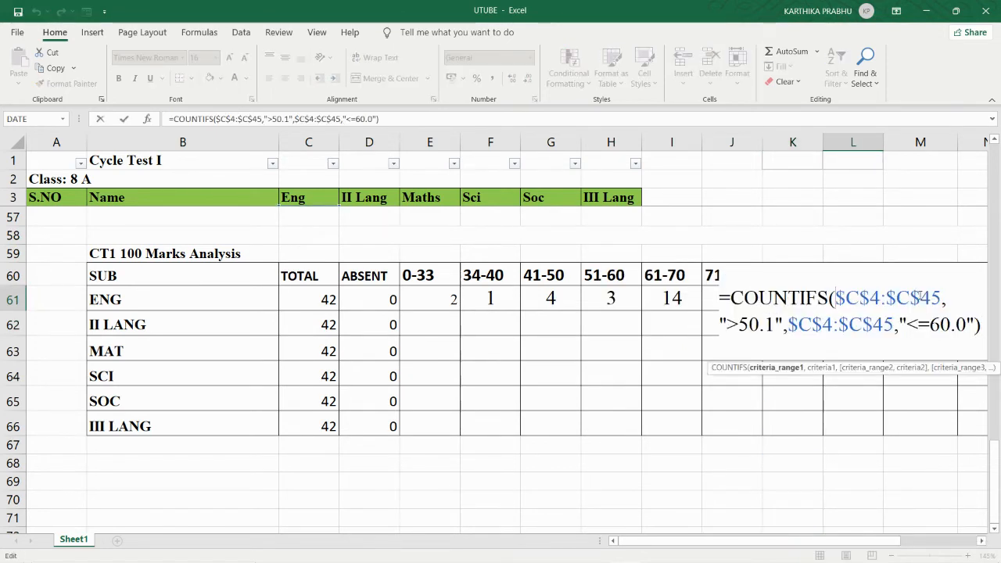
pyautogui.click(748, 324)
pyautogui.press('BackSpace')
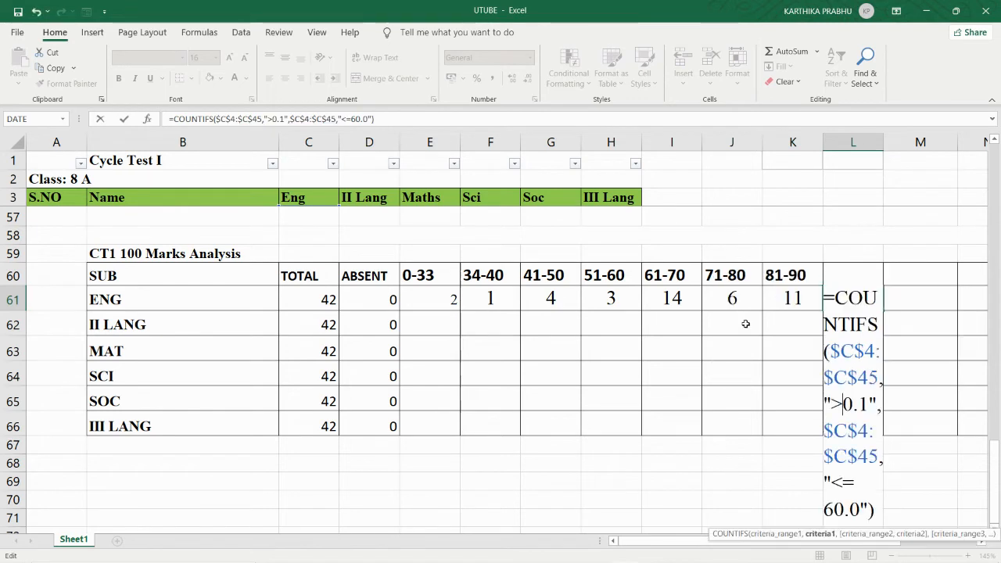
pyautogui.write('9')
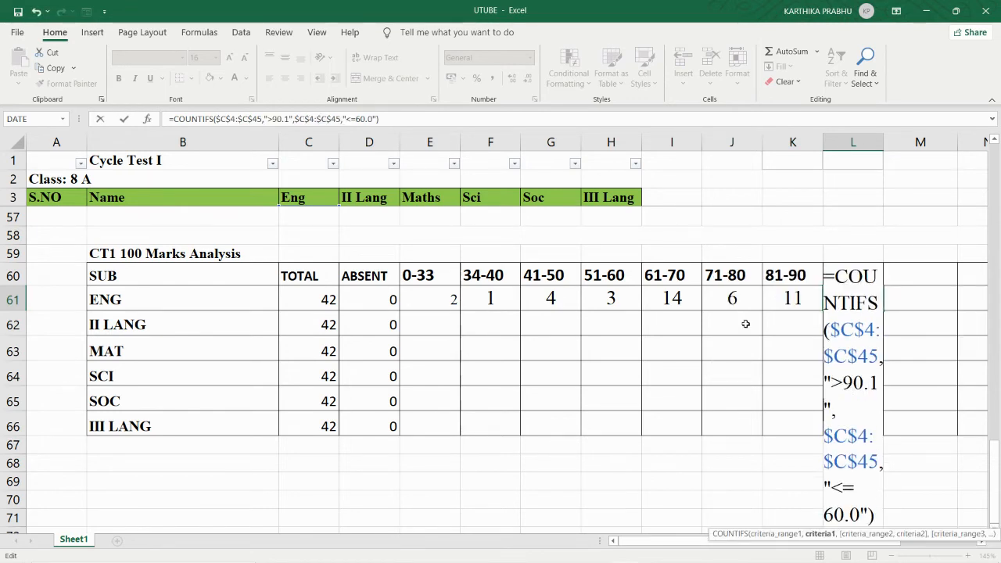
pyautogui.click(834, 515)
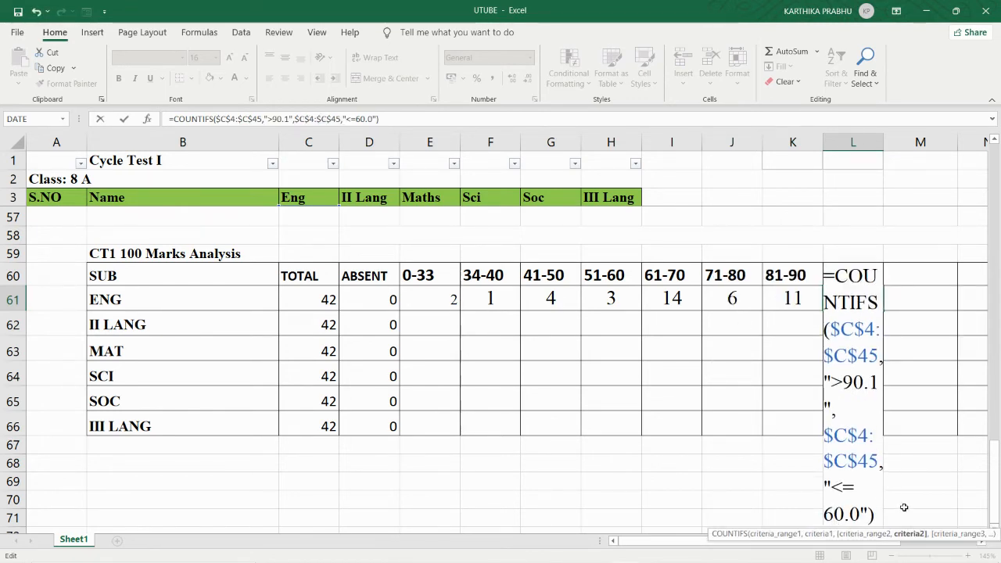
pyautogui.press('BackSpace')
pyautogui.write('10')
pyautogui.press('Return')
pyautogui.click(723, 362)
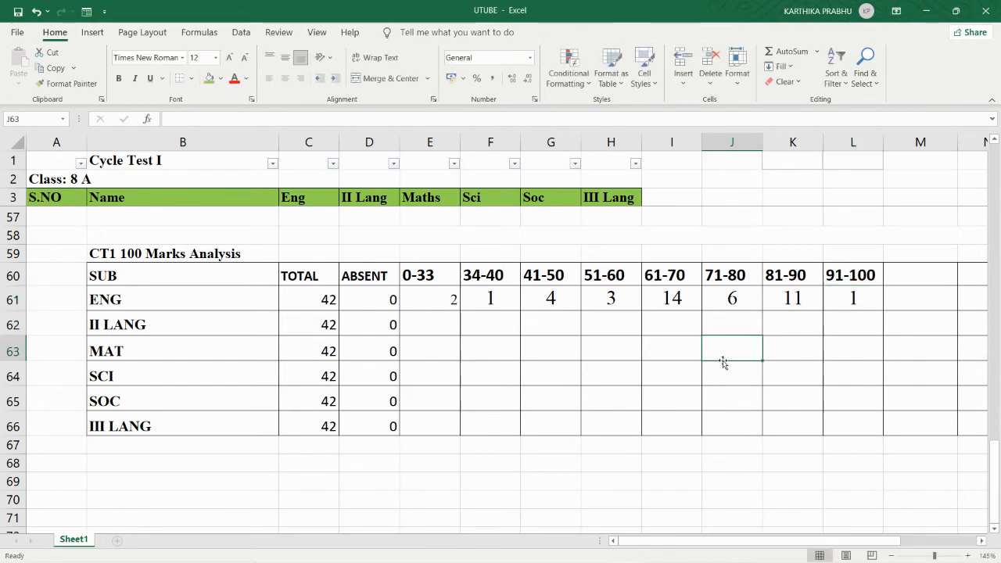
# Step: Check the sum of the ENG range counts in E61:L61 against the row's TOTAL and ABSENT values
pyautogui.moveTo(452, 302); pyautogui.dragTo(832, 295)
pyautogui.click(563, 393)
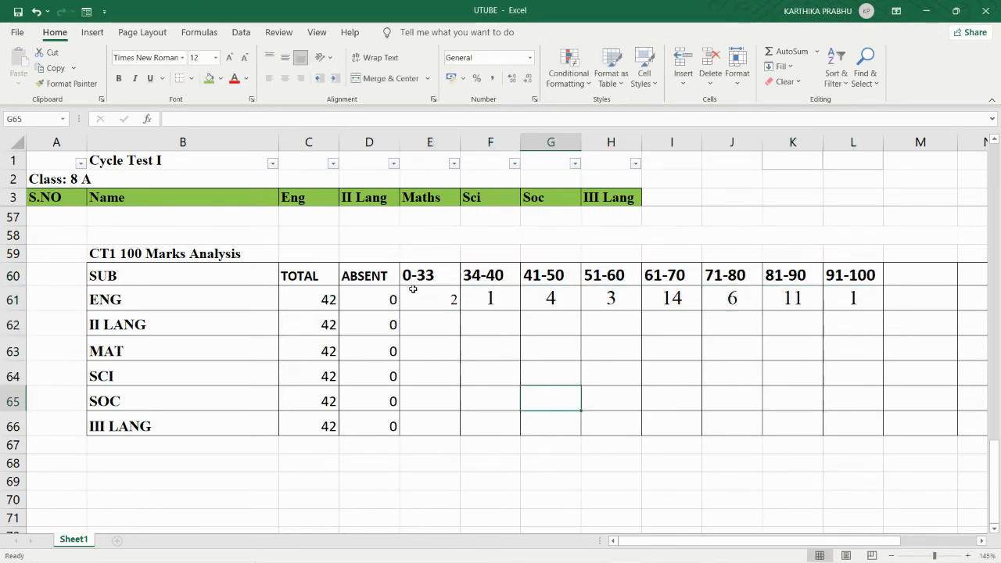
pyautogui.moveTo(411, 288); pyautogui.dragTo(851, 297)
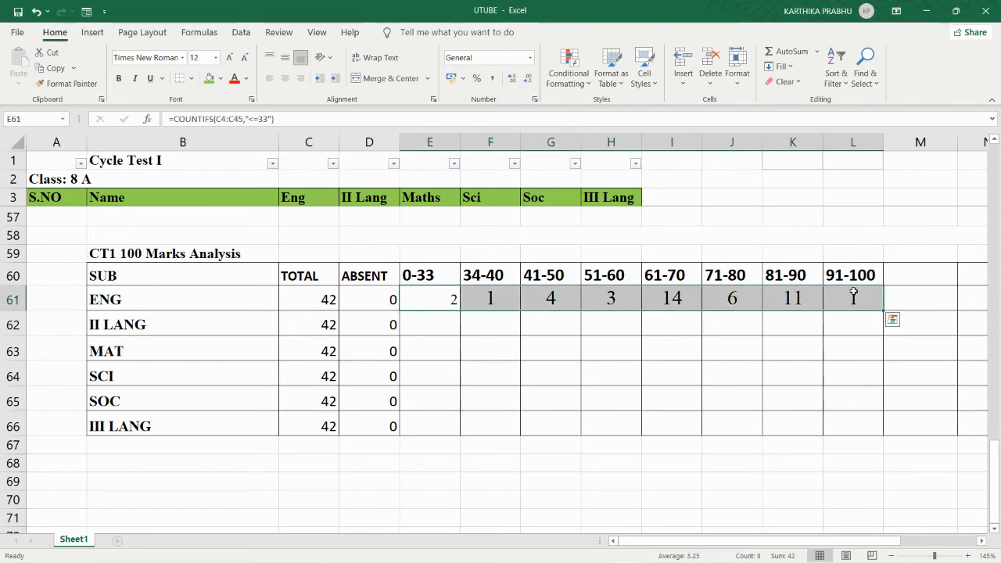
pyautogui.click(784, 556)
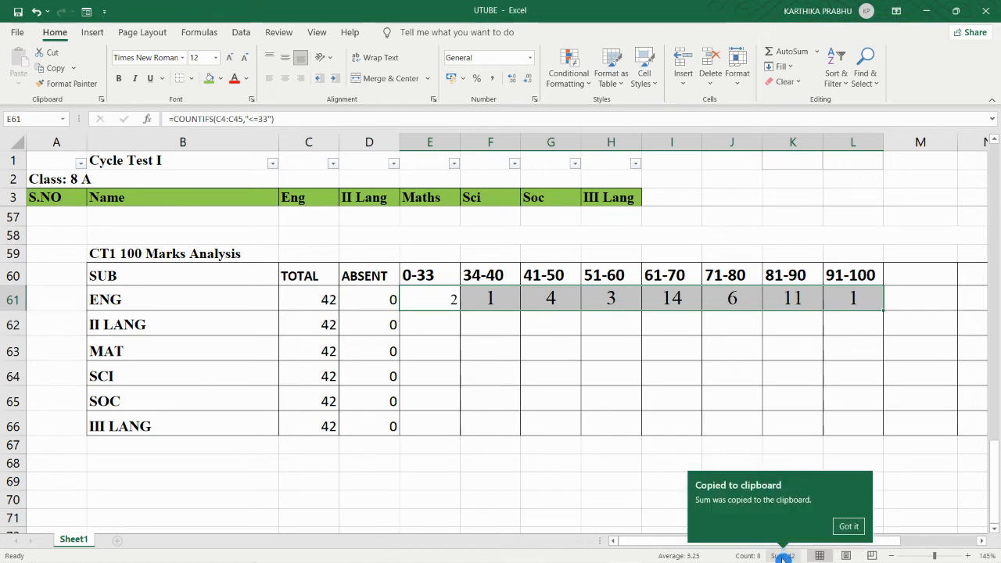
pyautogui.click(848, 526)
pyautogui.click(329, 299)
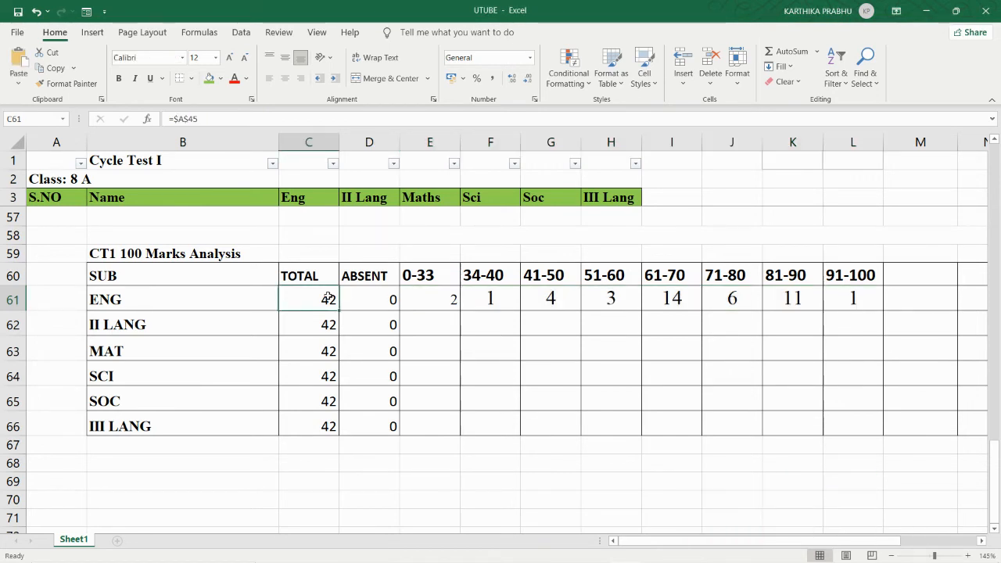
pyautogui.click(370, 299)
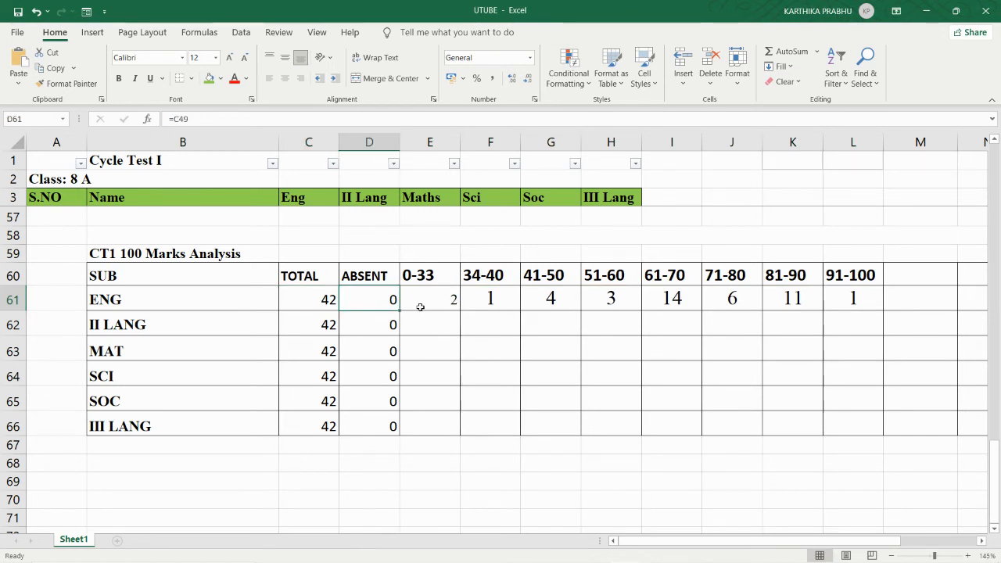
pyautogui.moveTo(409, 303); pyautogui.dragTo(824, 297)
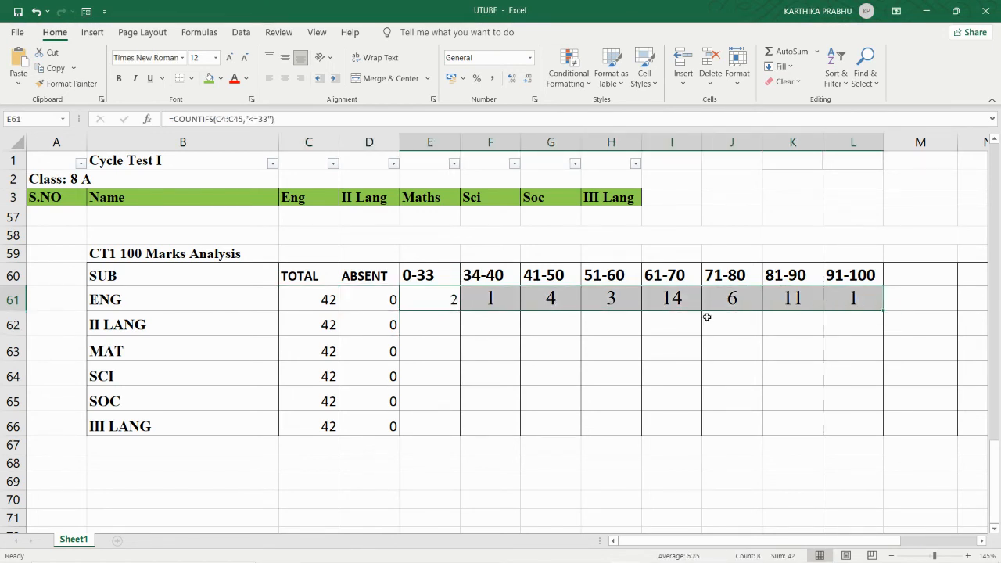
# Step: Review the unfilled subject rows of the analysis table, the students' marks and the summary rows from Total Students to Pass %
pyautogui.moveTo(437, 318); pyautogui.dragTo(841, 417)
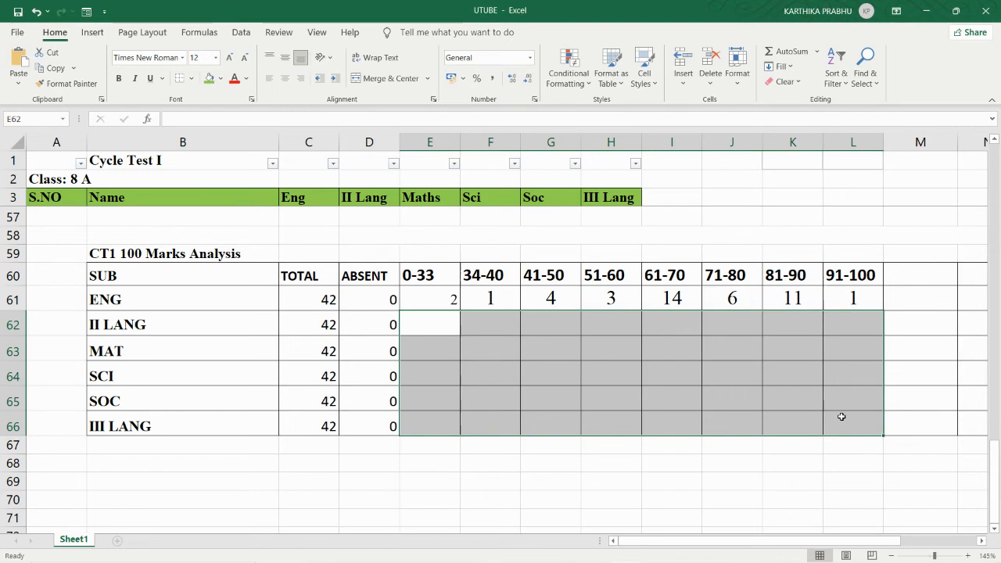
pyautogui.scroll(18, 618, 422)
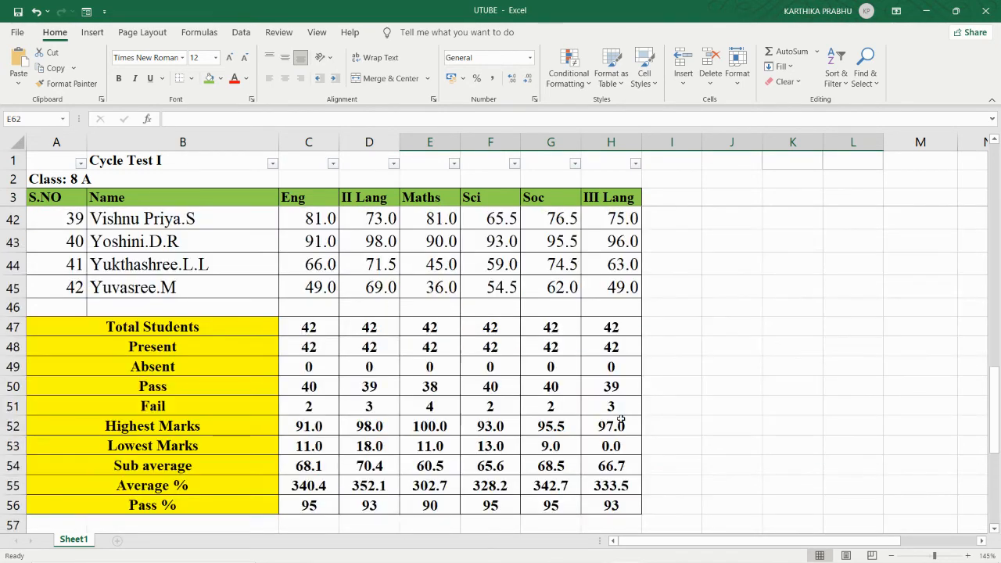
pyautogui.scroll(-8, 618, 421)
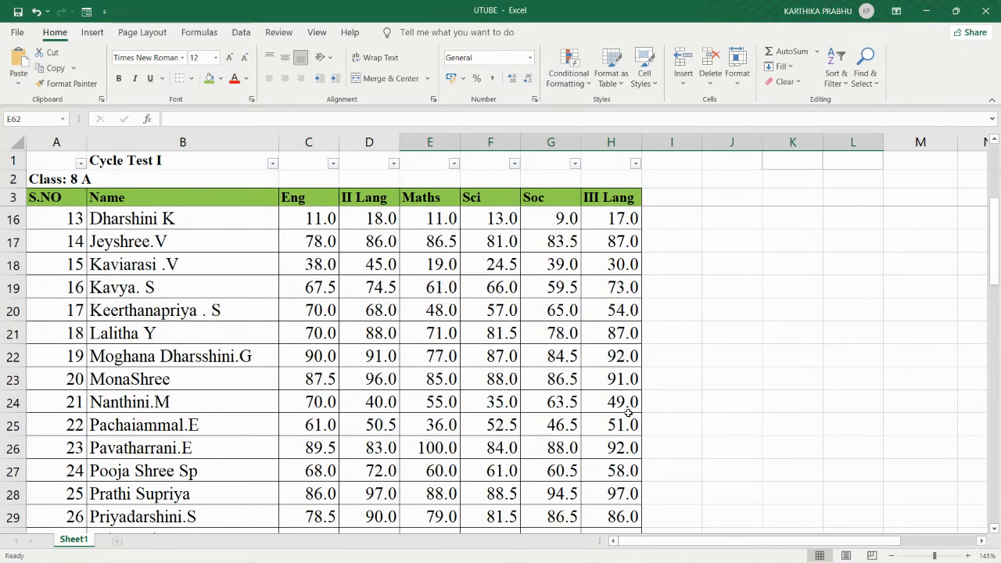
pyautogui.scroll(5, 622, 421)
pyautogui.scroll(3, 623, 422)
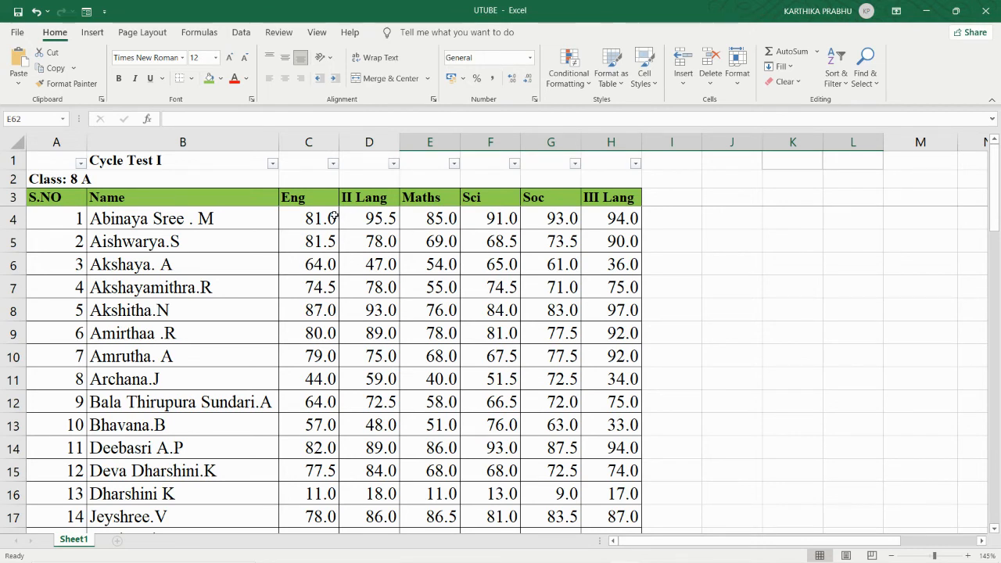
pyautogui.moveTo(308, 218); pyautogui.dragTo(609, 441)
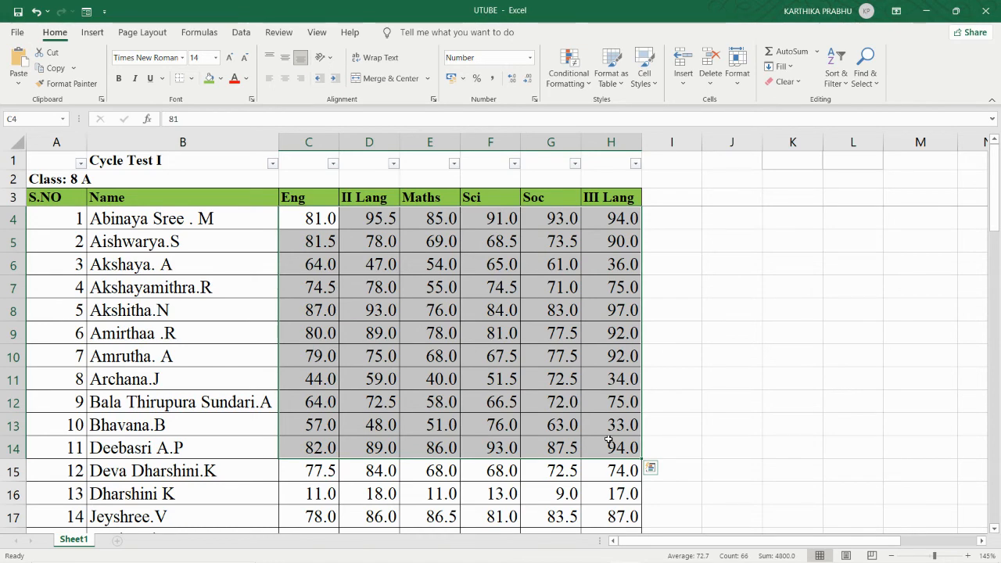
pyautogui.scroll(-13, 368, 324)
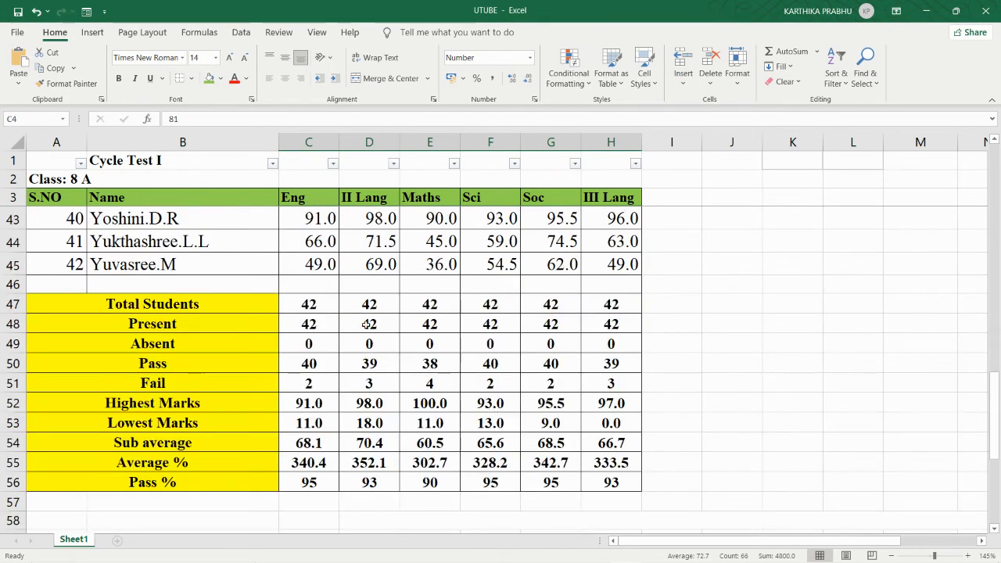
pyautogui.moveTo(309, 304); pyautogui.dragTo(551, 462)
pyautogui.scroll(-4, 394, 365)
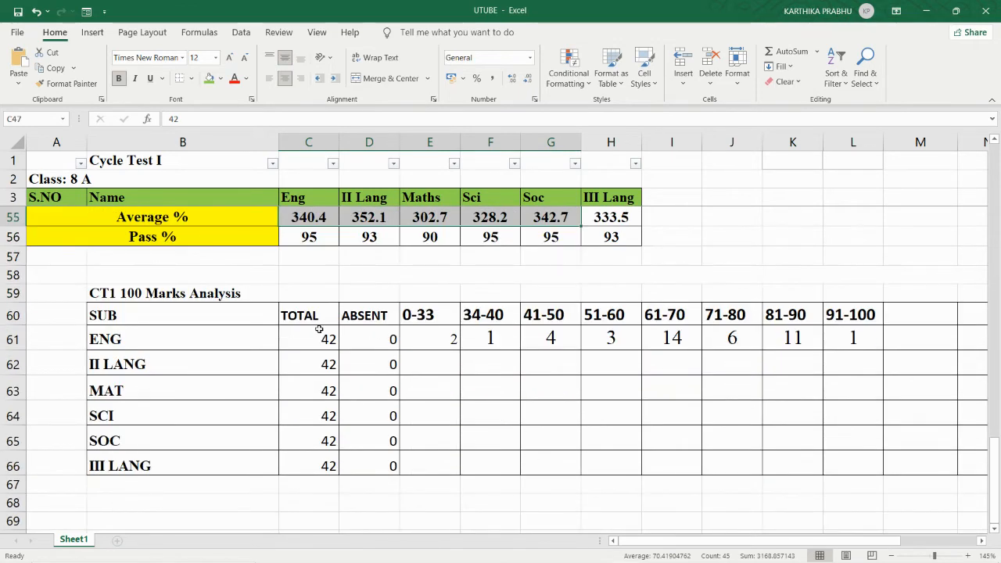
pyautogui.moveTo(319, 329); pyautogui.dragTo(797, 448)
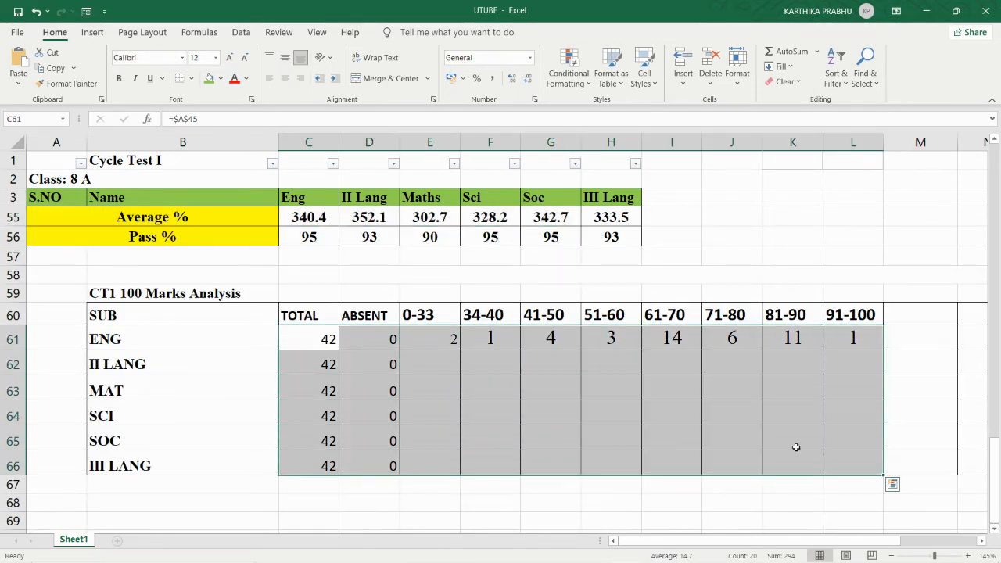
pyautogui.scroll(17, 747, 398)
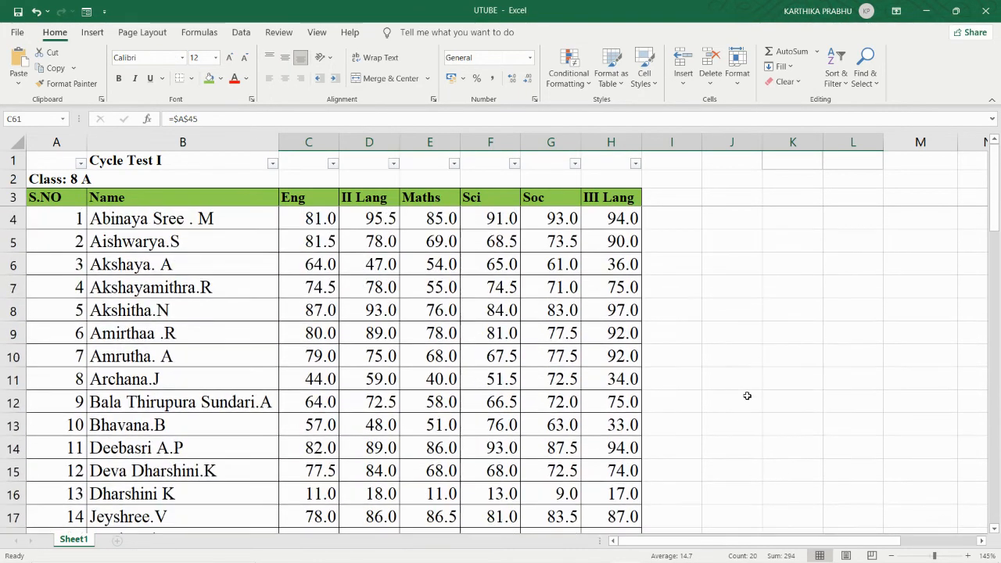
pyautogui.click(749, 378)
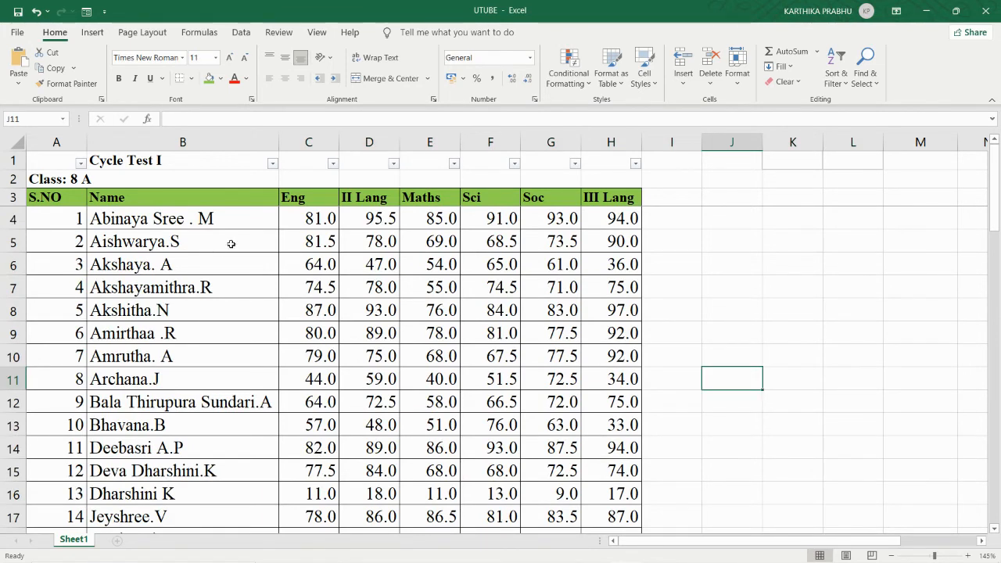
pyautogui.moveTo(319, 220); pyautogui.dragTo(614, 323)
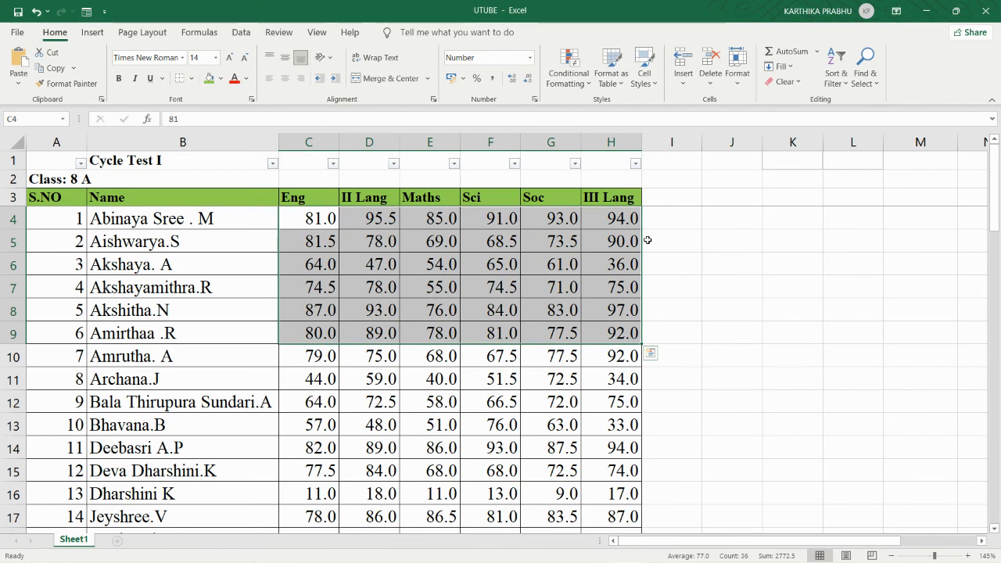
pyautogui.click(707, 291)
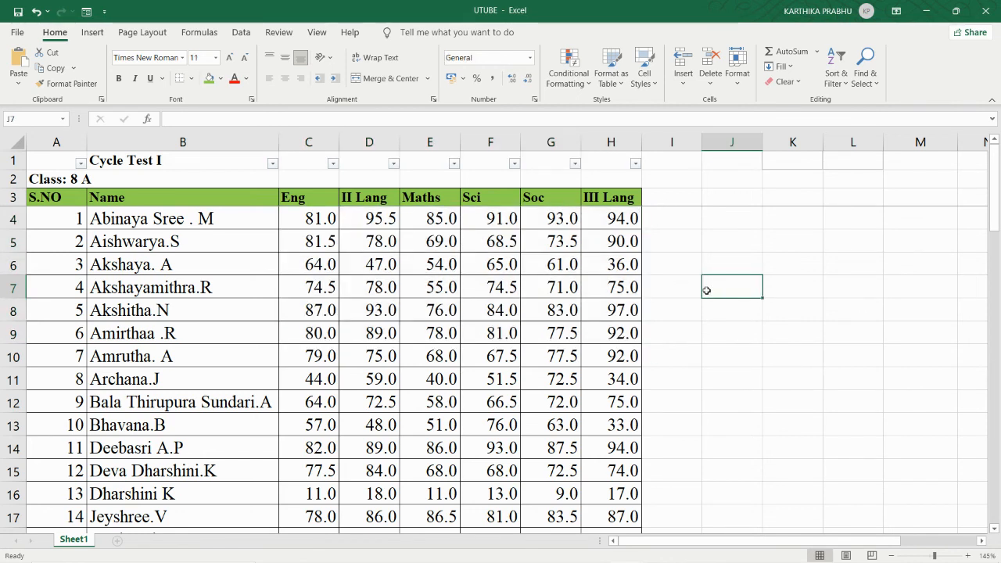